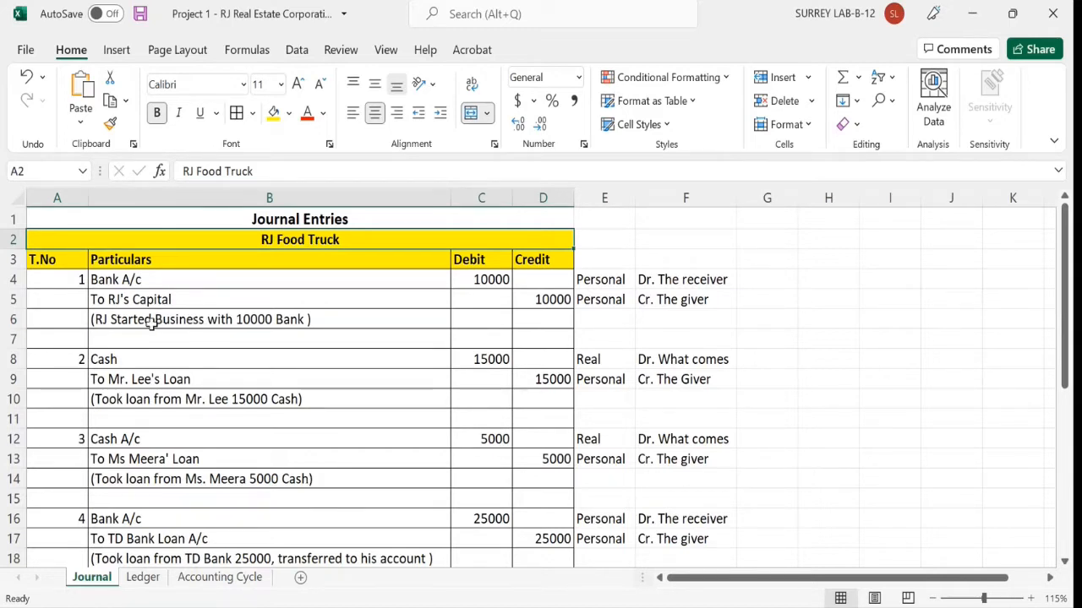
Examine transaction 1's narration and its Bank A/c debit line, including the amount and account type.
left_click(159, 326)
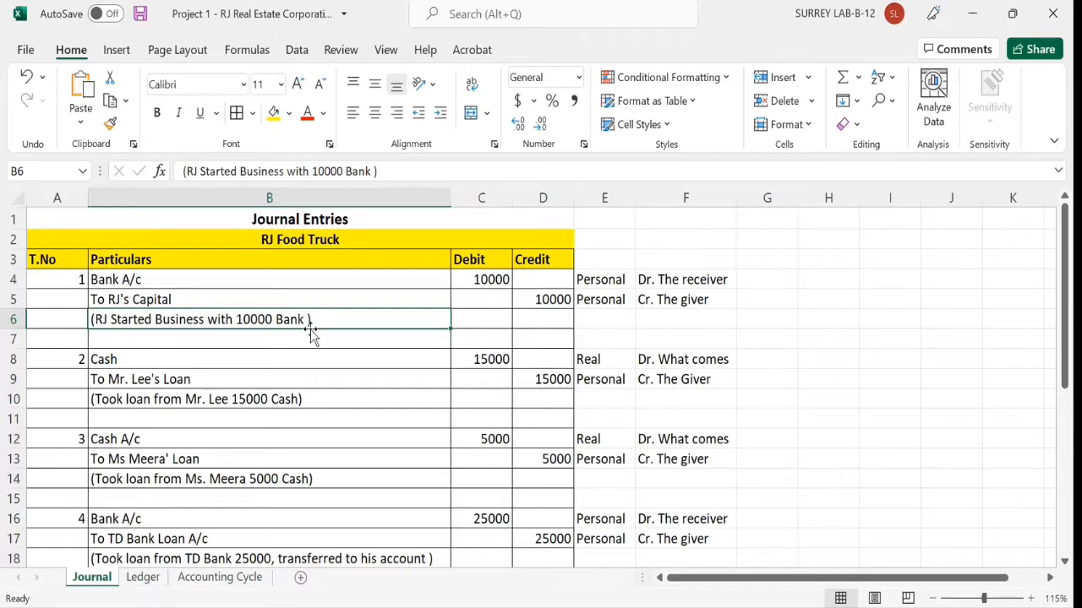
left_click(493, 280)
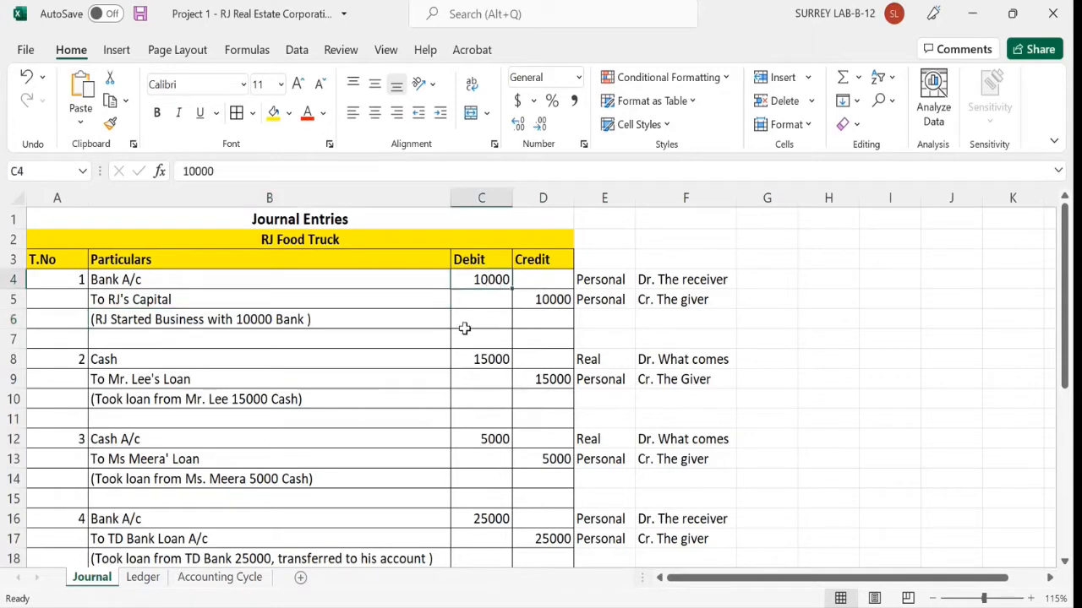
left_click(275, 280)
left_click(275, 306)
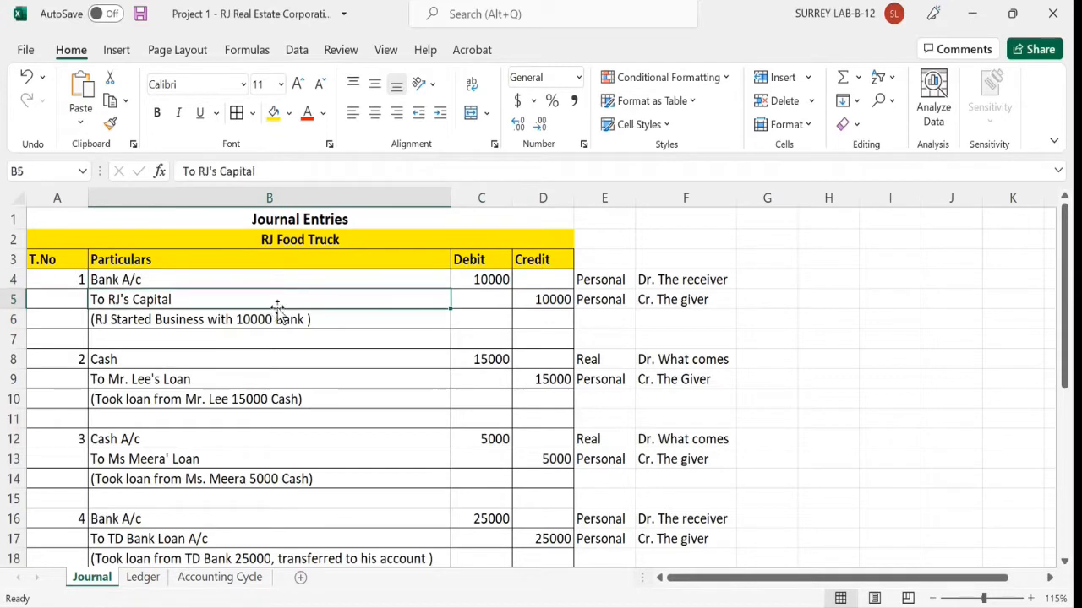
left_click(330, 343)
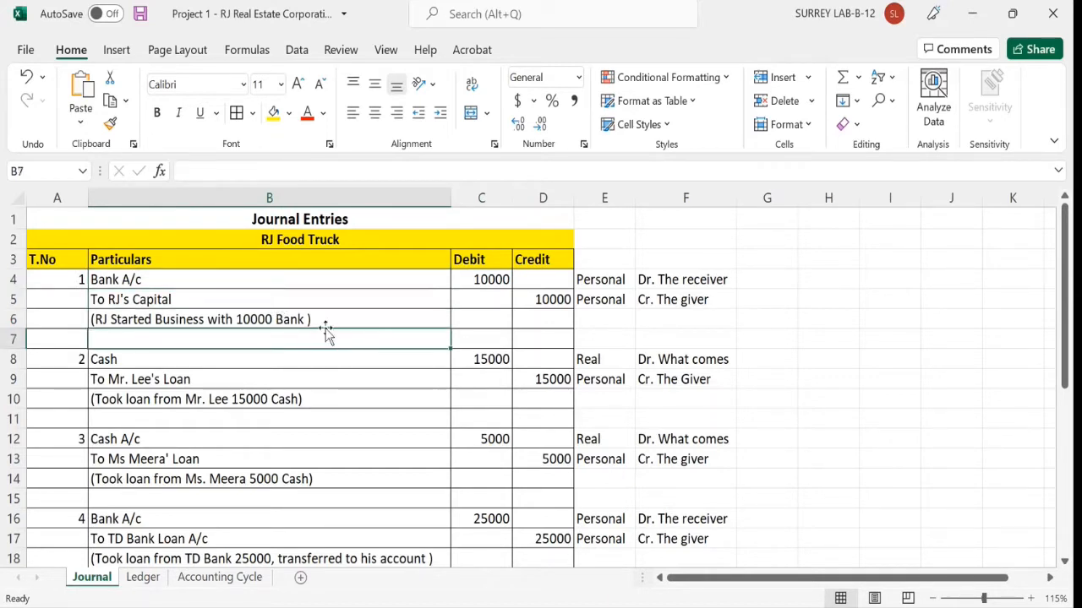
left_click(355, 280)
left_click(486, 279)
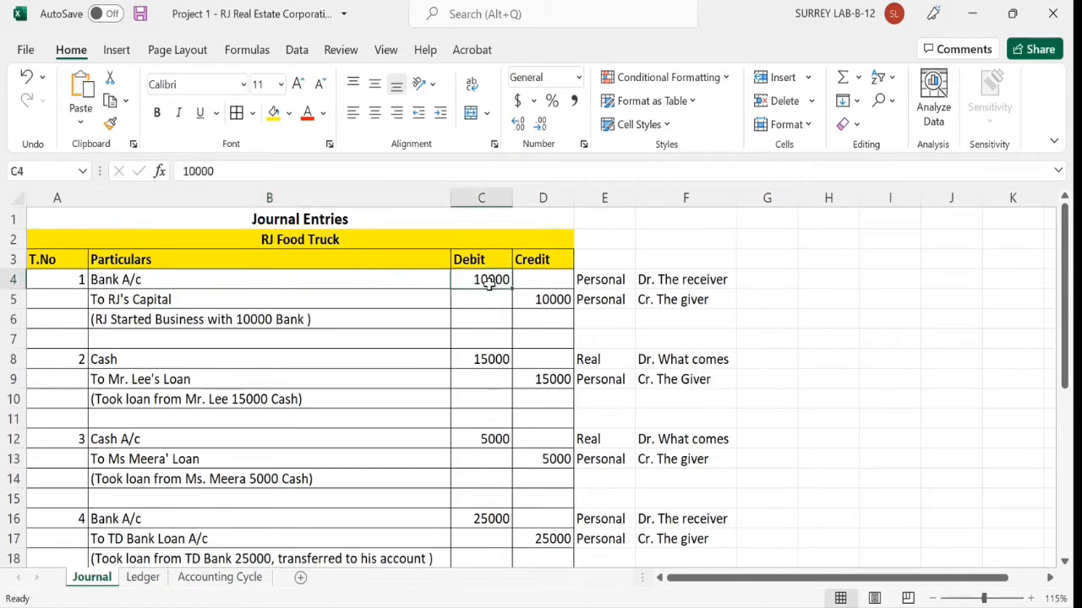
left_click(598, 283)
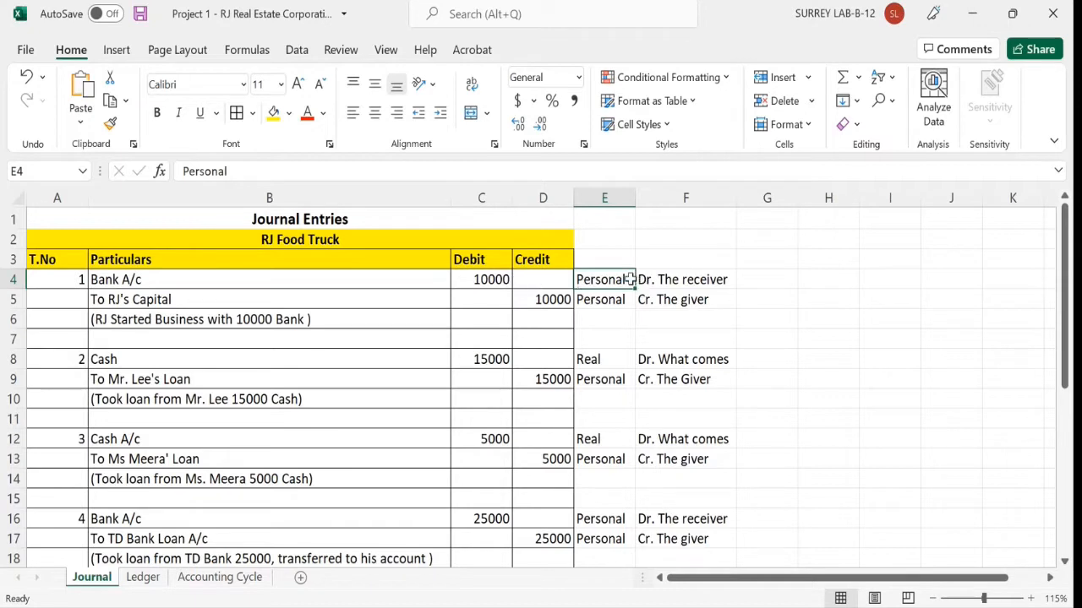
Examine the capital credit line of transaction 1, including its amount, account type and credit rule.
left_click(274, 303)
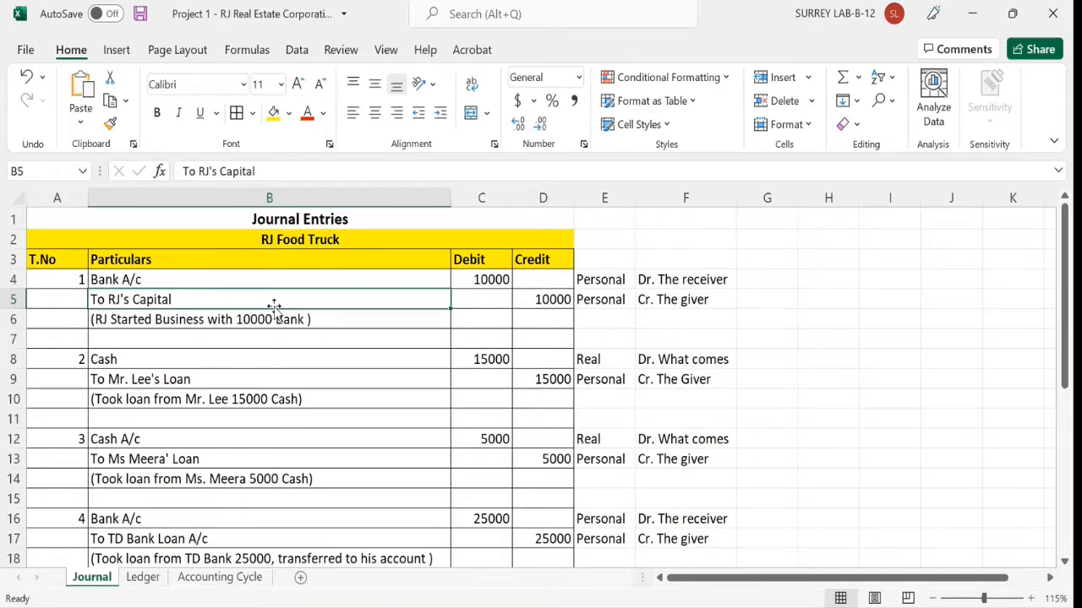
left_click(539, 299)
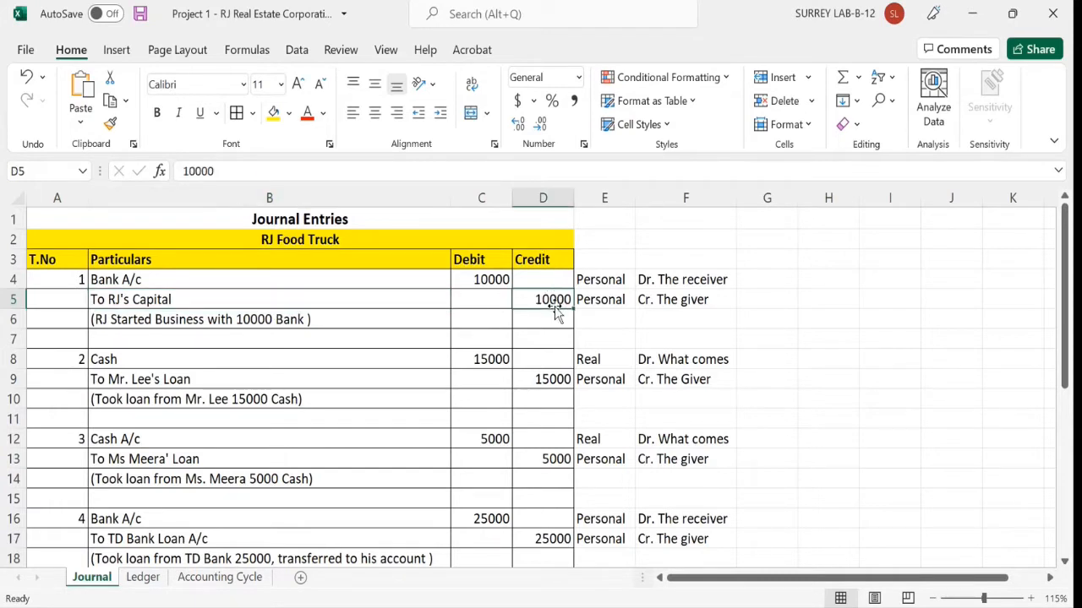
left_click(228, 299)
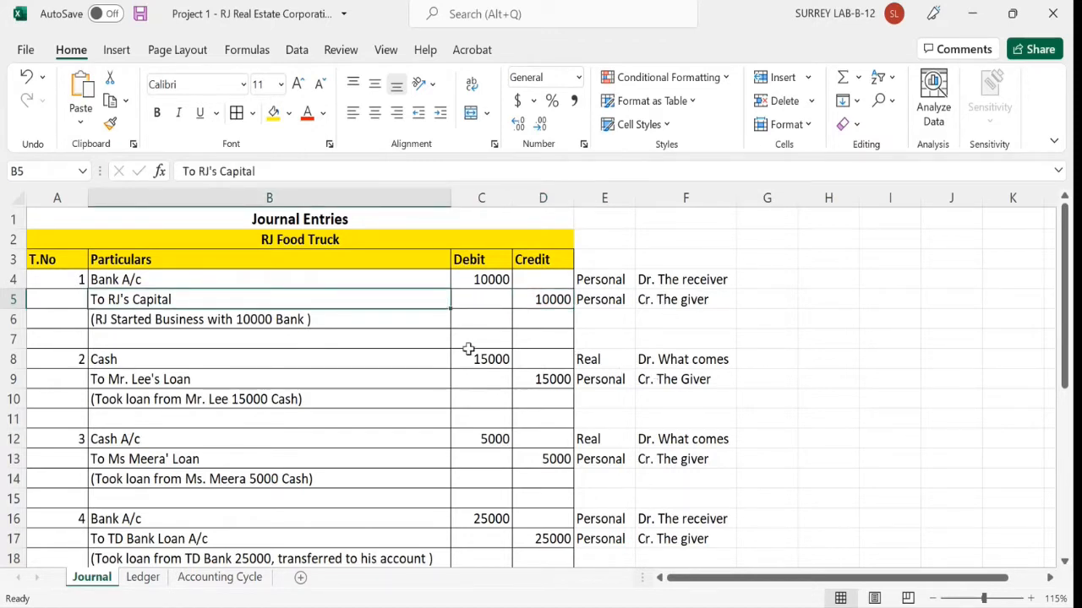
left_click(613, 304)
left_click(330, 281)
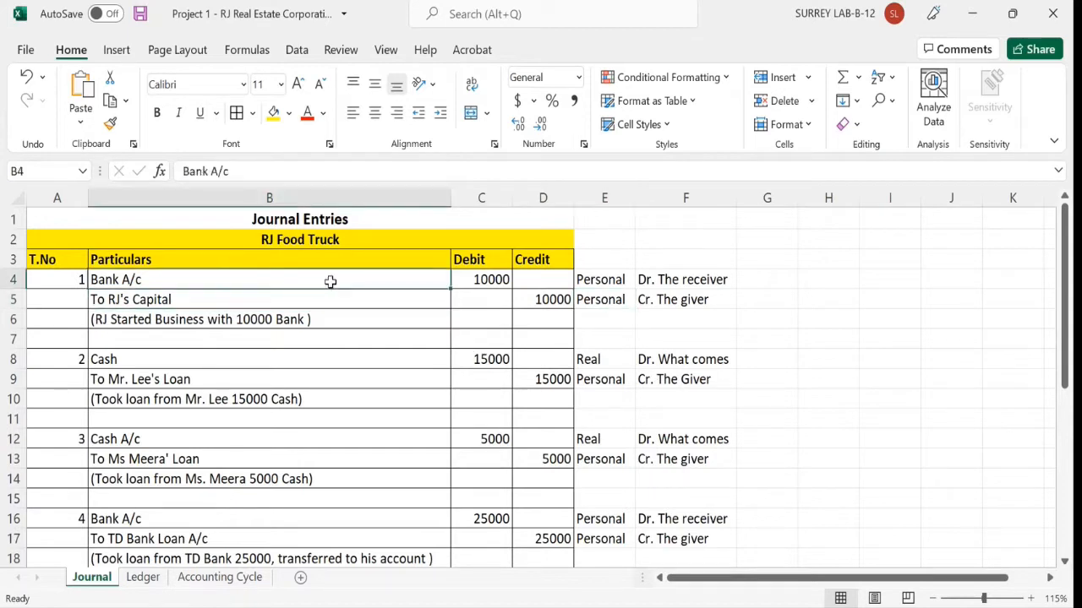
left_click(672, 303)
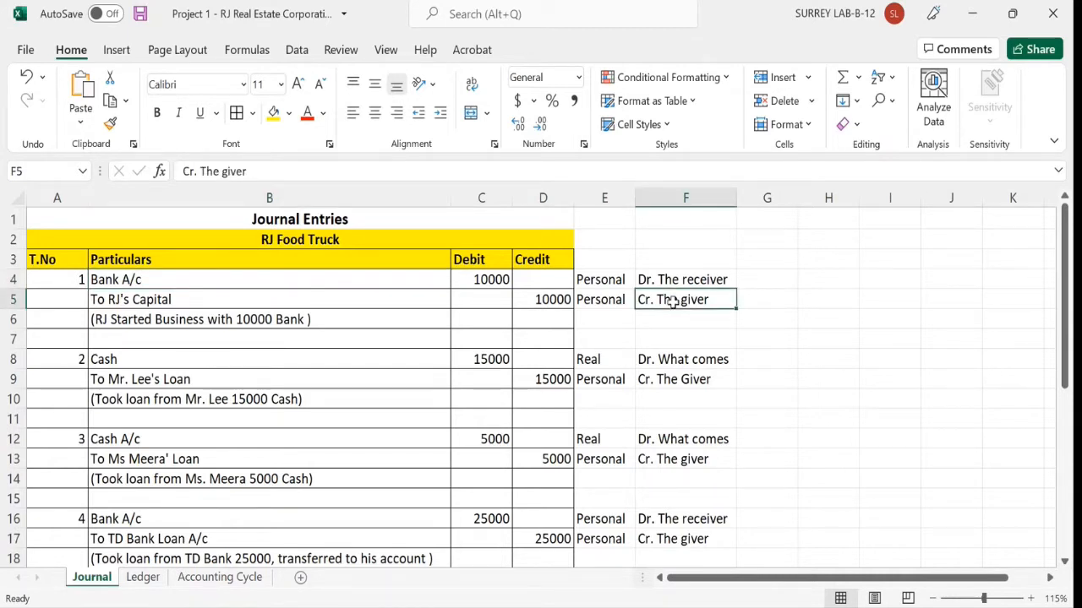
left_click(656, 325)
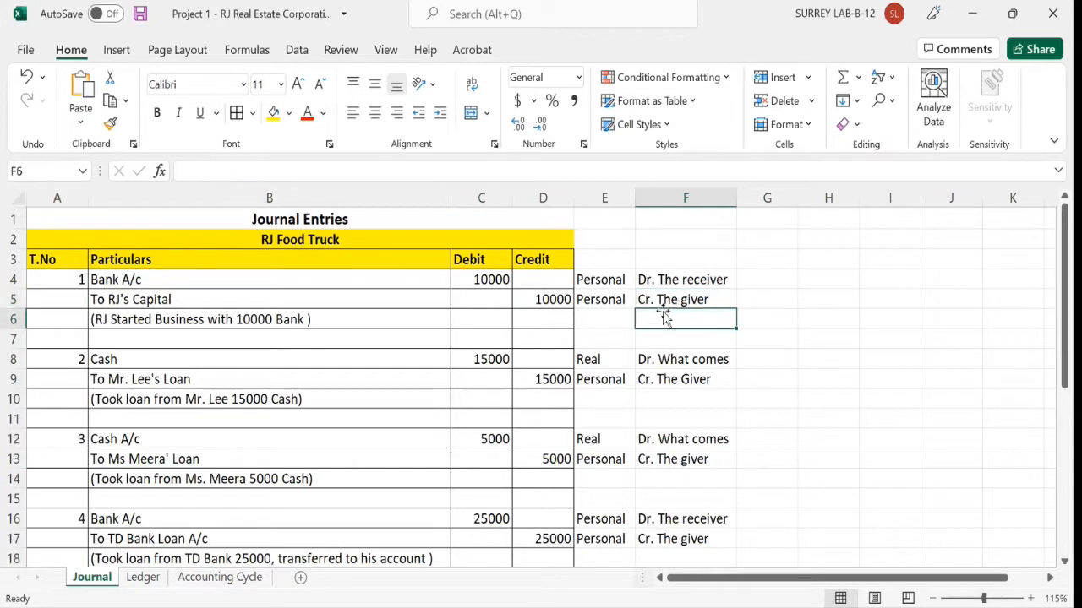
left_click(673, 302)
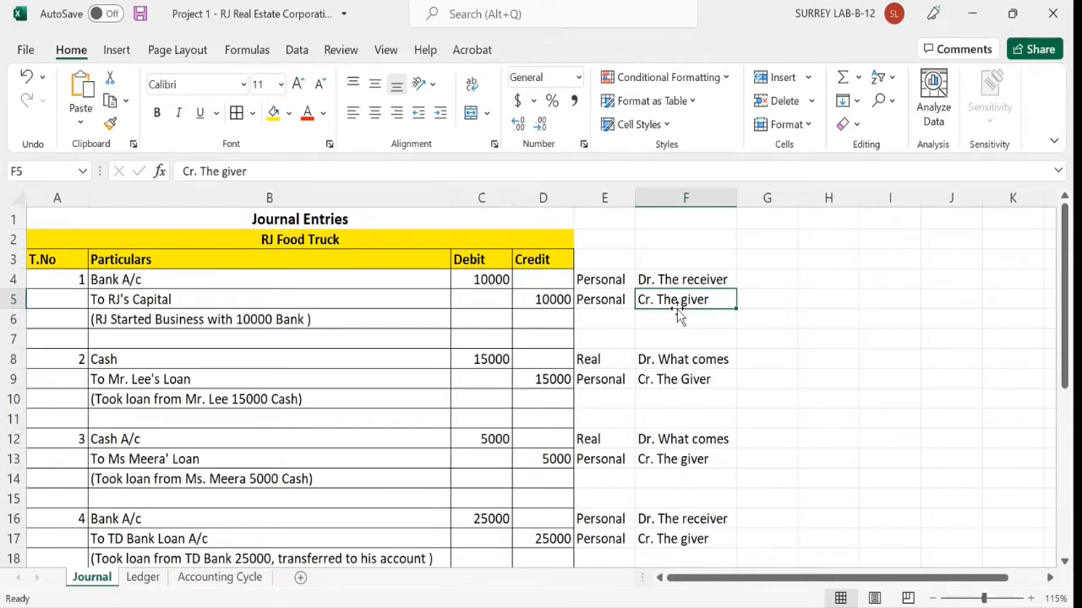
Examine transaction 2's cash loan entry, checking the account type and debit or credit rule of both lines.
left_click(228, 400)
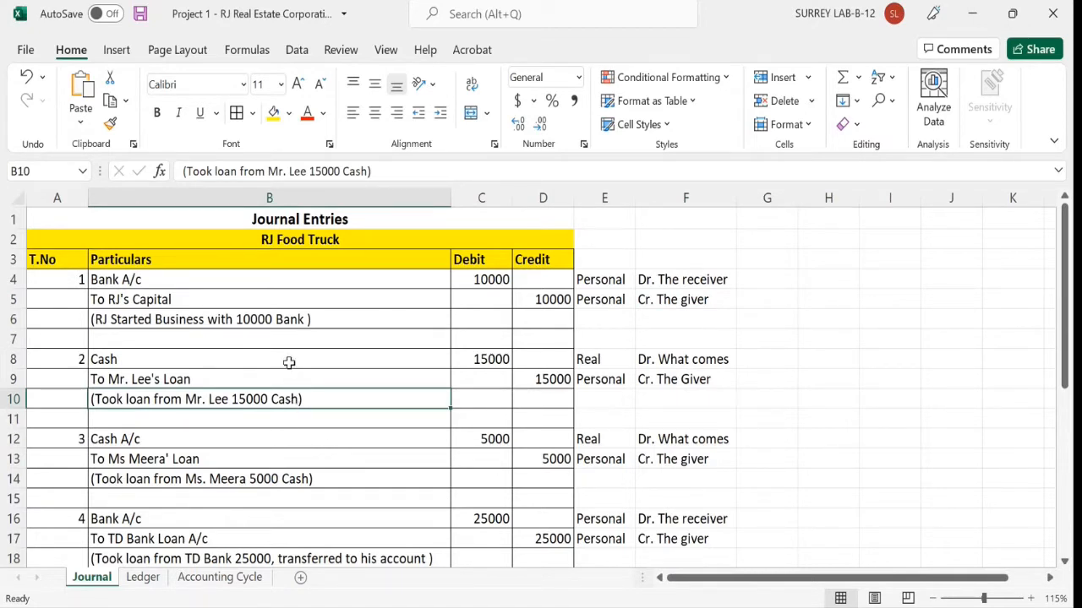
left_click(596, 359)
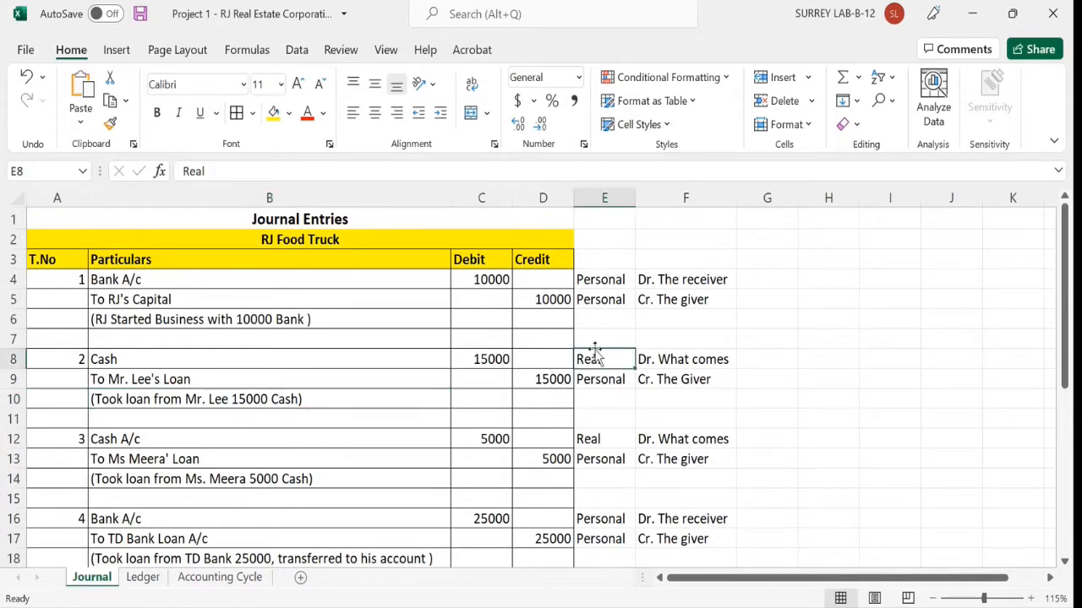
left_click(497, 358)
left_click(481, 251)
left_click_drag(482, 252, 495, 358)
left_click(495, 358)
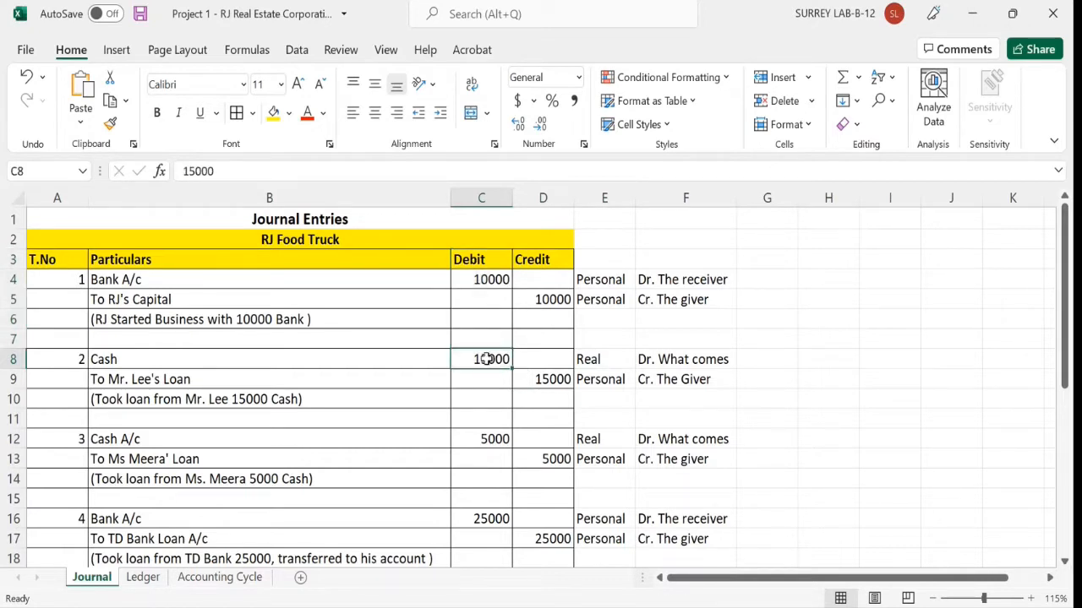
left_click(610, 360)
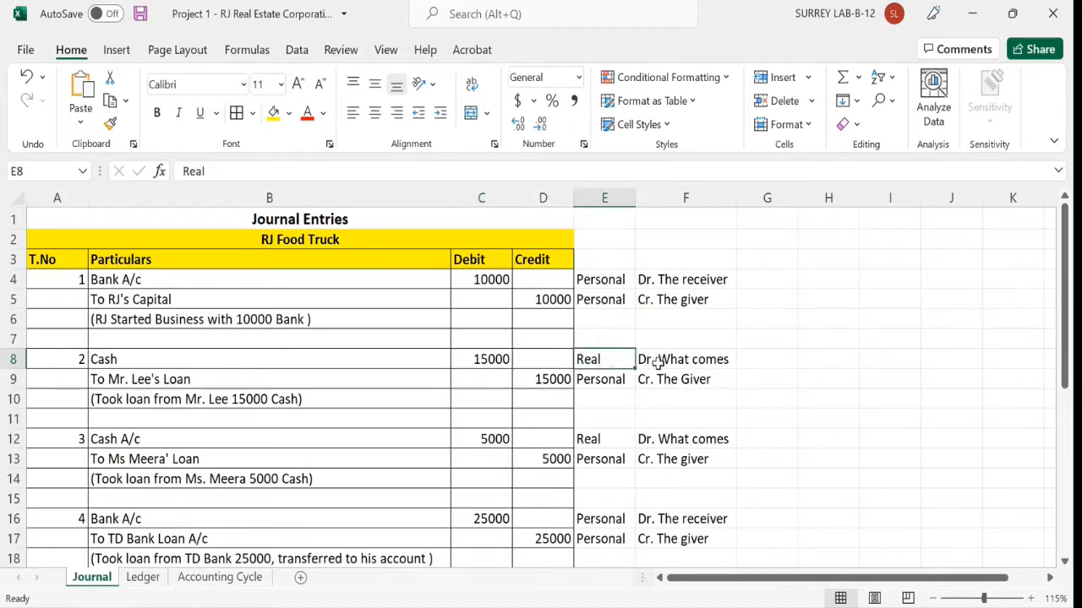
left_click(369, 362)
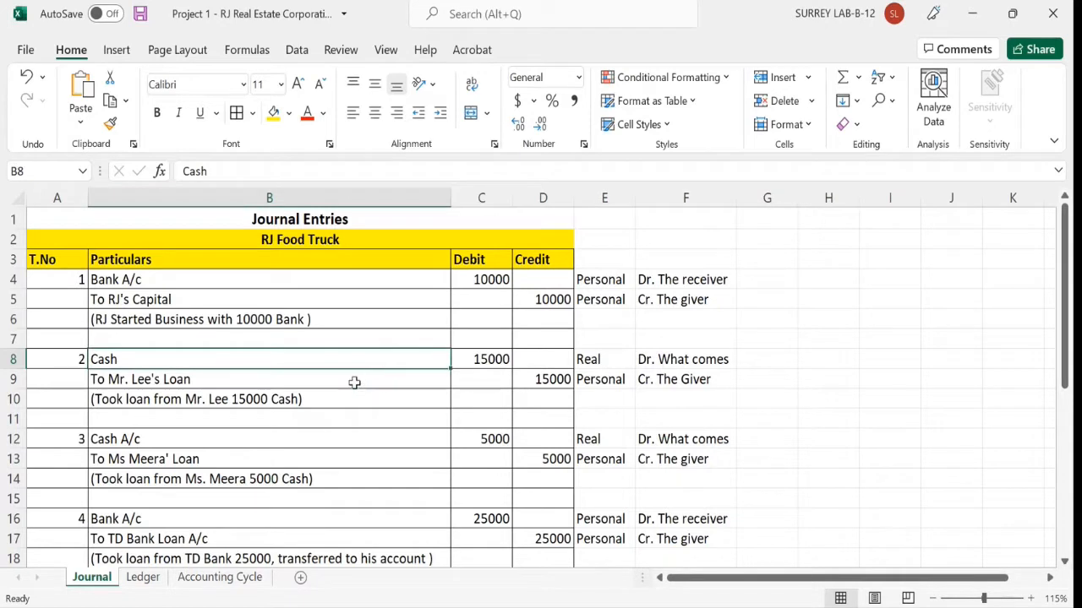
left_click(354, 379)
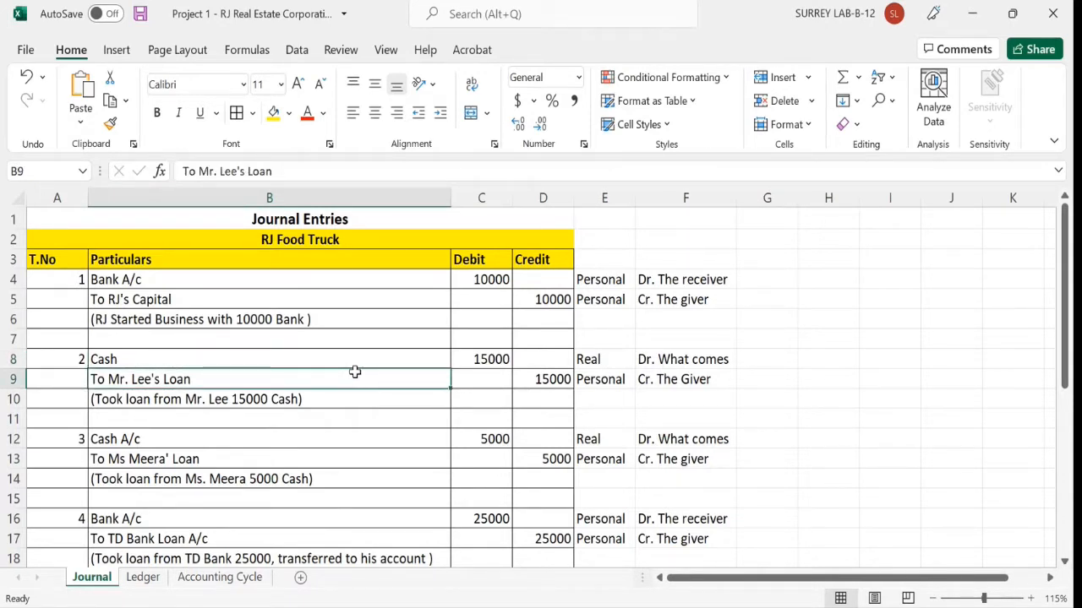
left_click(605, 380)
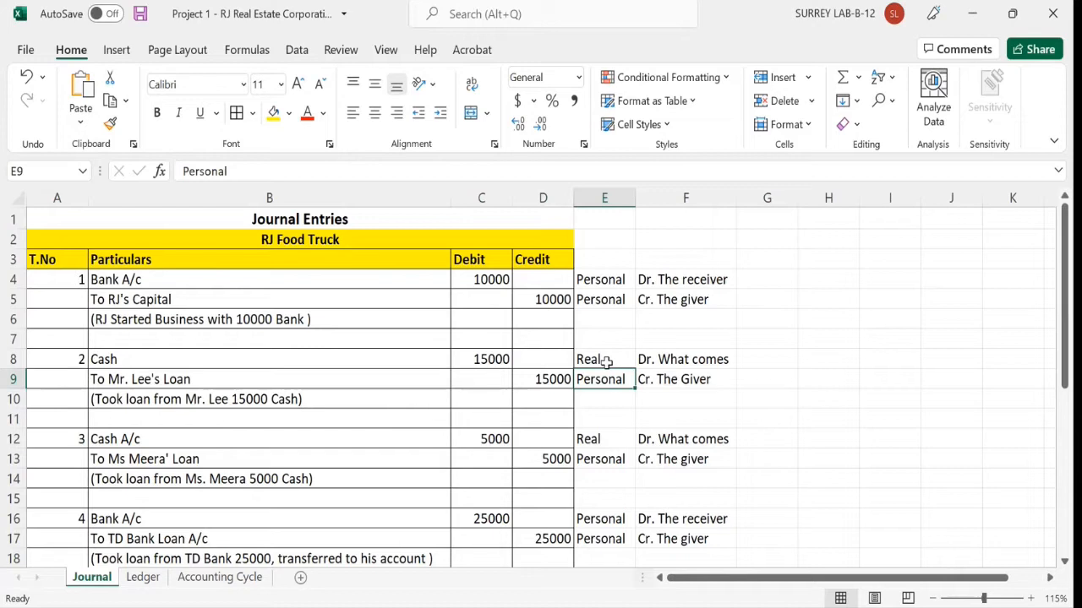
left_click(676, 380)
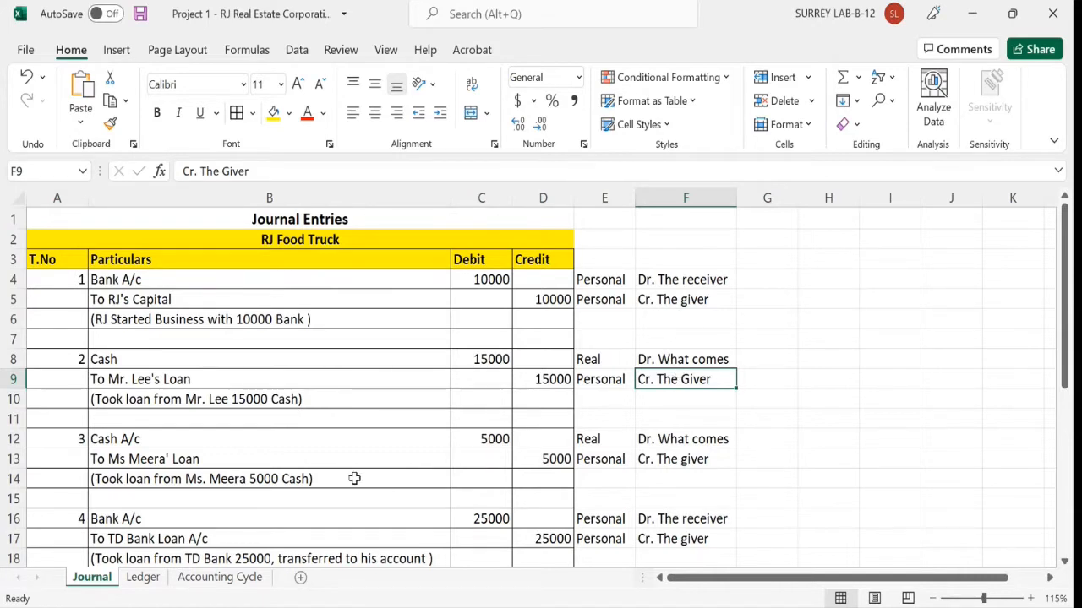
Examine the loan entries of transactions 3 and 4, comparing transaction 3 with transaction 2.
scroll(354, 478, "down", 1)
left_click(302, 377)
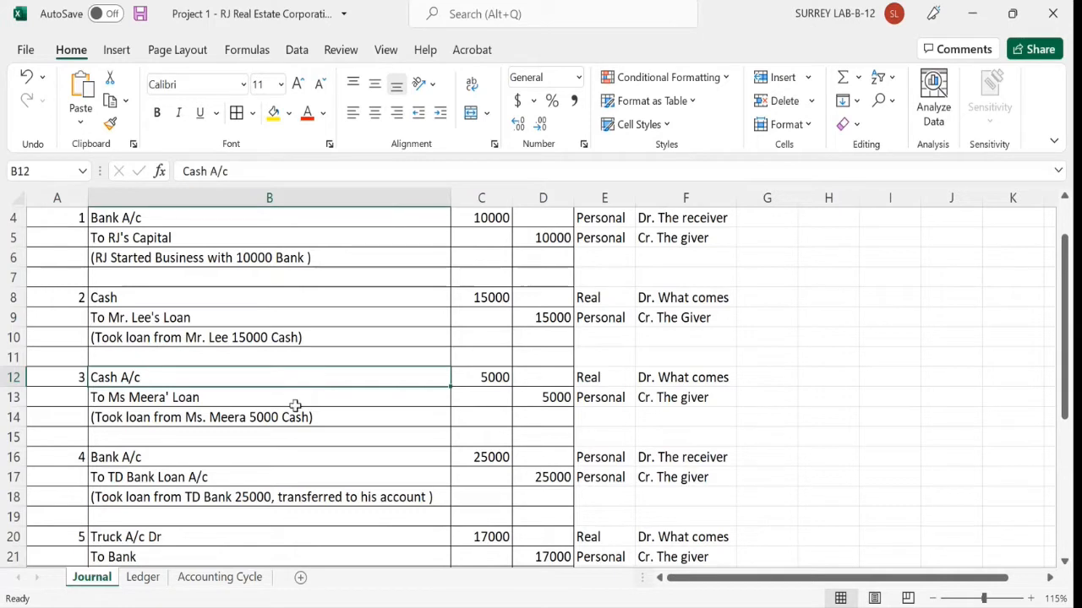
left_click(279, 395)
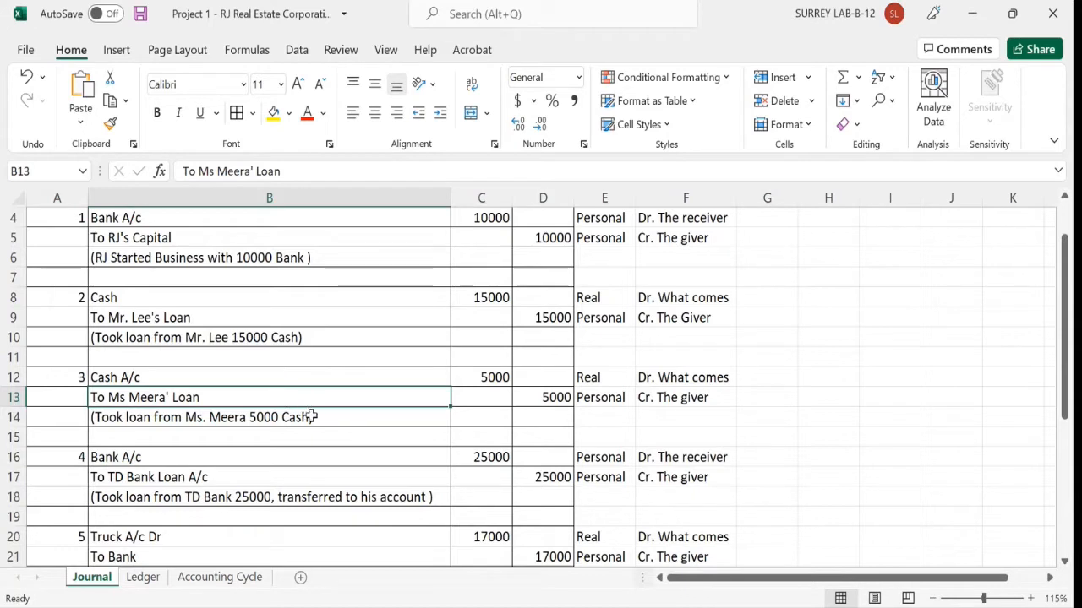
left_click_drag(75, 298, 154, 297)
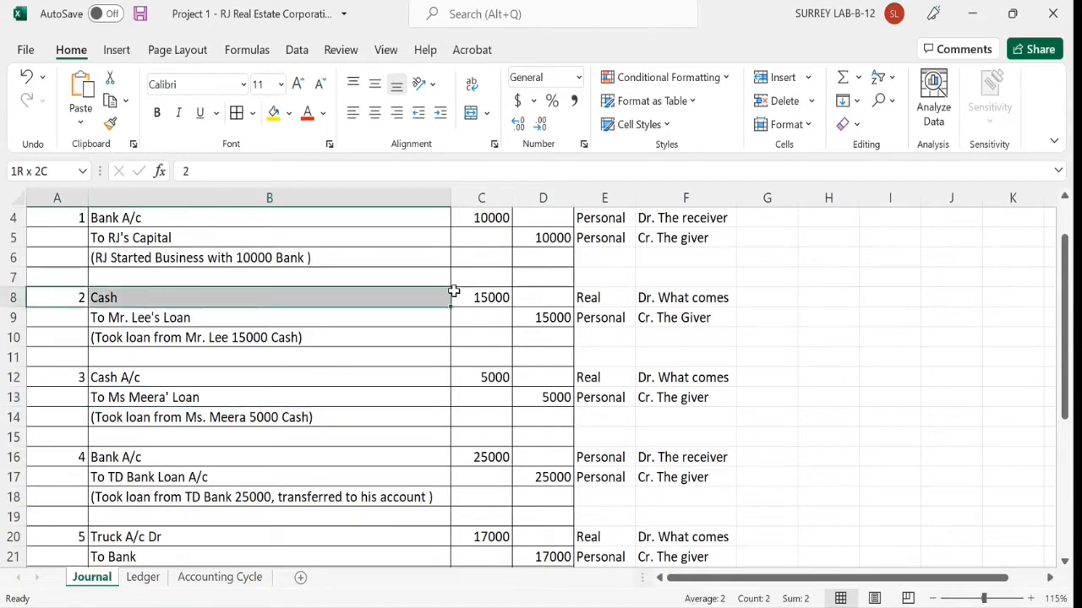
left_click_drag(454, 292, 685, 338)
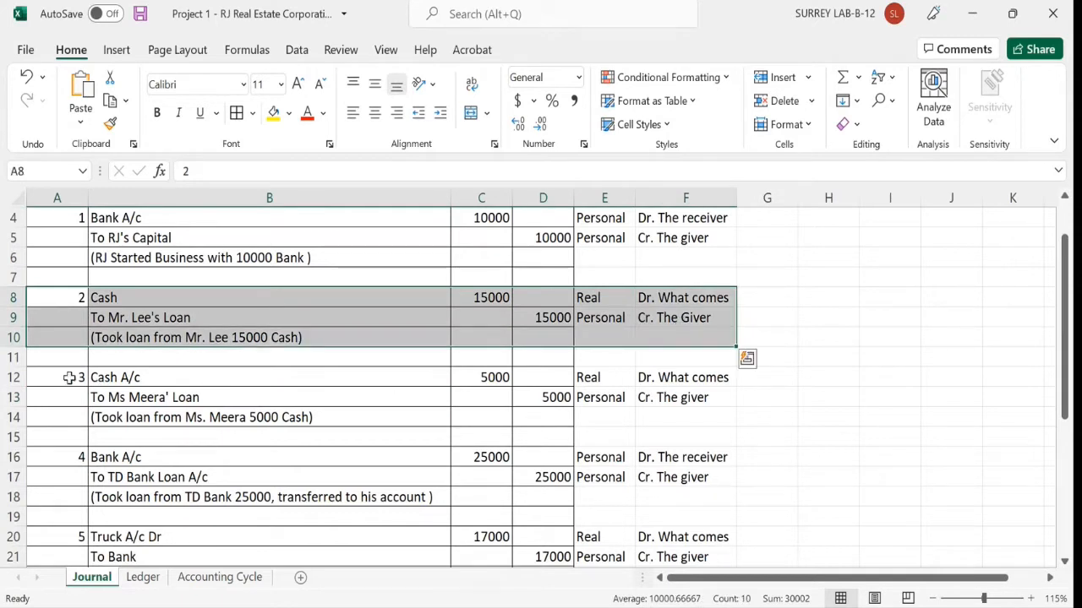
left_click_drag(70, 378, 698, 399)
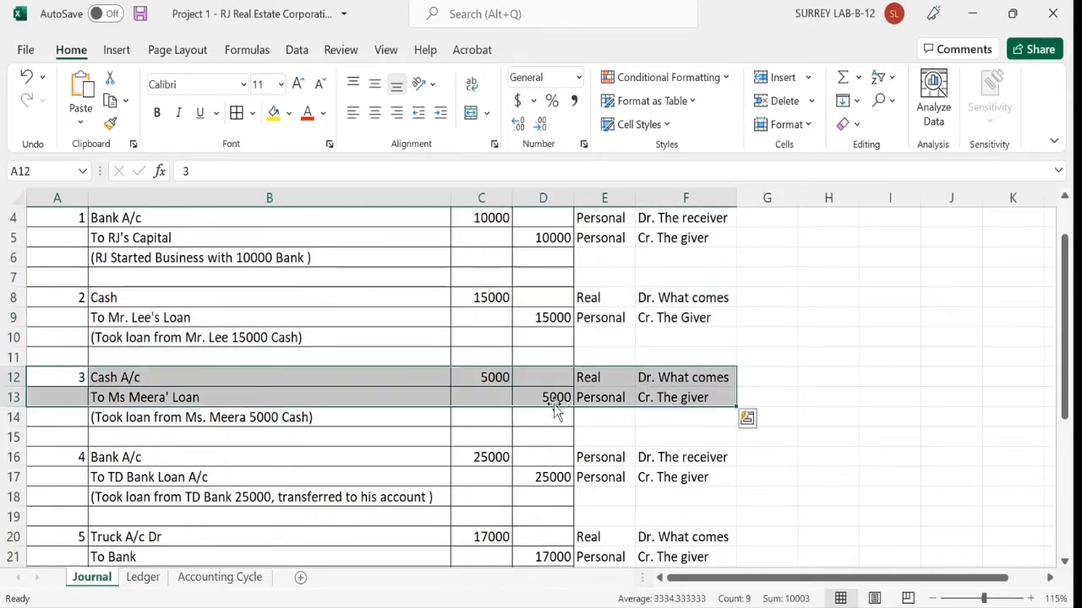
left_click(203, 400)
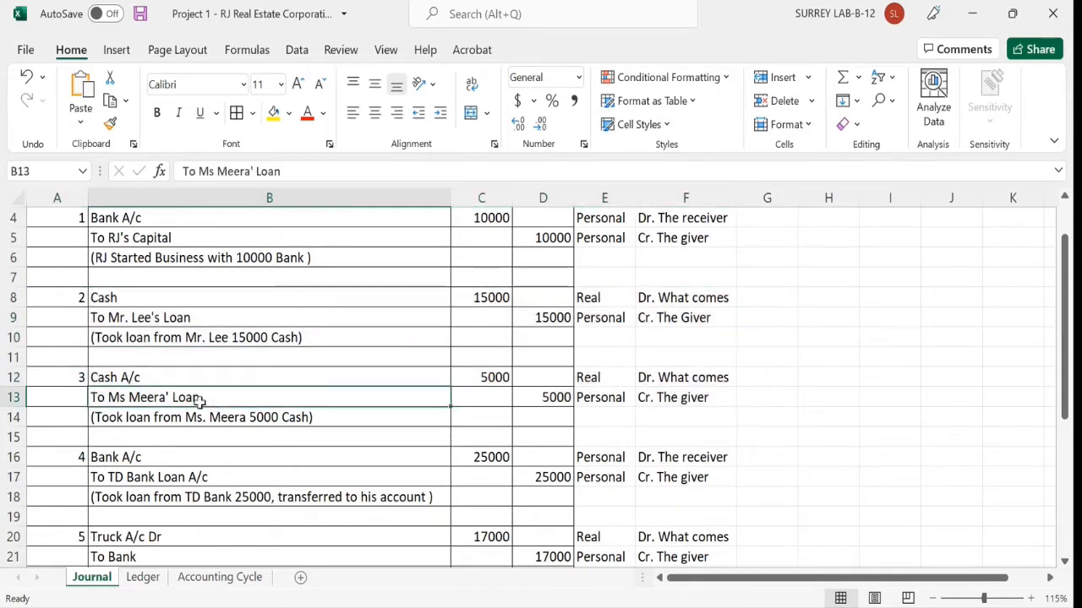
scroll(265, 435, "down", 1)
left_click(264, 442)
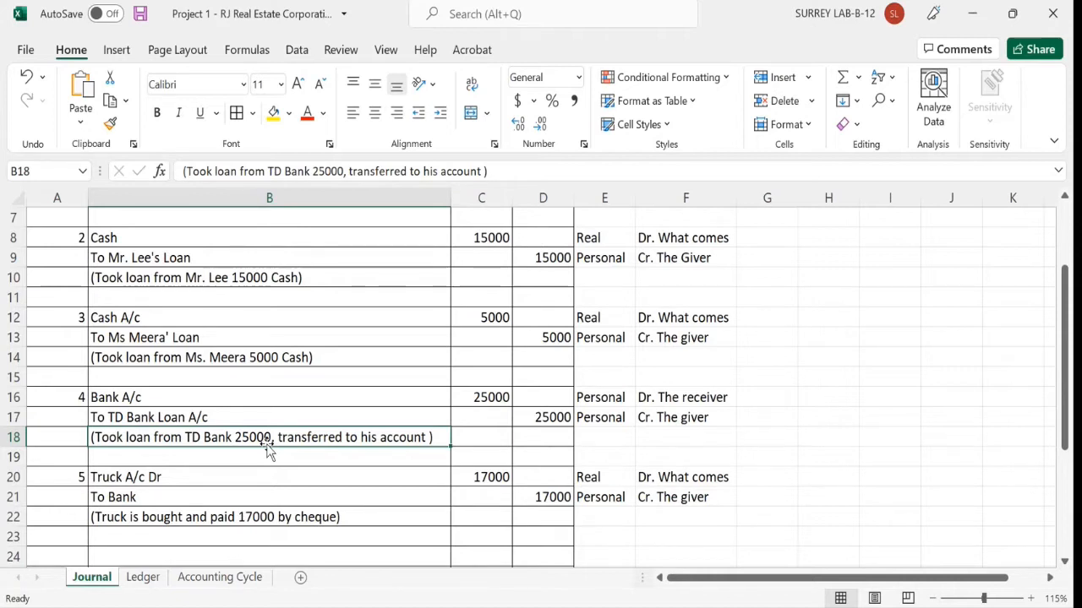
Open the Ledger sheet.
scroll(182, 396, "up", 2)
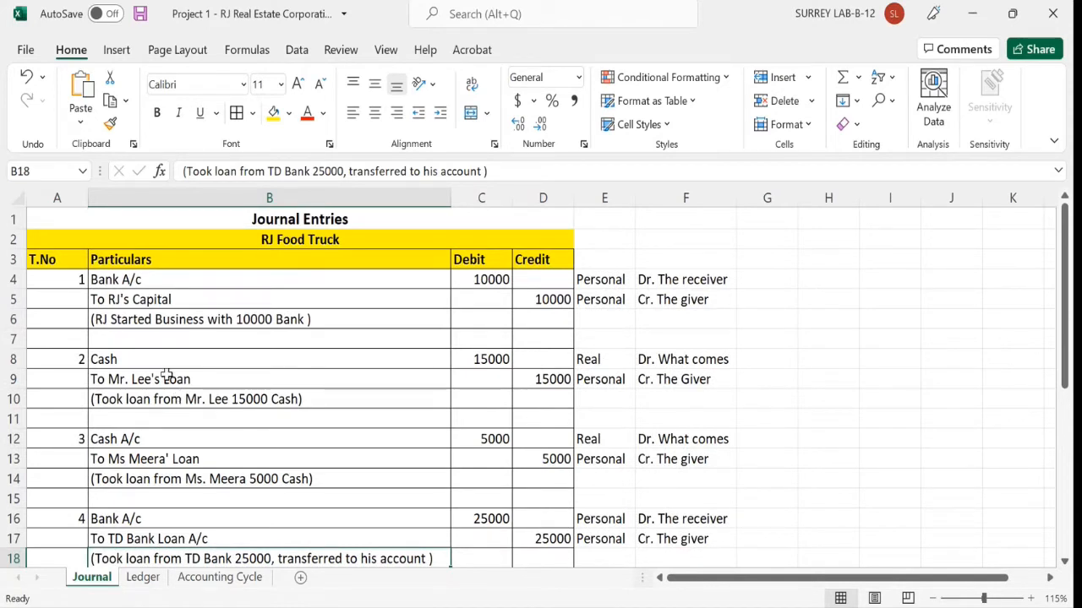
left_click(144, 580)
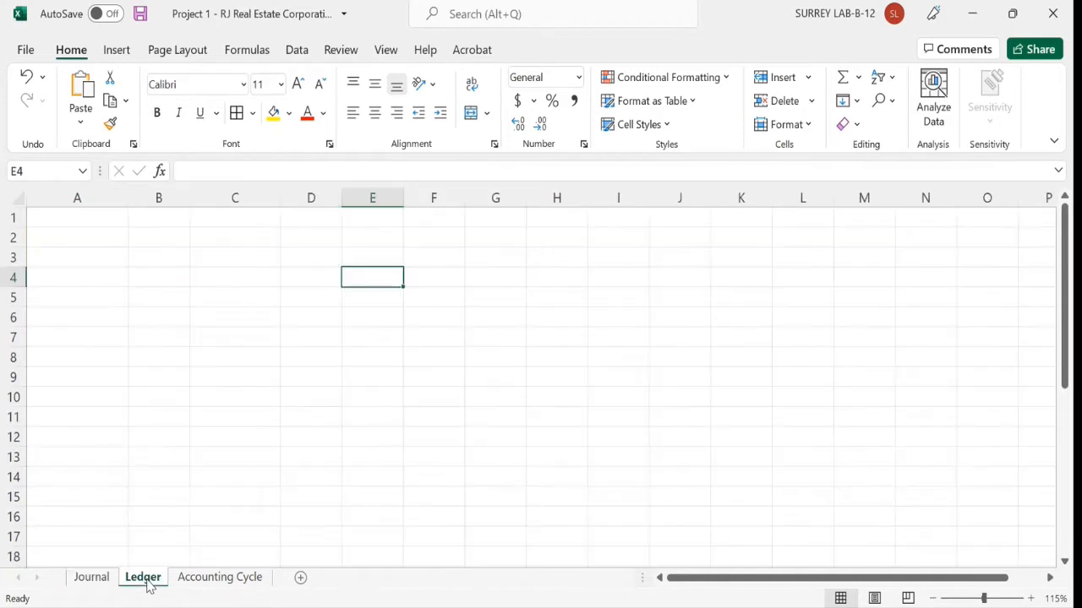
right_click(144, 581)
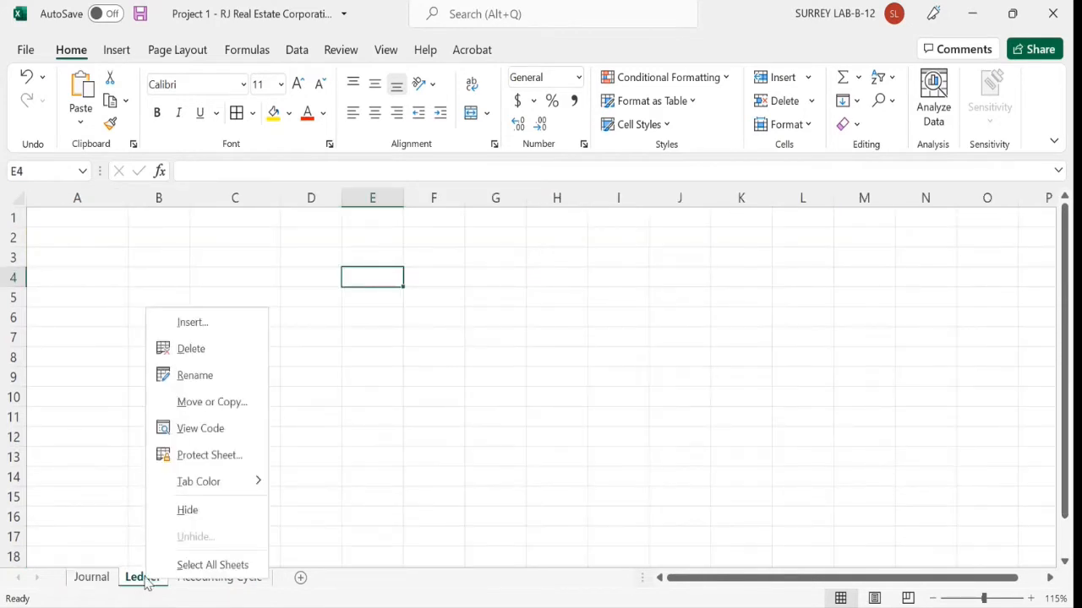
left_click(205, 411)
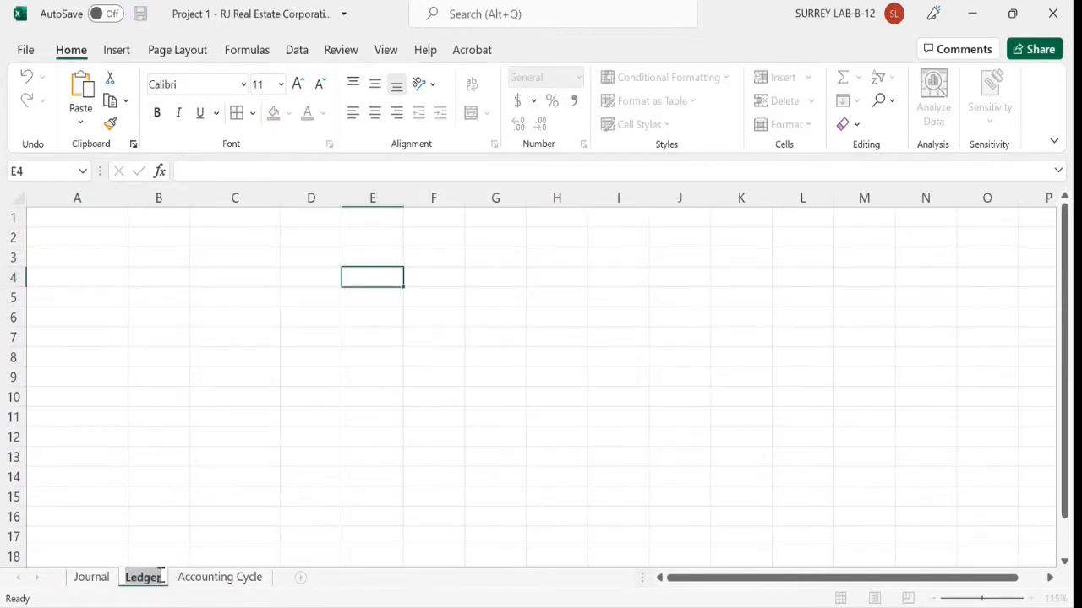
left_click(168, 432)
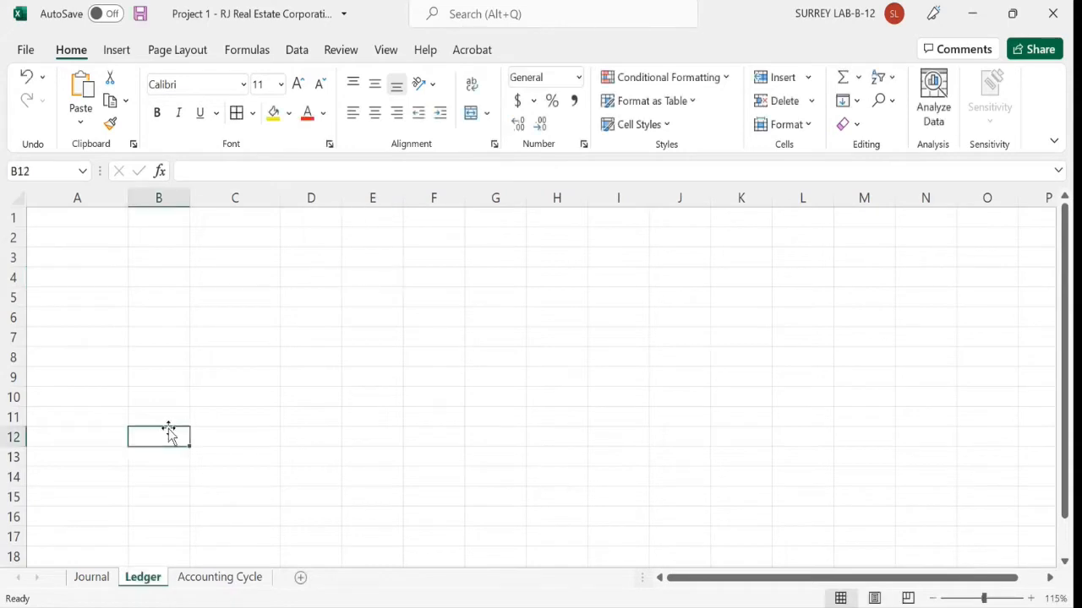
Widen columns A and C of the Ledger sheet to make room for account particulars.
left_click_drag(129, 204, 201, 204)
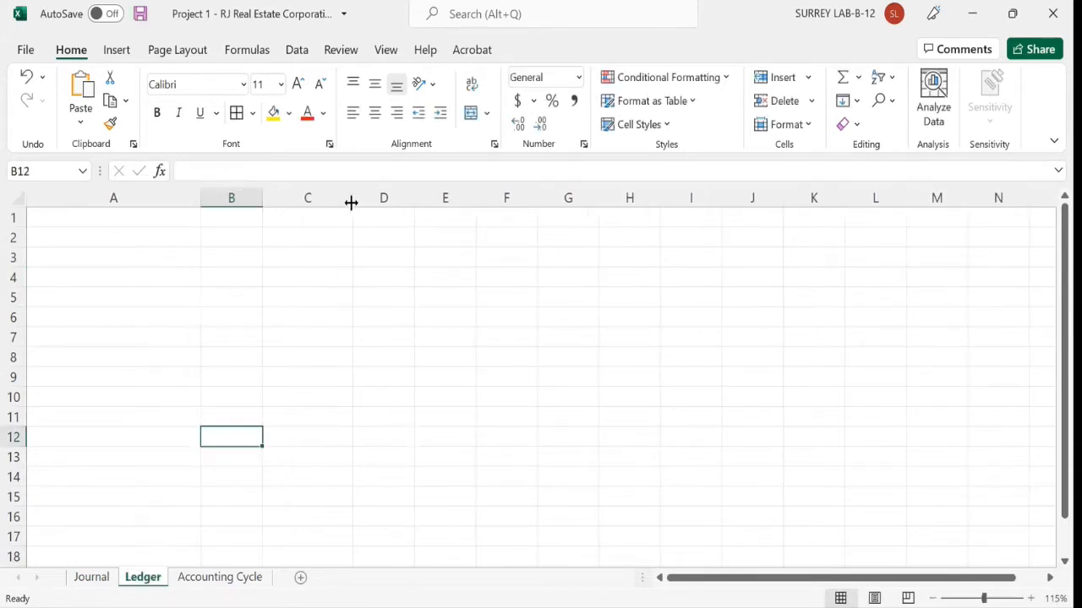
left_click_drag(351, 203, 414, 203)
left_click(358, 273)
Apply all borders to A1:D9 and merge and center A1:D1 as the account title row.
left_click_drag(146, 220, 446, 371)
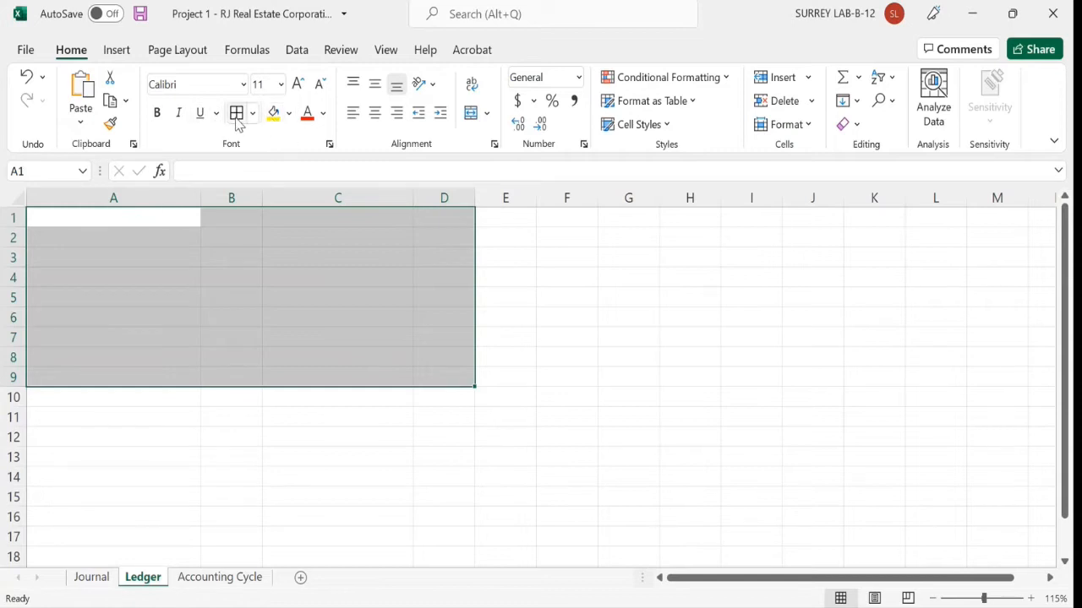
left_click(237, 122)
left_click(248, 295)
left_click_drag(130, 225, 442, 223)
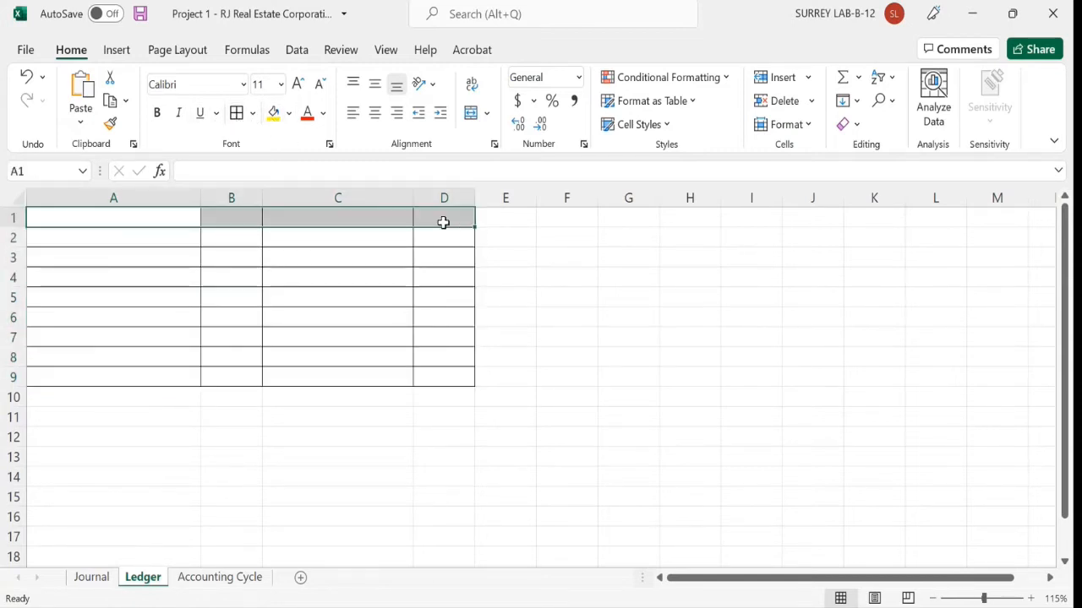
left_click(471, 116)
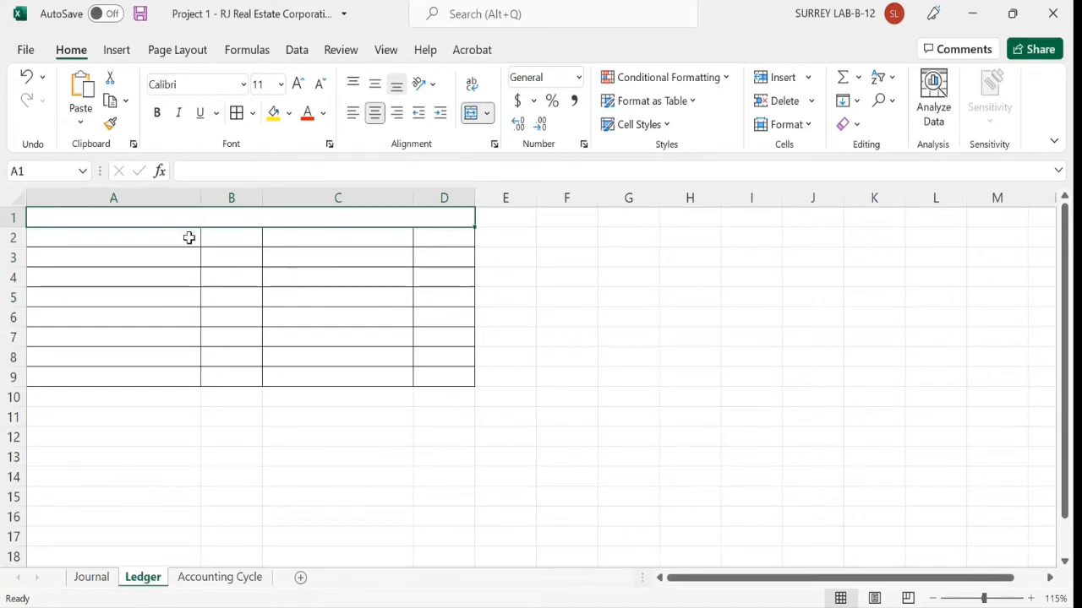
Enter the column headings Particulars in A2 and Amount in B2.
left_click(161, 237)
type("P")
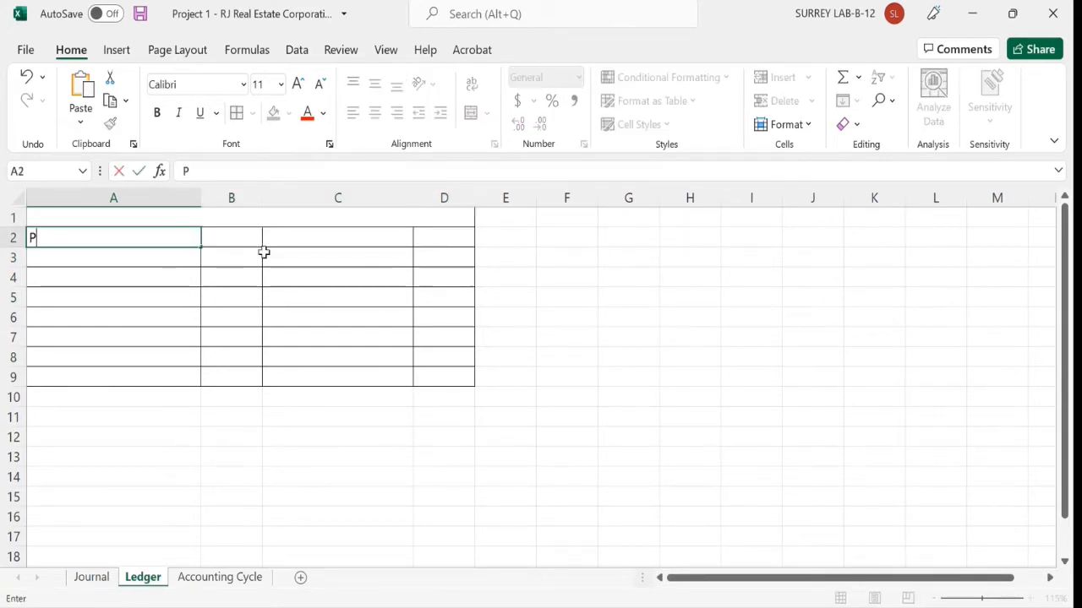
type("articulars")
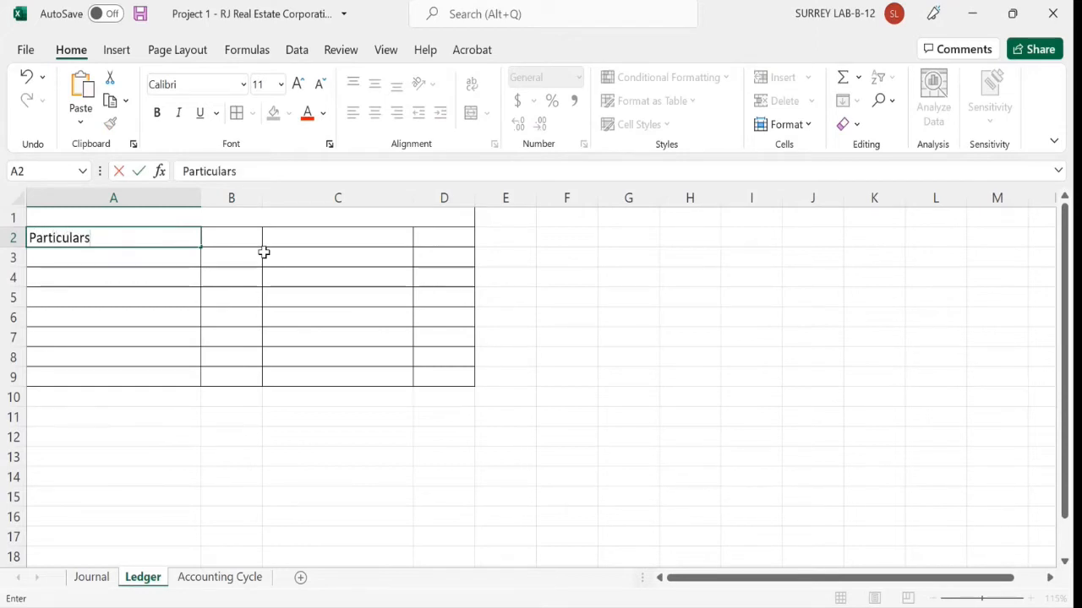
key("Tab")
type("amoun")
key("Tab")
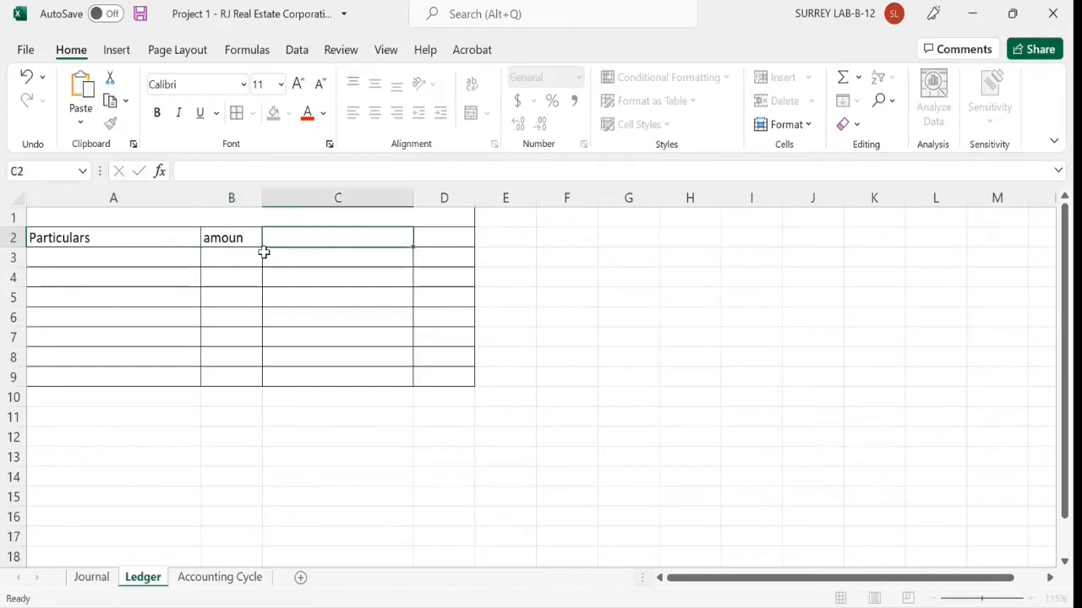
key("Left")
type("Amount")
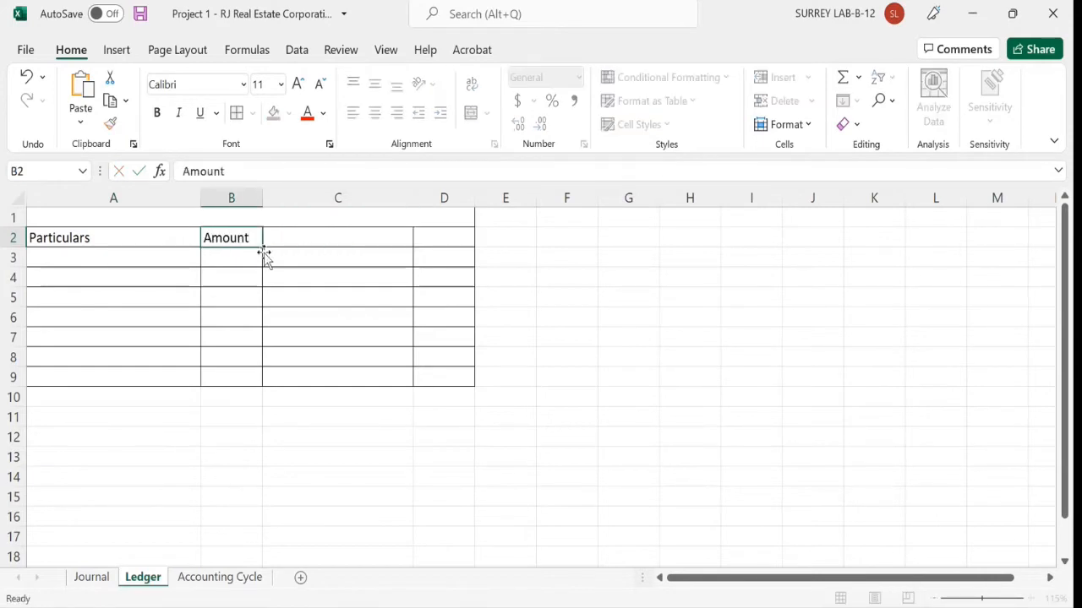
key("Return")
Copy the Particulars and Amount headings from A2:B2 into C2:D2.
left_click(136, 240)
left_click_drag(206, 243, 220, 254)
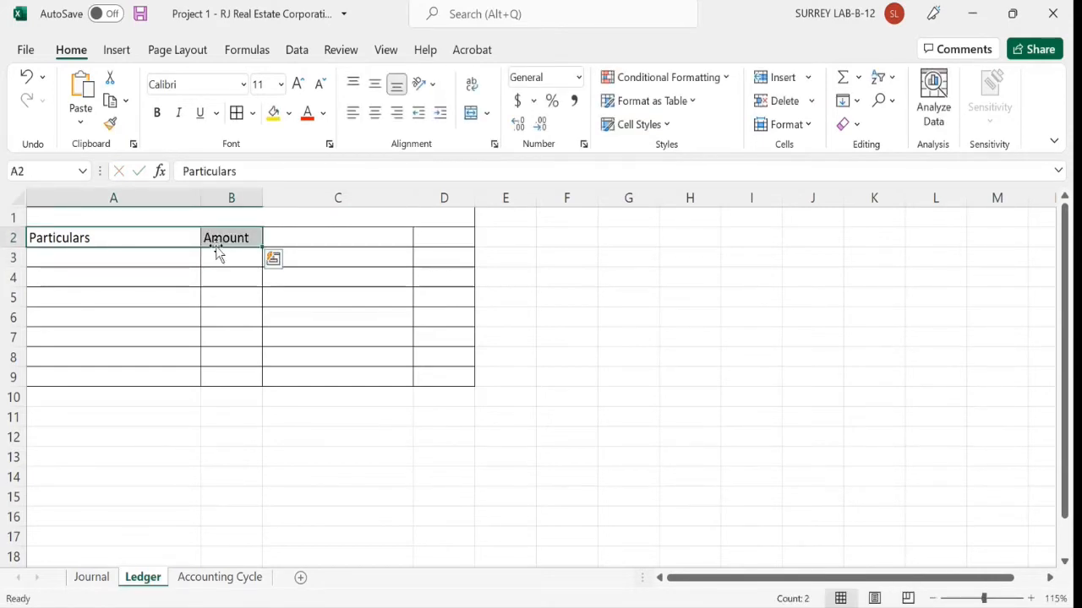
key("ctrl+c")
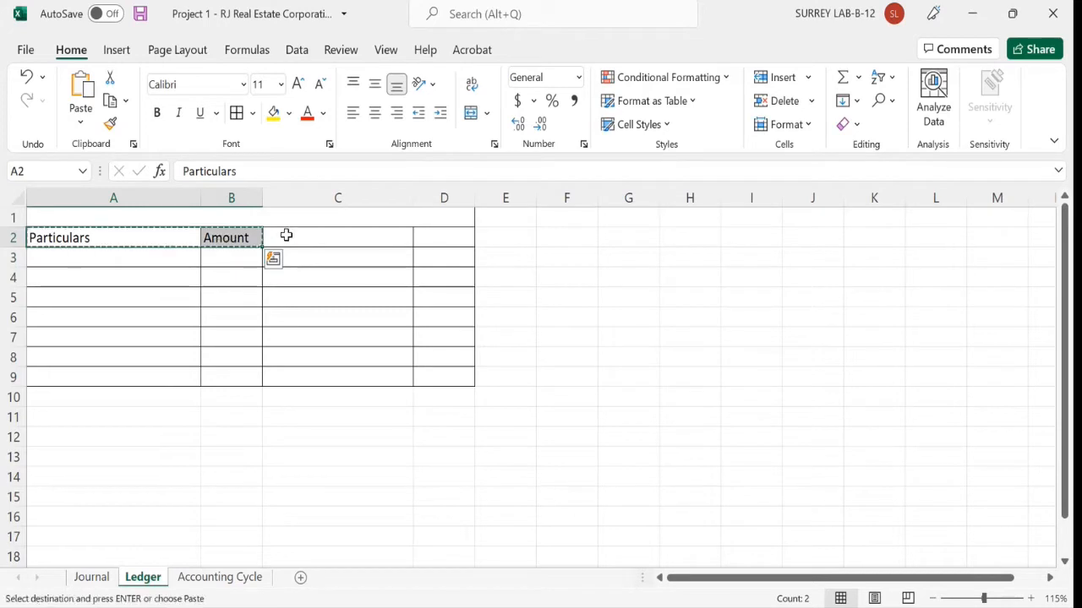
left_click(285, 236)
key("ctrl+v")
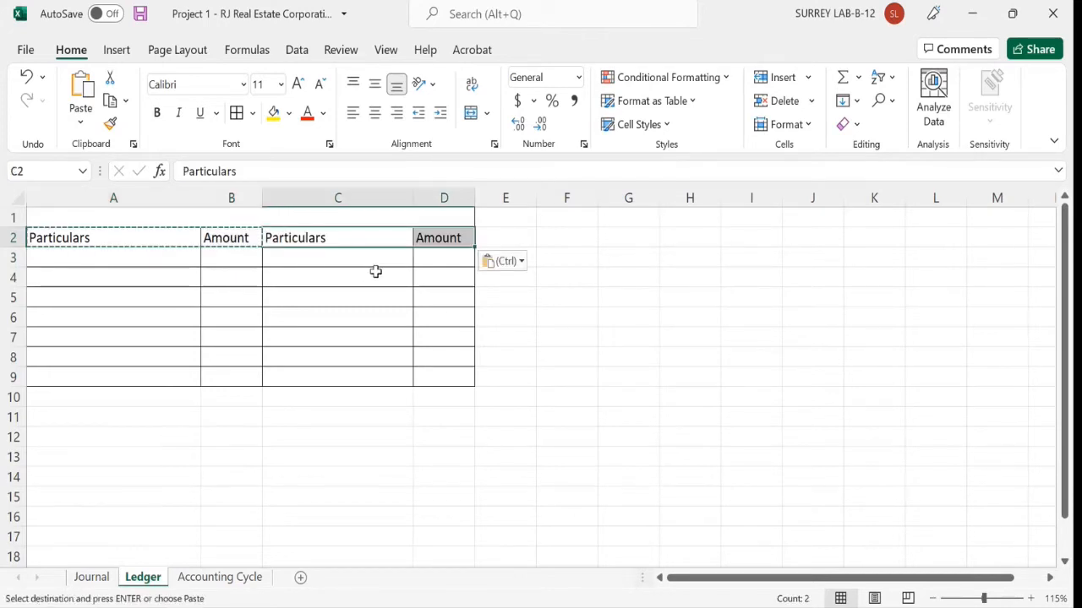
key("Escape")
Center the headings in A2:D2, make them bold and fill them yellow.
left_click_drag(140, 239, 416, 240)
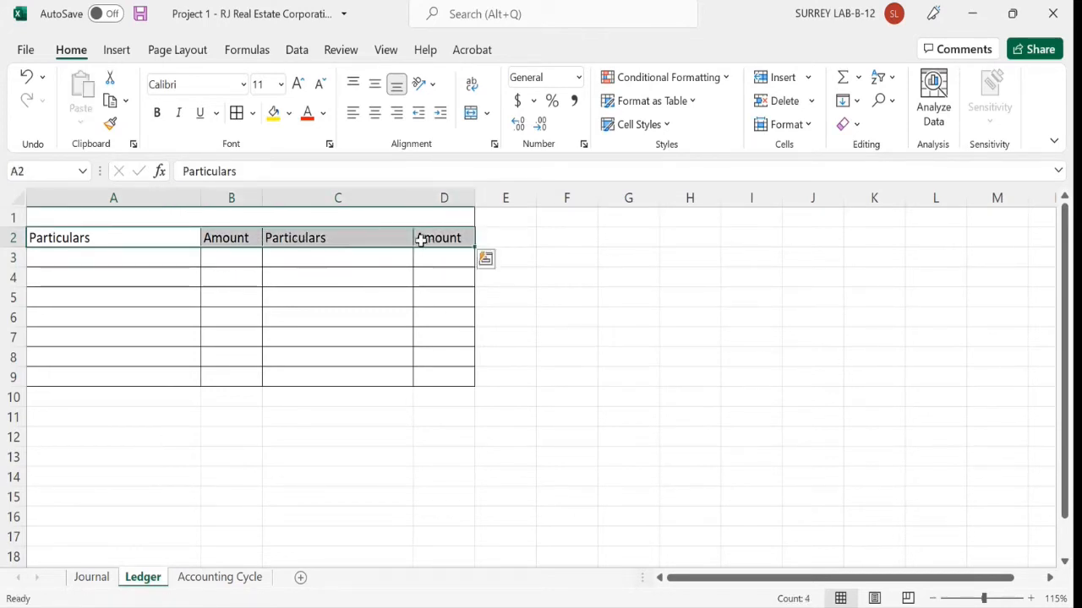
left_click(376, 120)
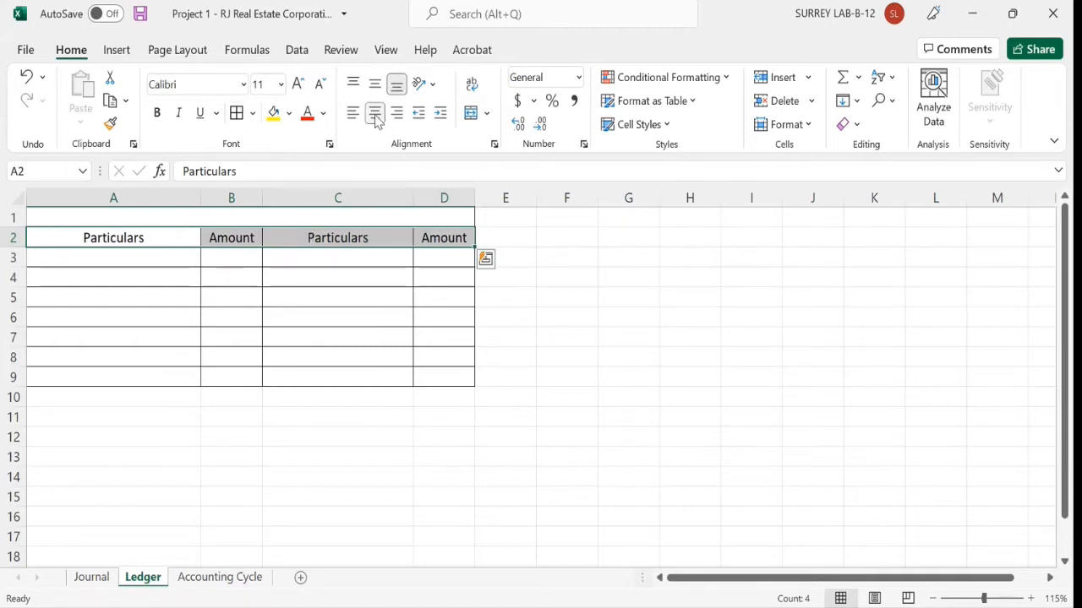
left_click(271, 217)
left_click_drag(97, 242, 424, 230)
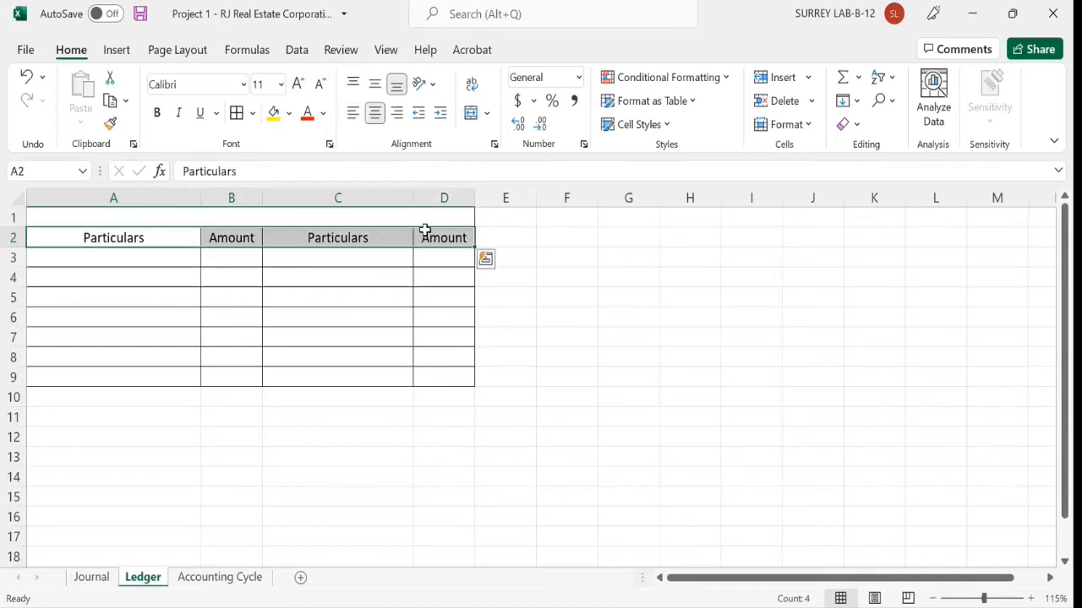
left_click(157, 113)
left_click(274, 114)
left_click(218, 279)
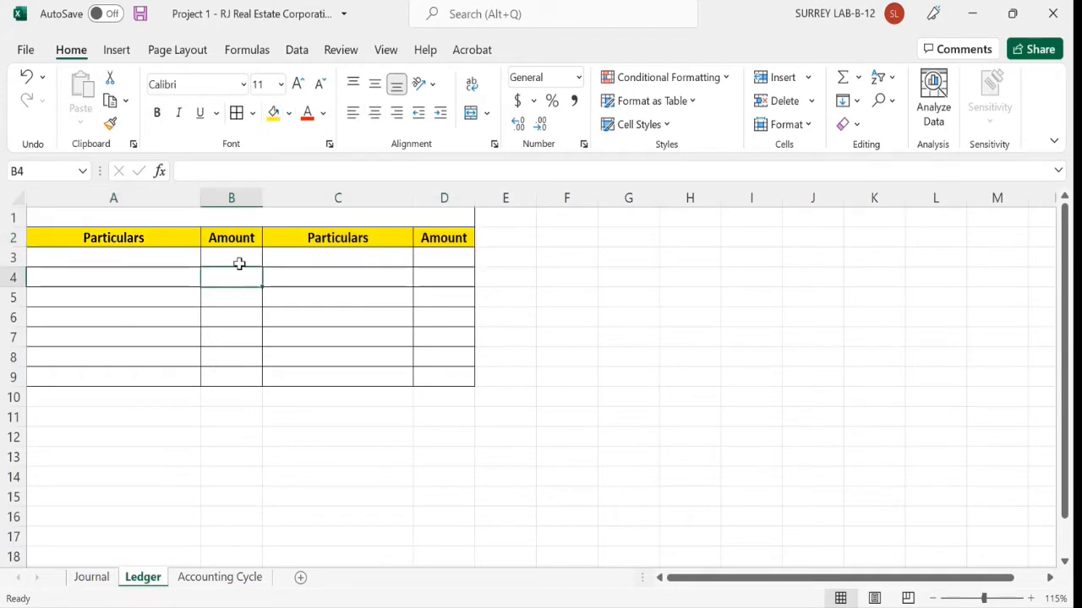
left_click_drag(234, 259, 237, 380)
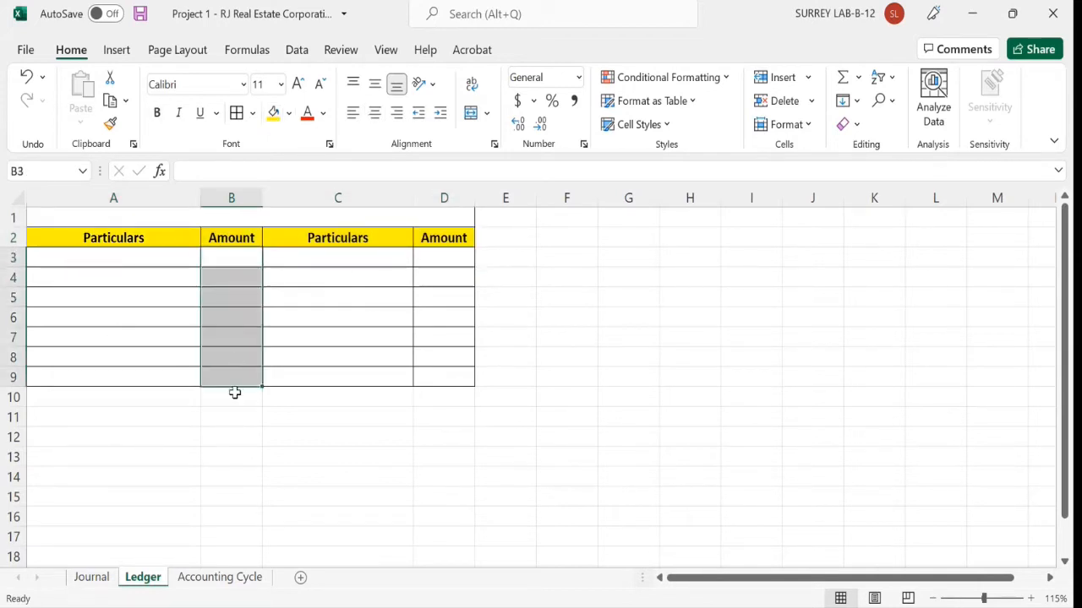
left_click(234, 391)
left_click(231, 375)
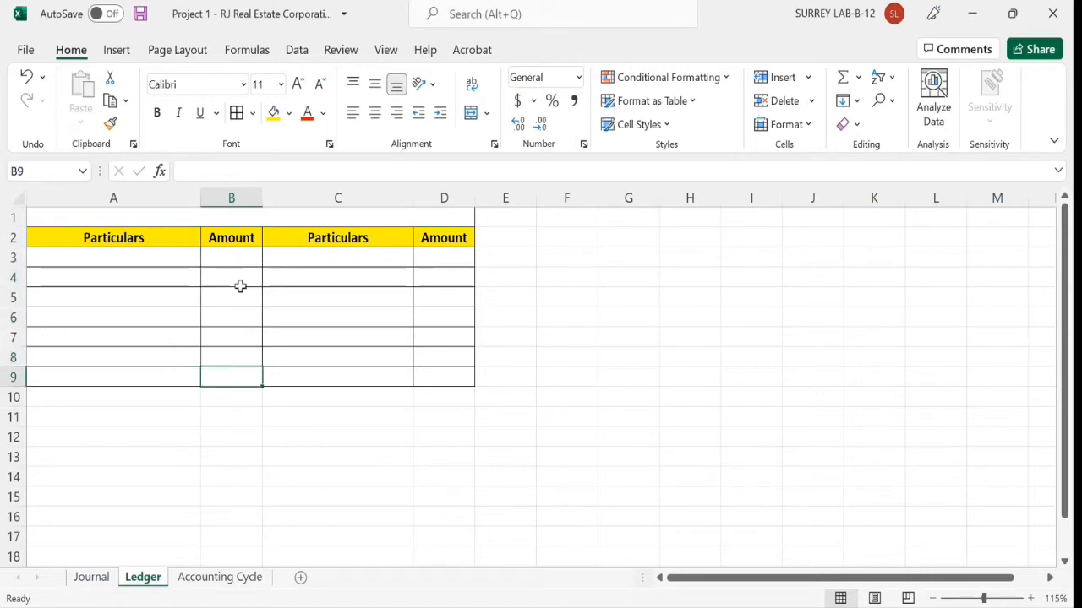
left_click(234, 260)
left_click(234, 279)
left_click(234, 298)
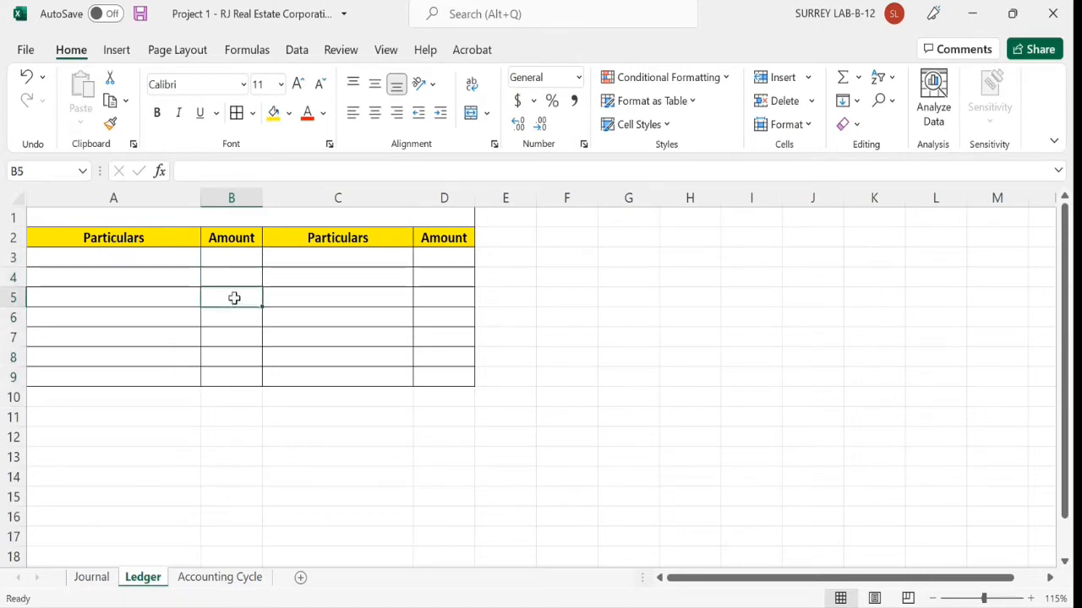
left_click(442, 280)
left_click(444, 296)
left_click(437, 373)
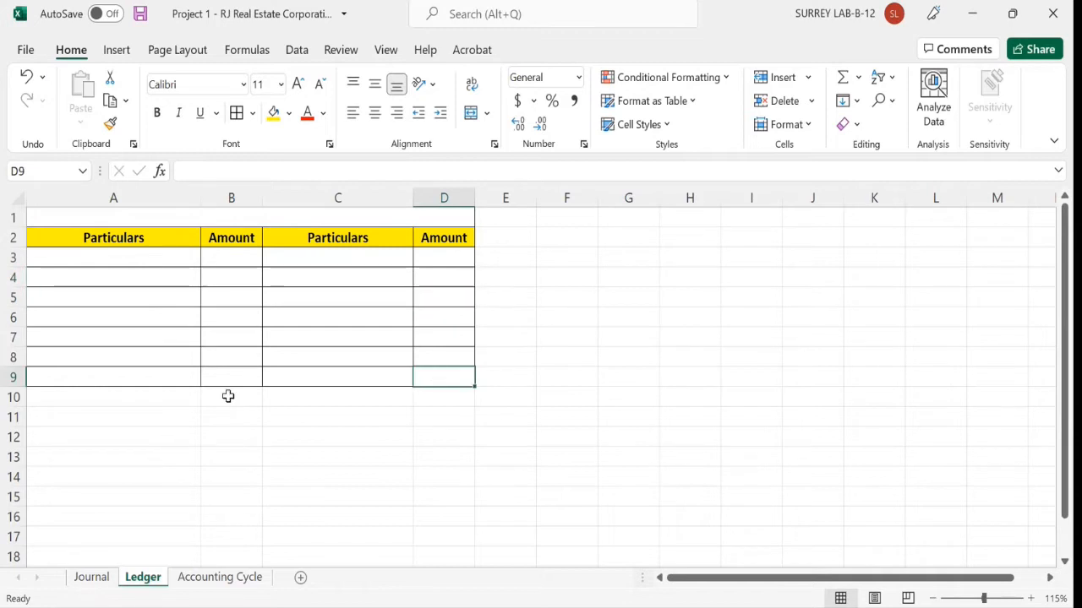
left_click(228, 378)
left_click(436, 376)
left_click(234, 258)
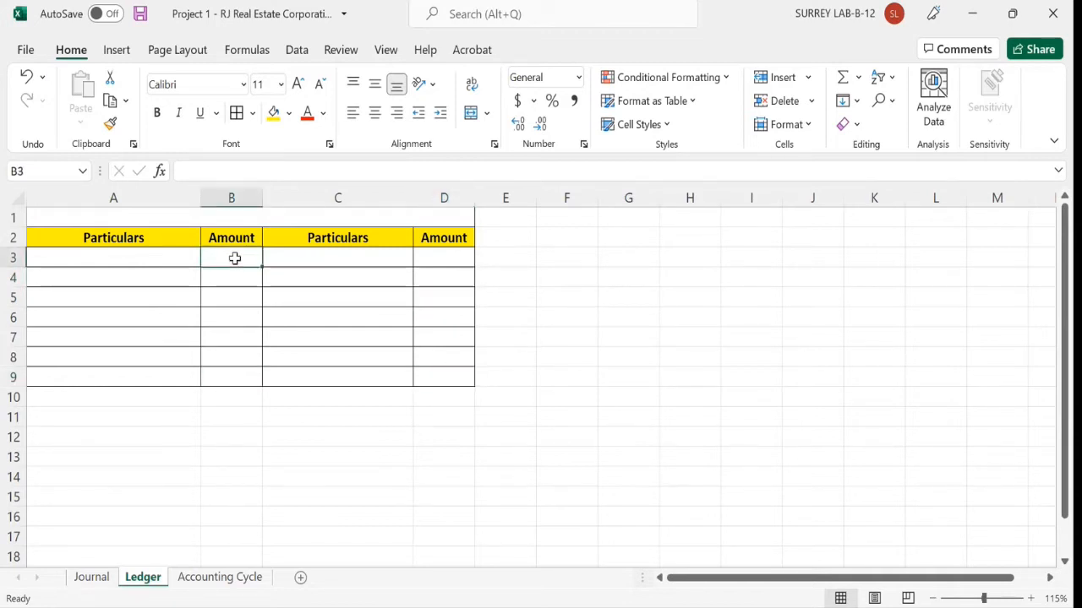
left_click_drag(234, 259, 230, 375)
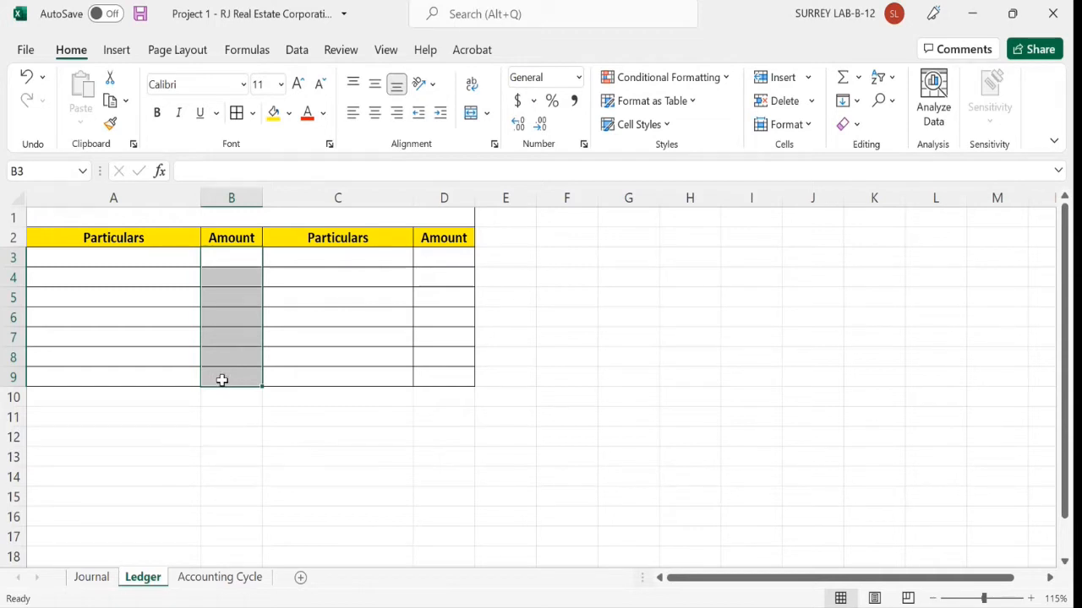
left_click(843, 82)
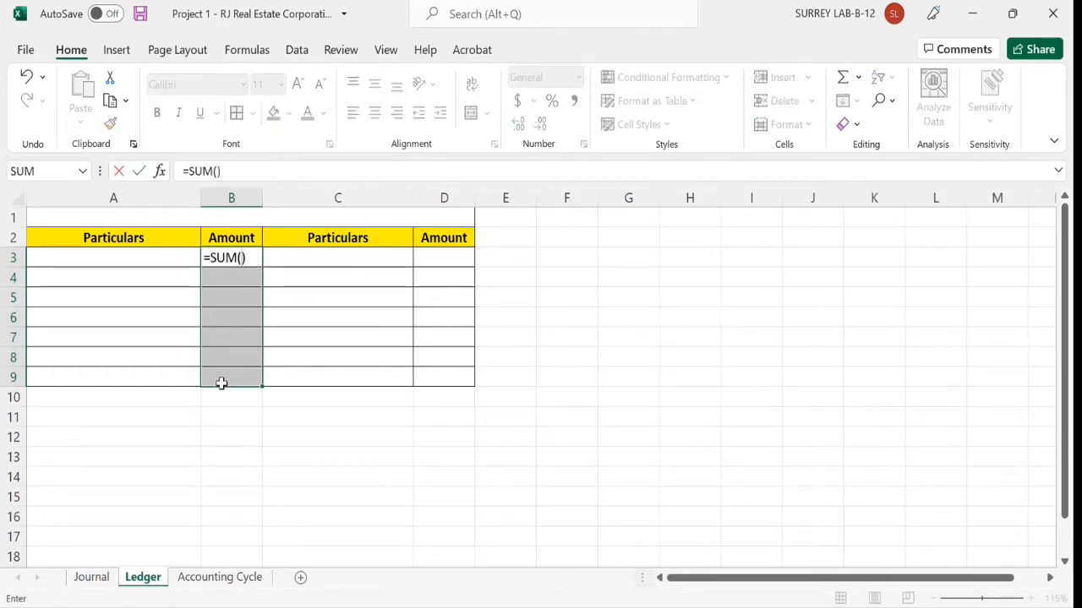
key("Escape")
left_click(243, 399)
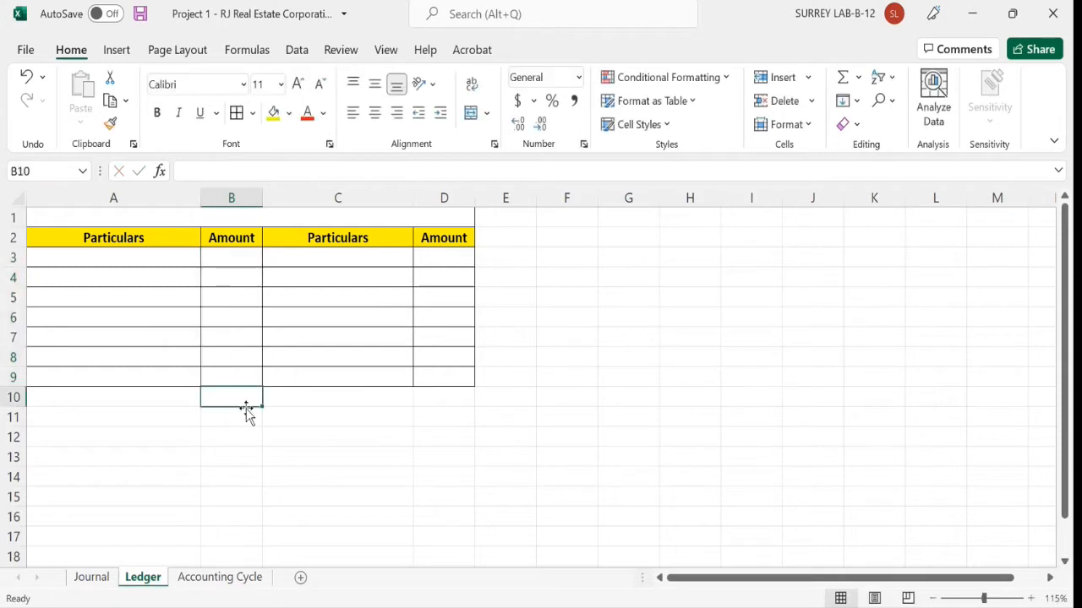
Enter sample amounts in the first entry row: 23 in B3 and 45 in D3.
left_click(245, 264)
type("23")
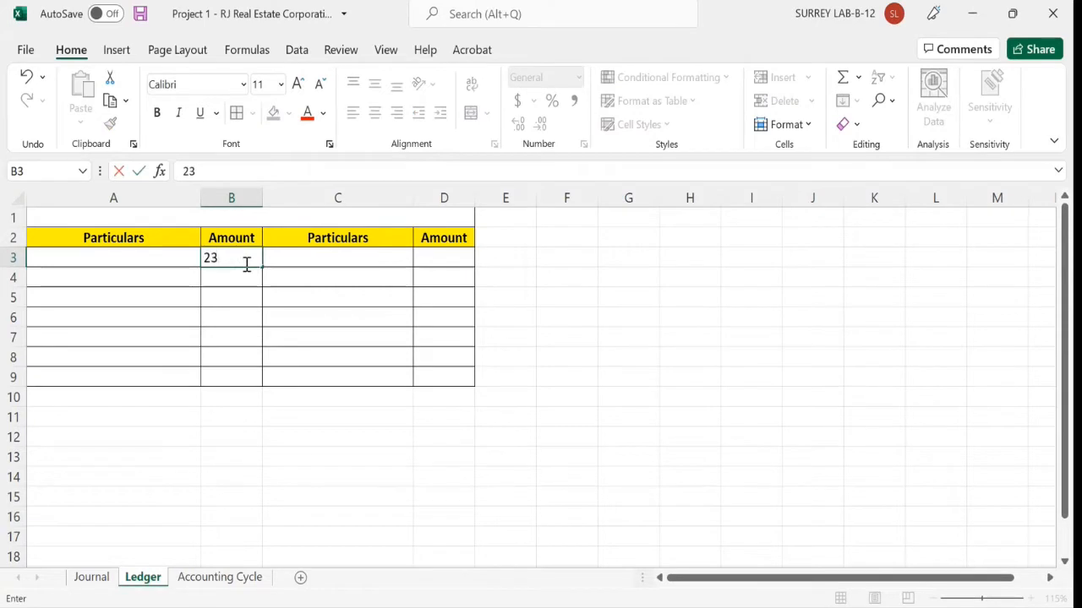
key("Return")
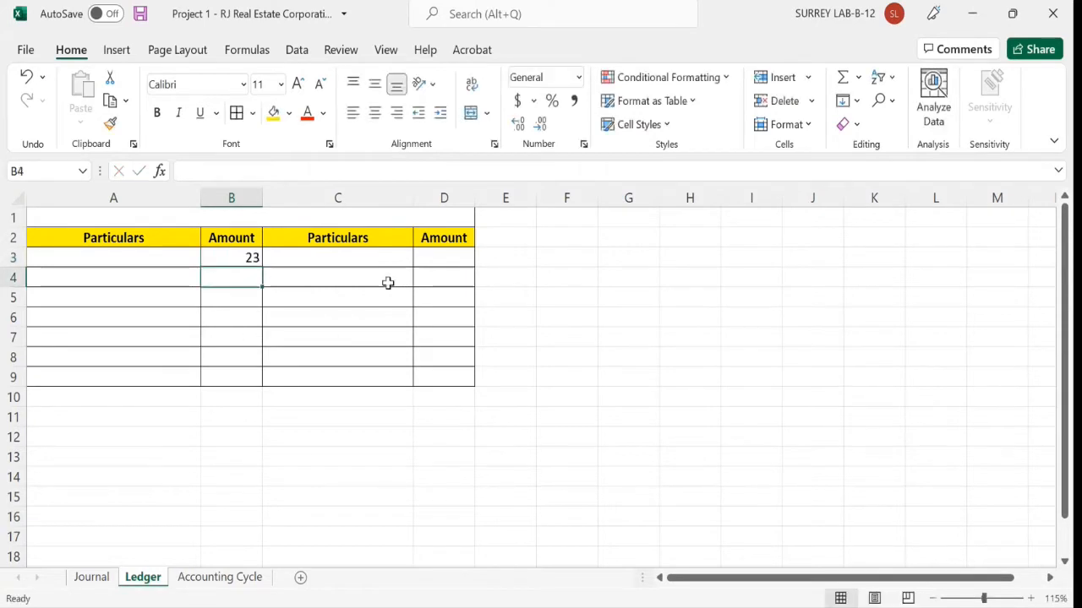
left_click(428, 274)
left_click(435, 258)
type("45")
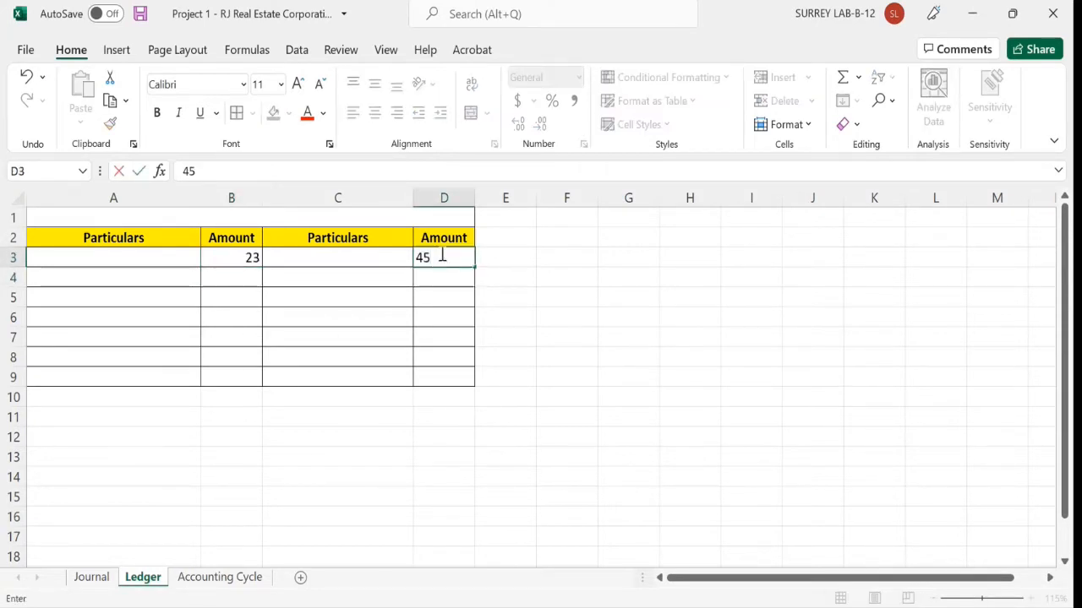
key("Return")
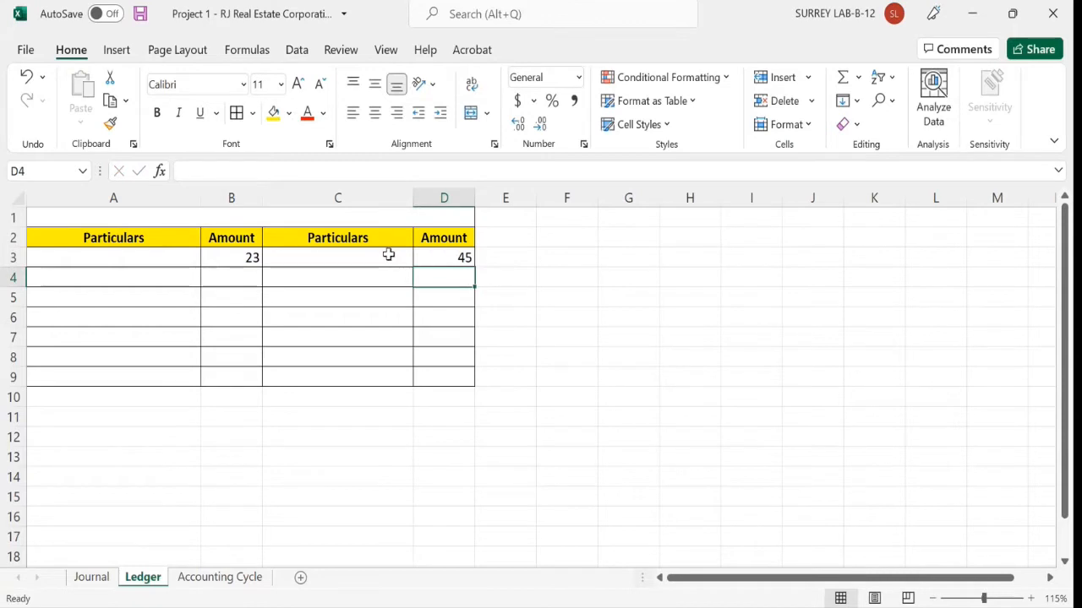
Total both Amount columns with AutoSum, placing the sums of B3:B8 and D3:D8 in B9 and D9.
left_click(241, 260)
left_click_drag(241, 260, 239, 375)
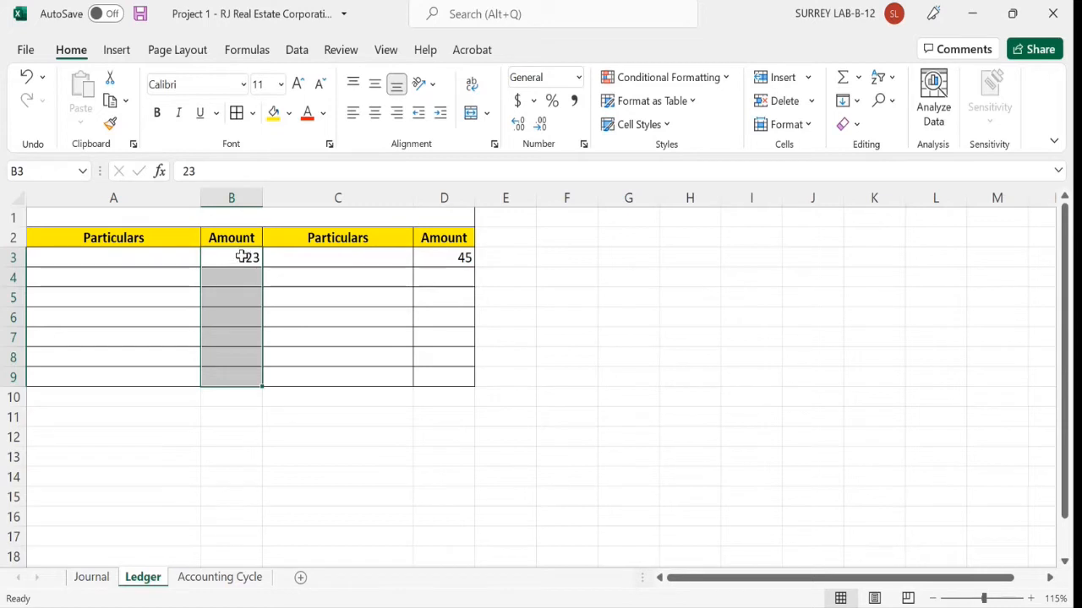
left_click(842, 77)
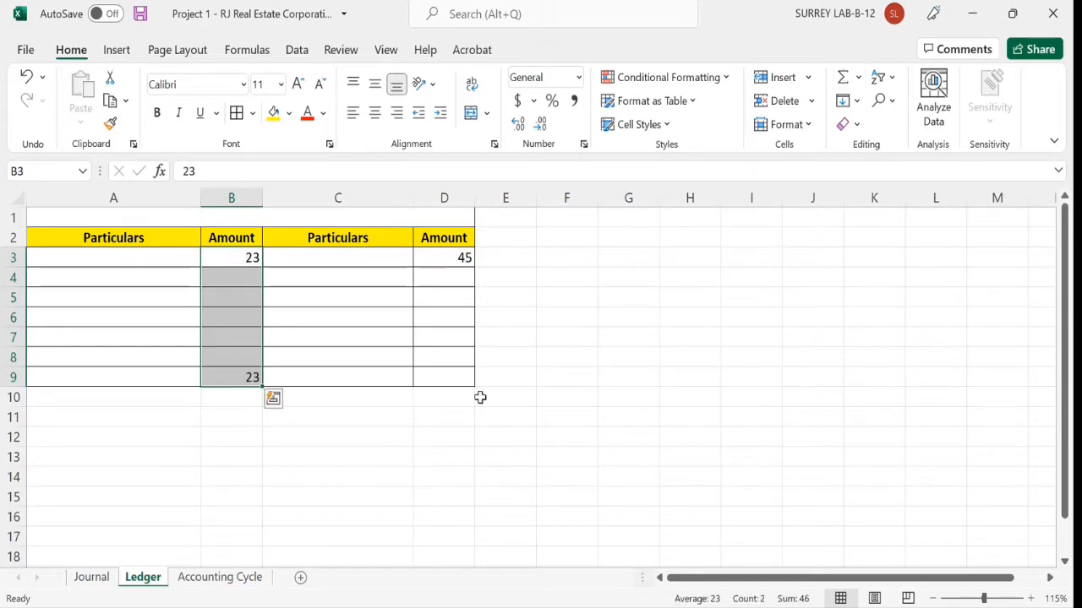
left_click(244, 377)
left_click_drag(438, 258, 450, 374)
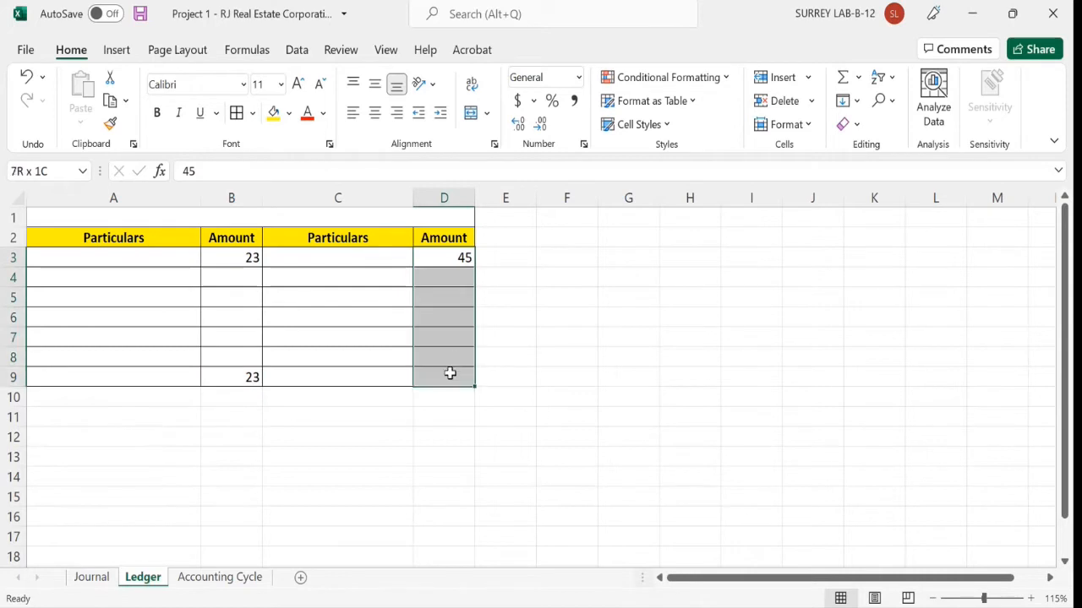
left_click(842, 77)
left_click_drag(642, 399, 642, 417)
Label the sums in row 9 by entering Total in A9 and C9.
left_click(131, 375)
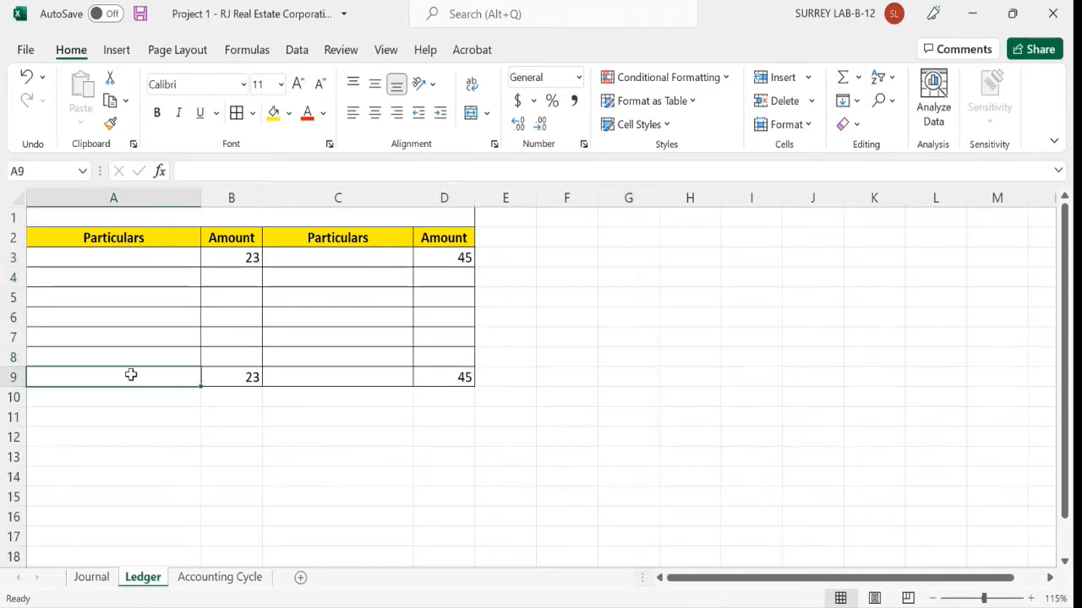
type("Total")
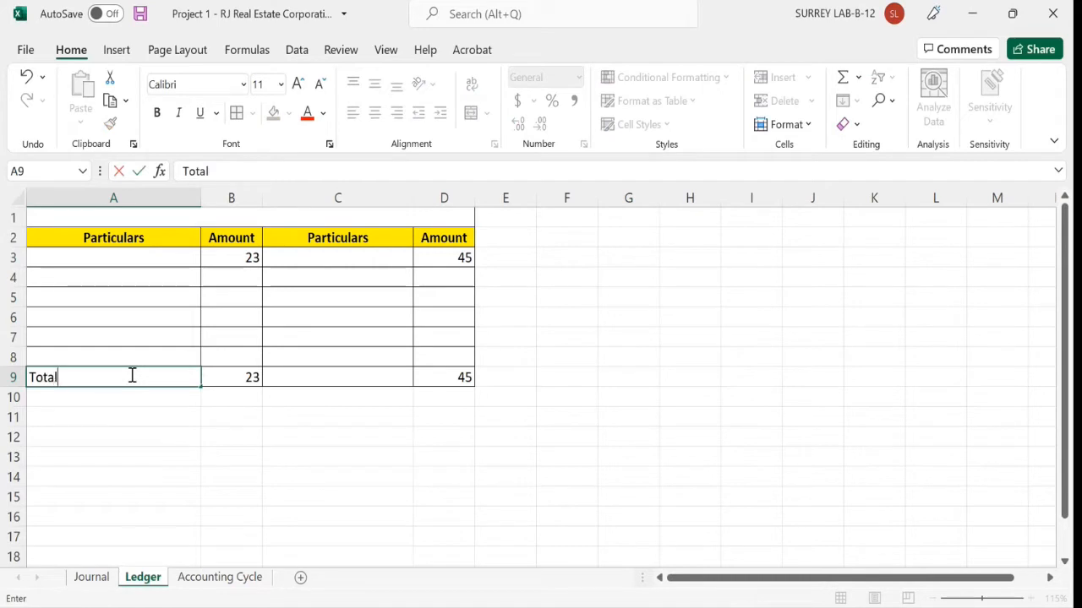
key("Tab")
key("Tab")
type("Tota")
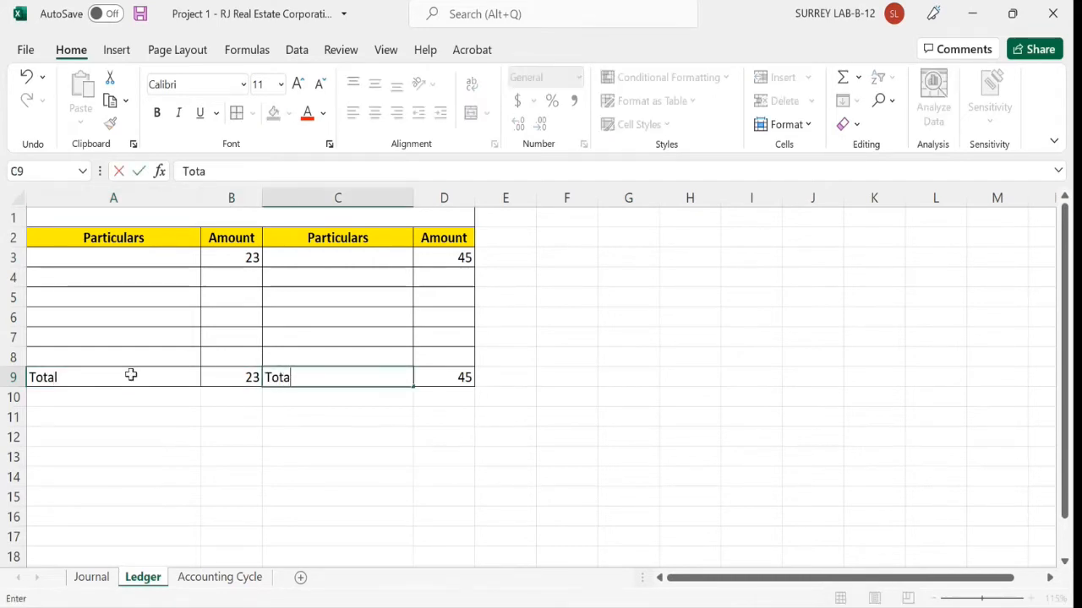
key("Return")
Center the Total labels in A9 and C9.
left_click(131, 377)
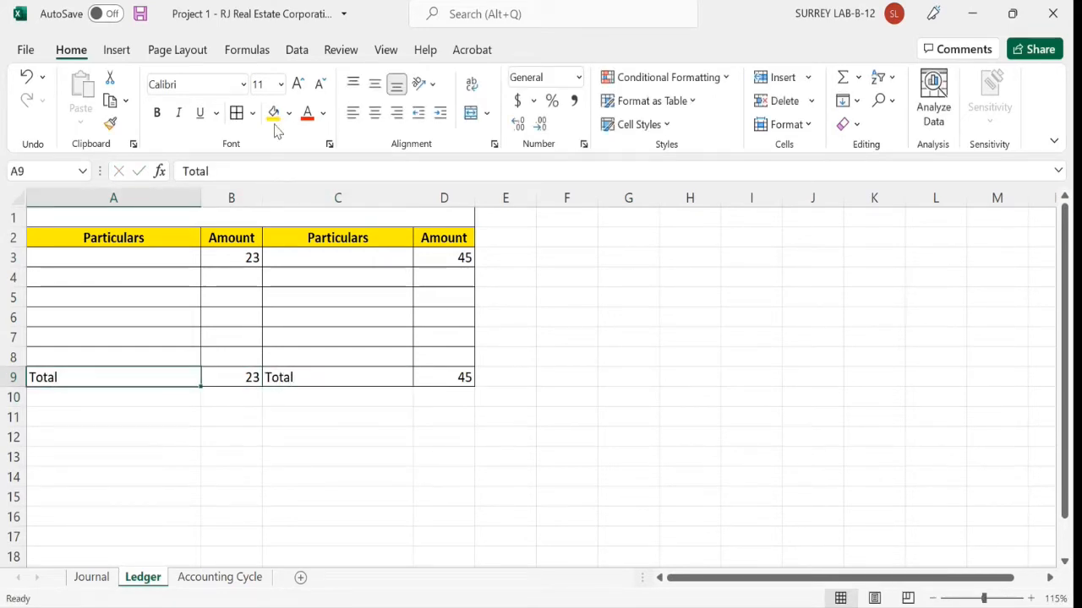
left_click(375, 115)
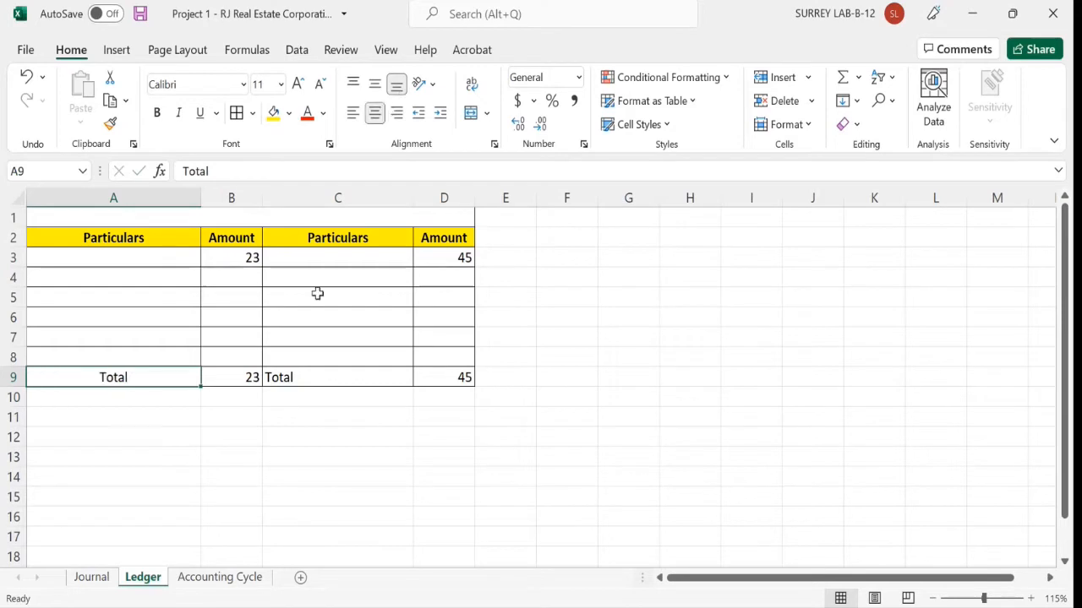
left_click(297, 379)
left_click(375, 113)
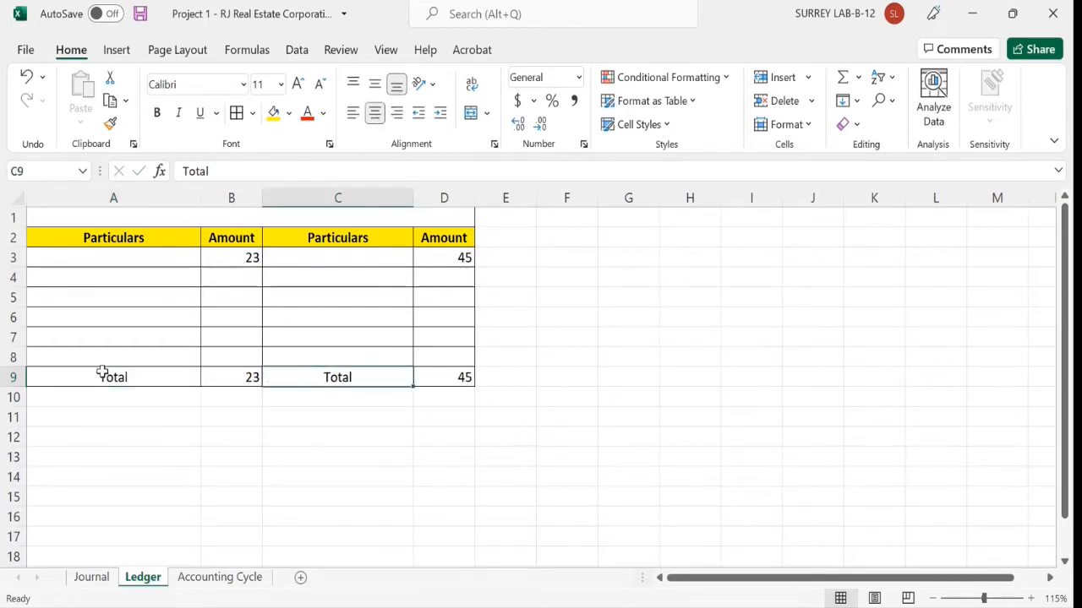
Make the Total row in A9:D9 bold.
left_click_drag(104, 374, 442, 375)
key("ctrl+b")
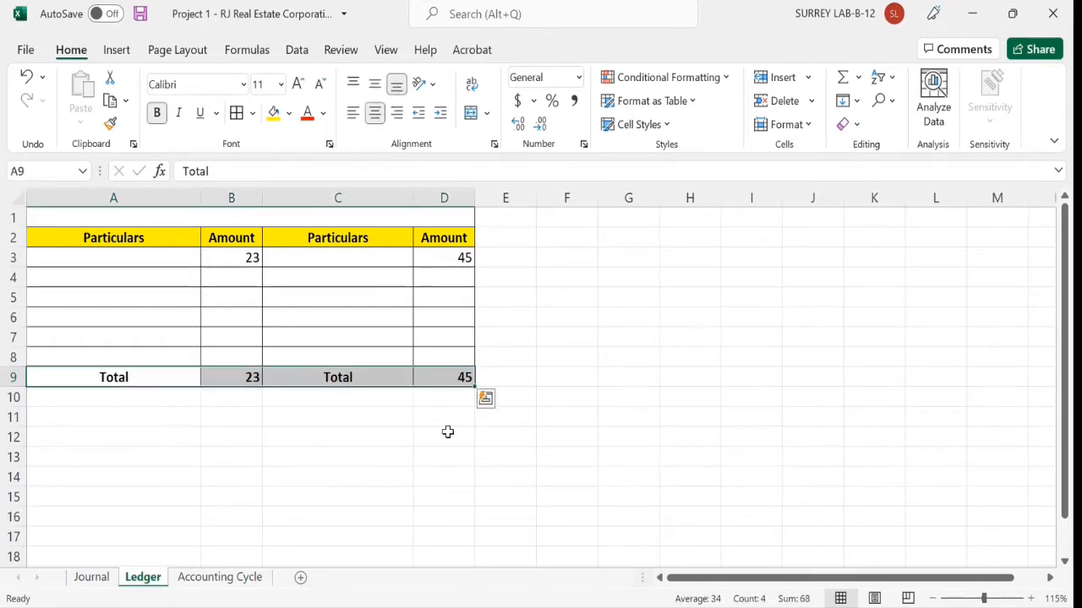
left_click(439, 452)
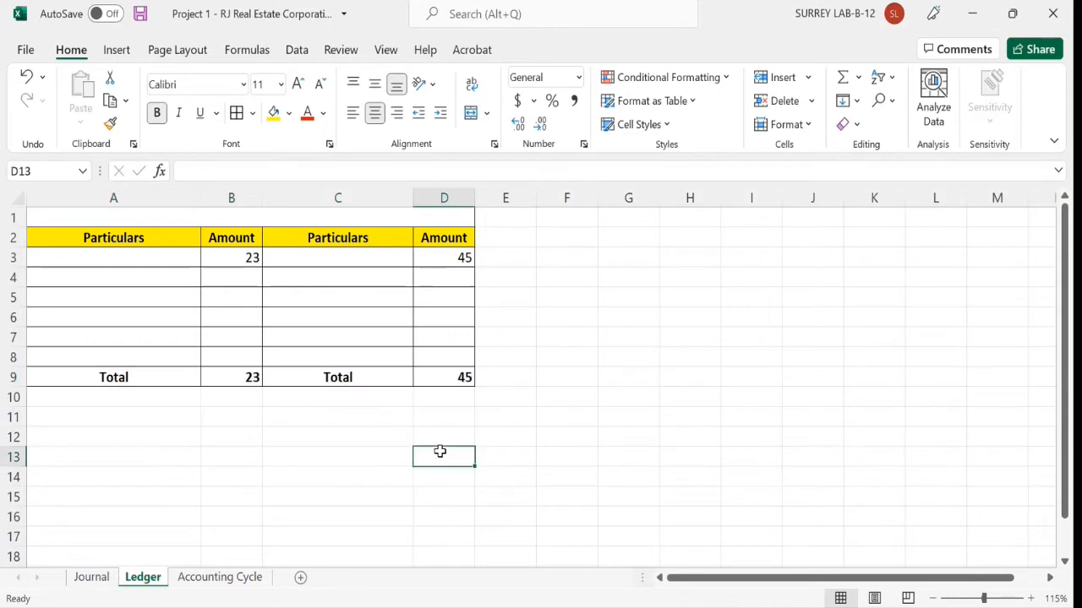
Clear the sample amounts from B3 and D3.
left_click(234, 257)
key("Delete")
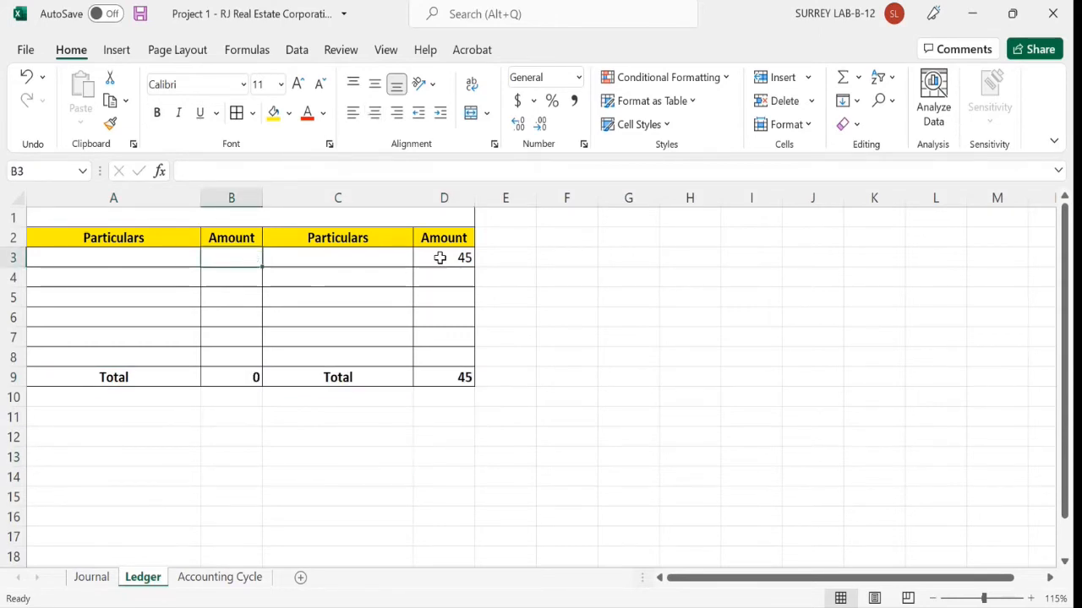
left_click(439, 256)
key("Delete")
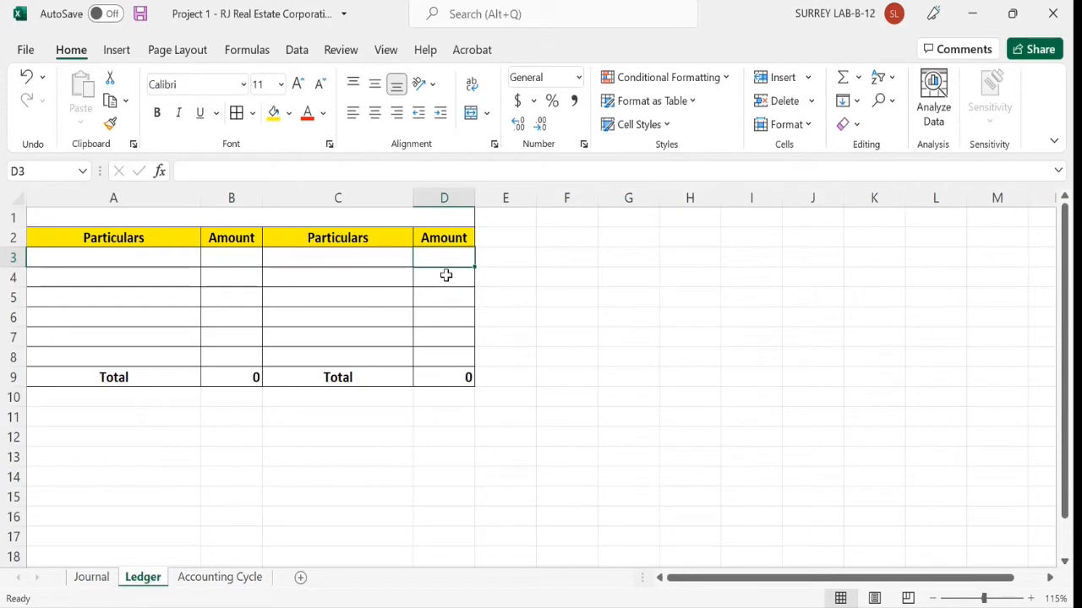
Enter sample amounts 100, 200 and 300 in B3, B4 and B5 of the first Amount column.
left_click(235, 260)
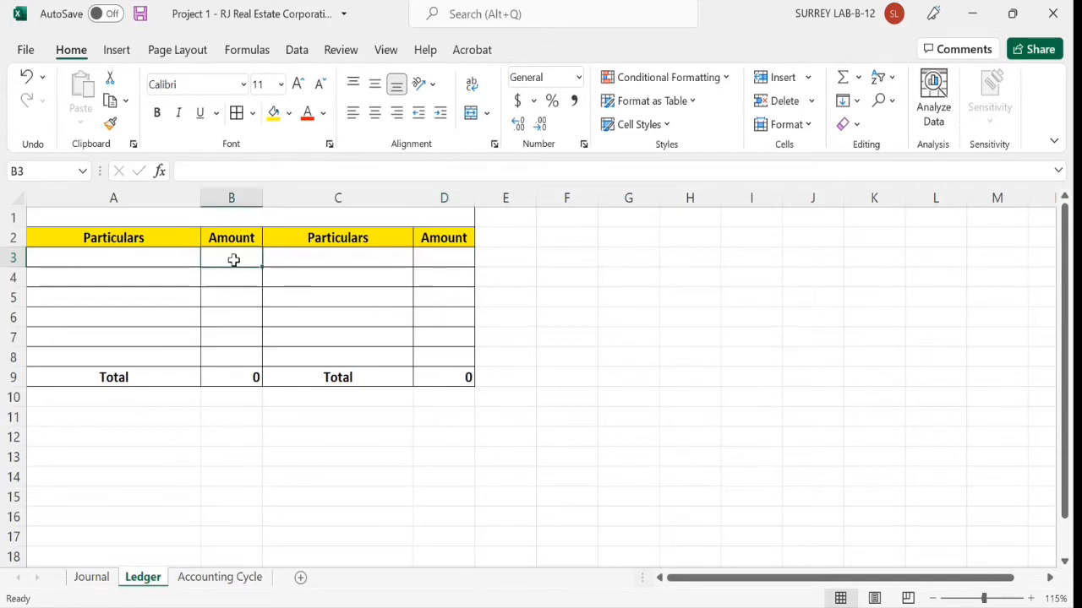
type("100")
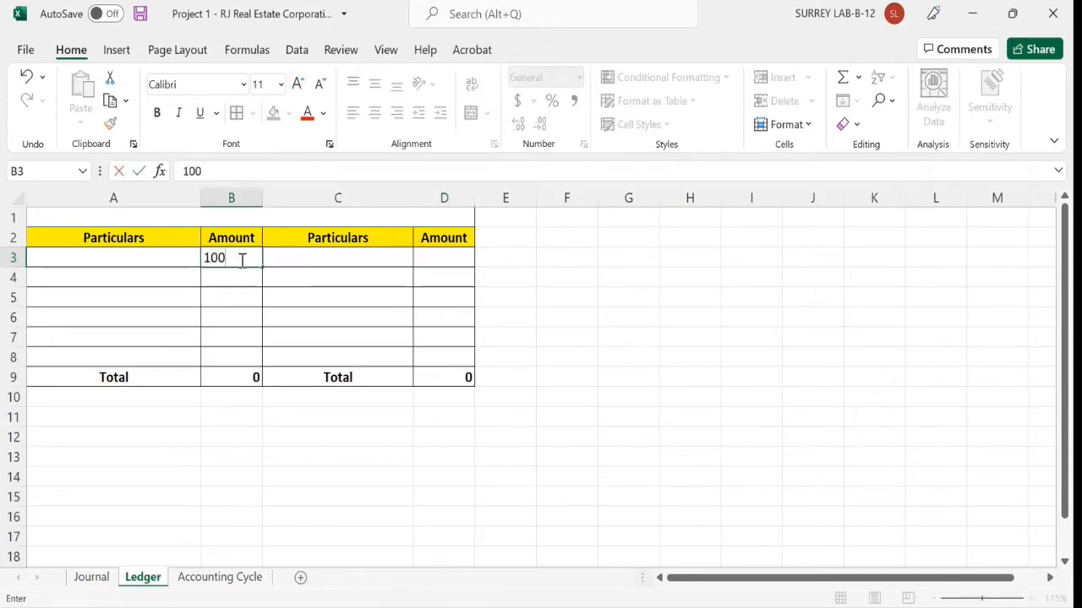
key("Return")
type("200")
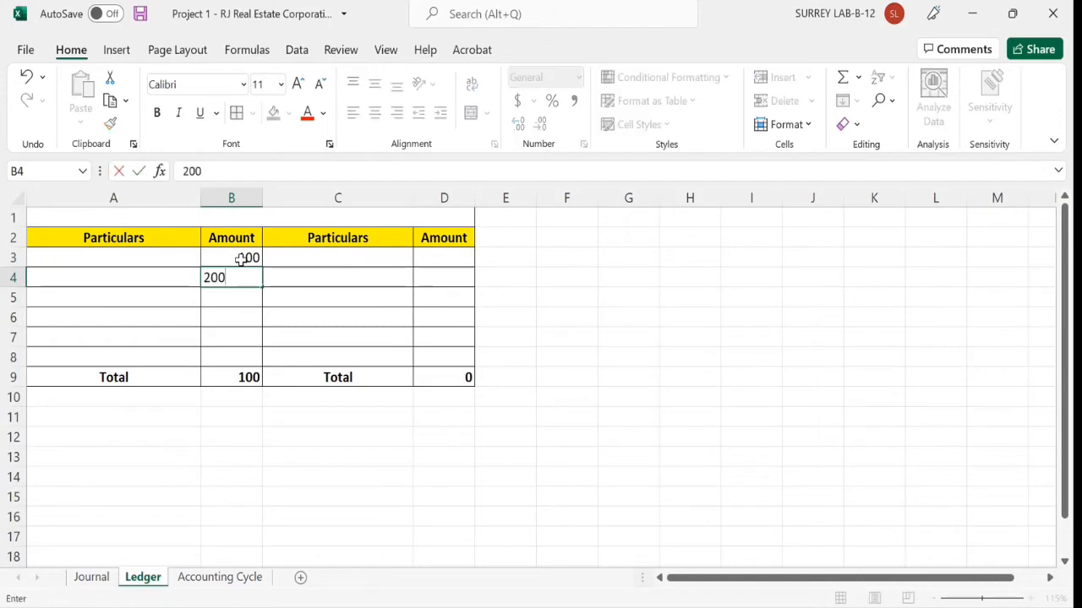
key("Return")
type("300")
key("Return")
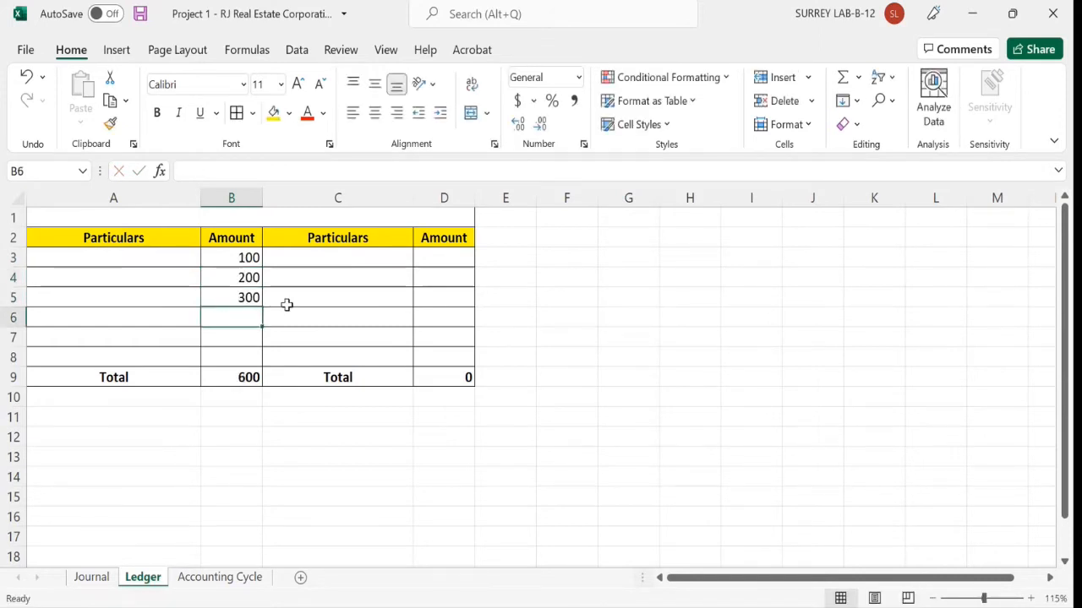
Enter the sample amount 450 in D3 of the second Amount column.
left_click(456, 261)
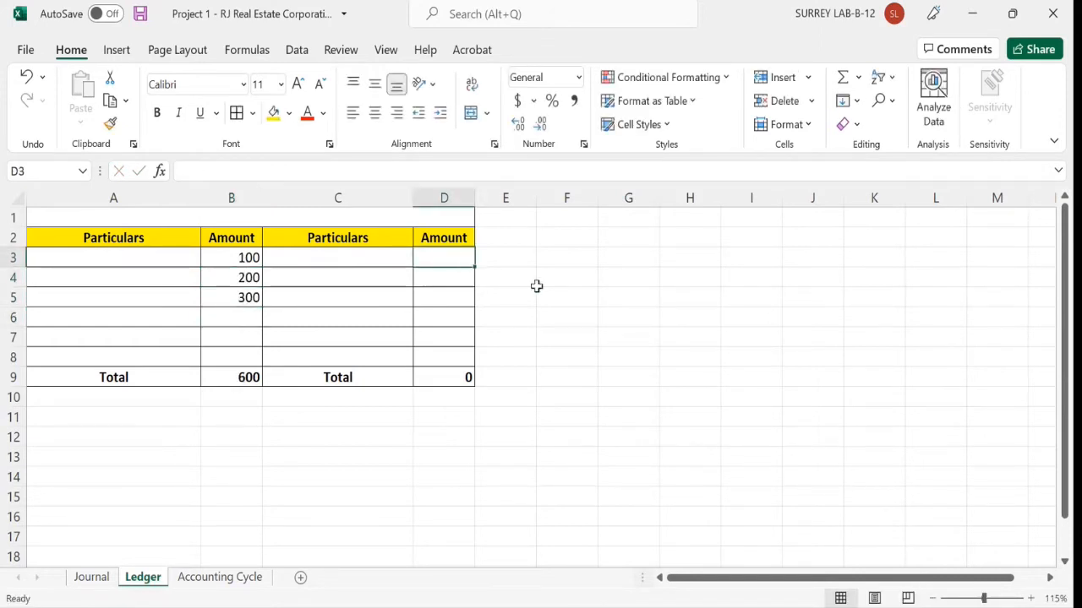
type("45")
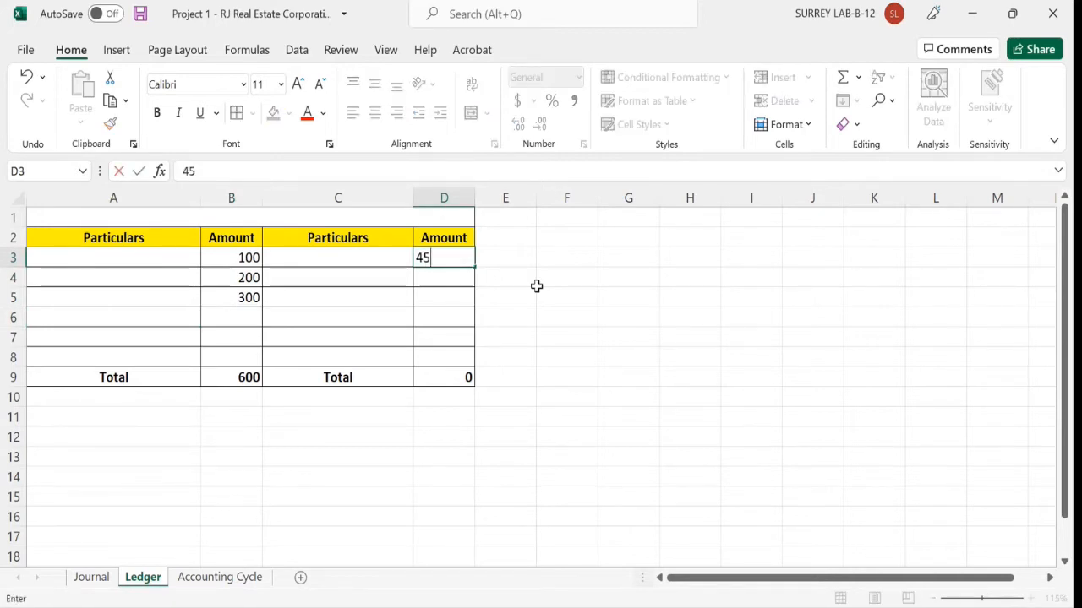
type("0")
key("Return")
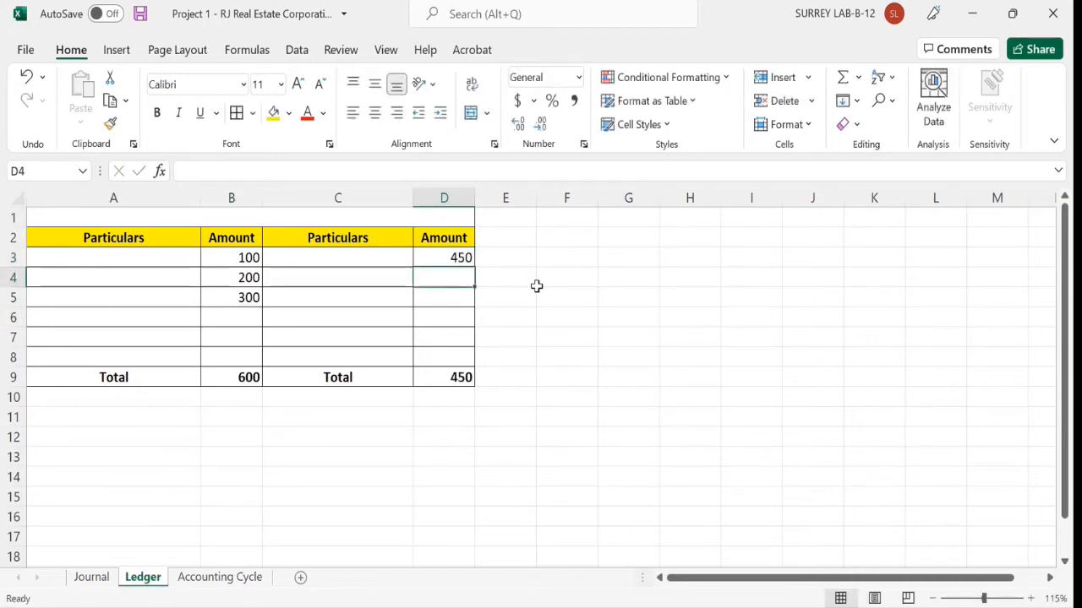
left_click(454, 382)
left_click(458, 431)
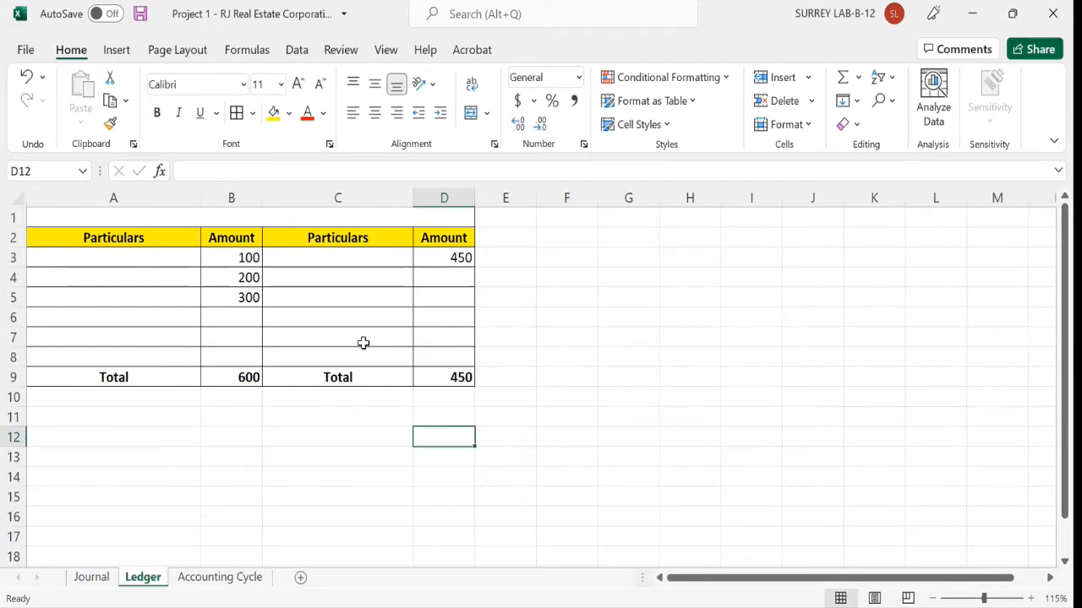
Fill the first Particulars column with Poket money - sister in A3, from papa in A4 and from mon in A5.
left_click(135, 259)
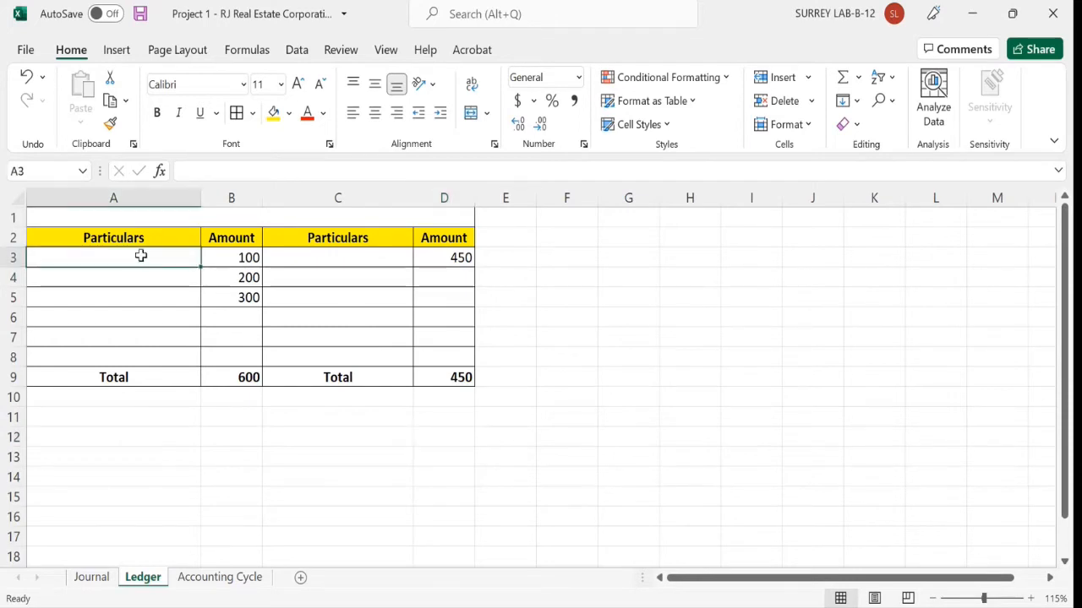
type("Poe")
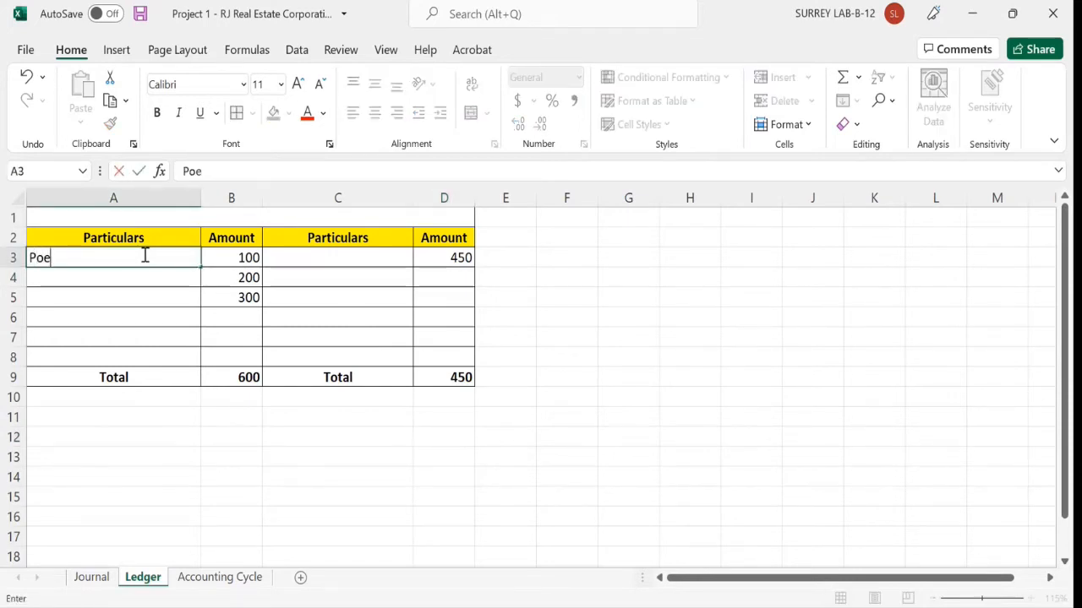
type("c")
key("BackSpace")
key("BackSpace")
type("ket money - sist")
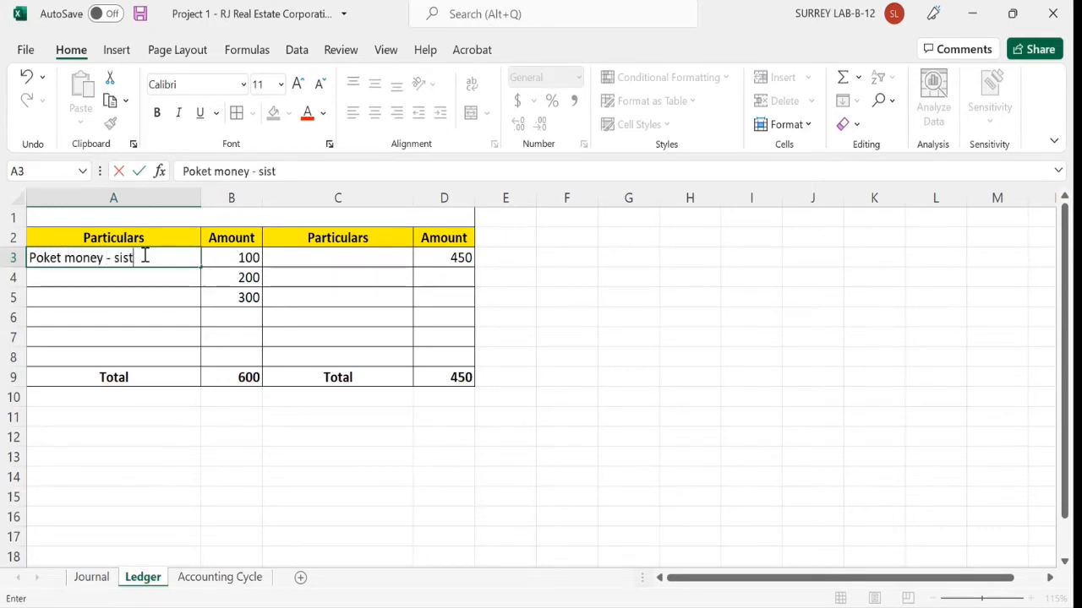
type("er")
key("Return")
type("f")
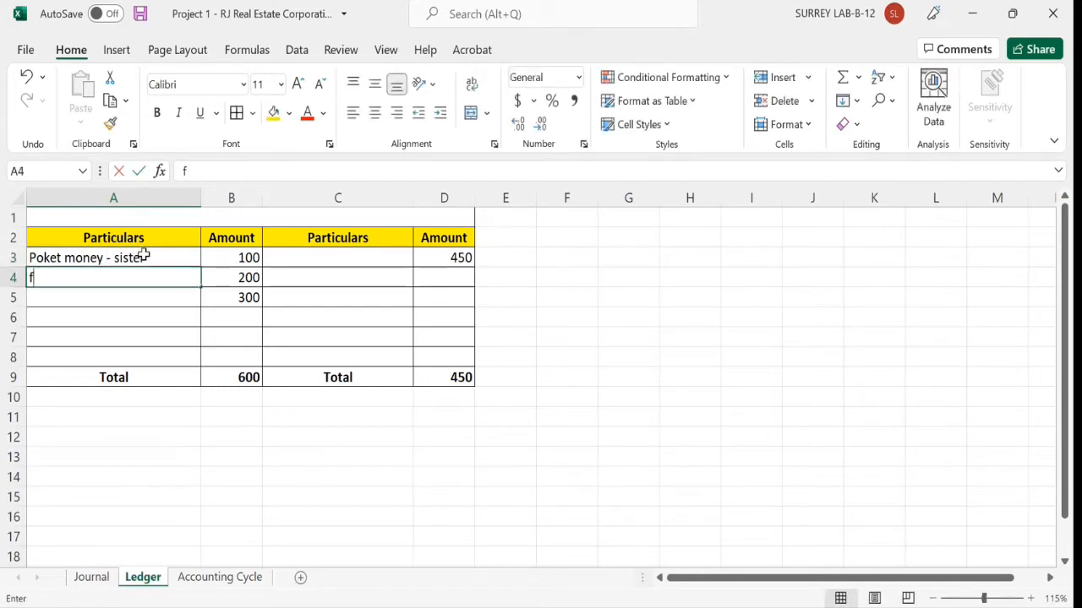
type("rom papa")
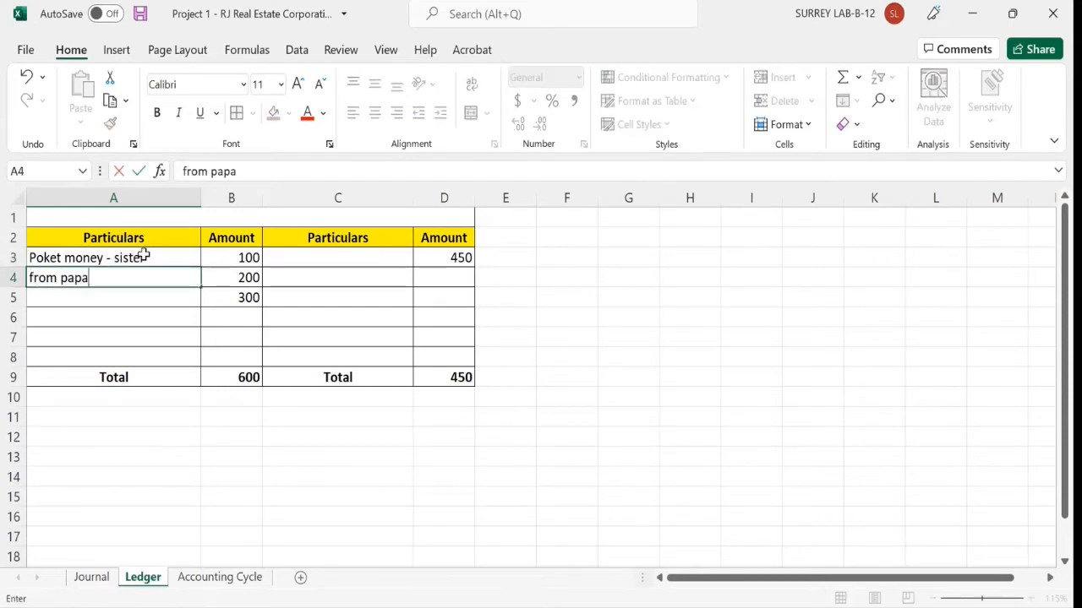
key("Return")
type("from ")
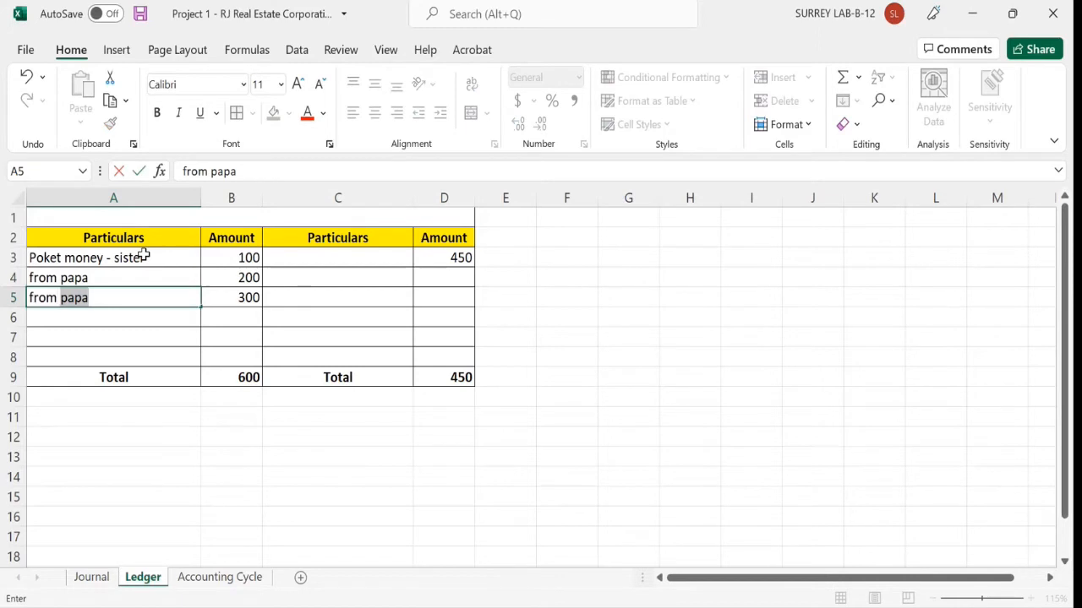
type("mon")
key("Return")
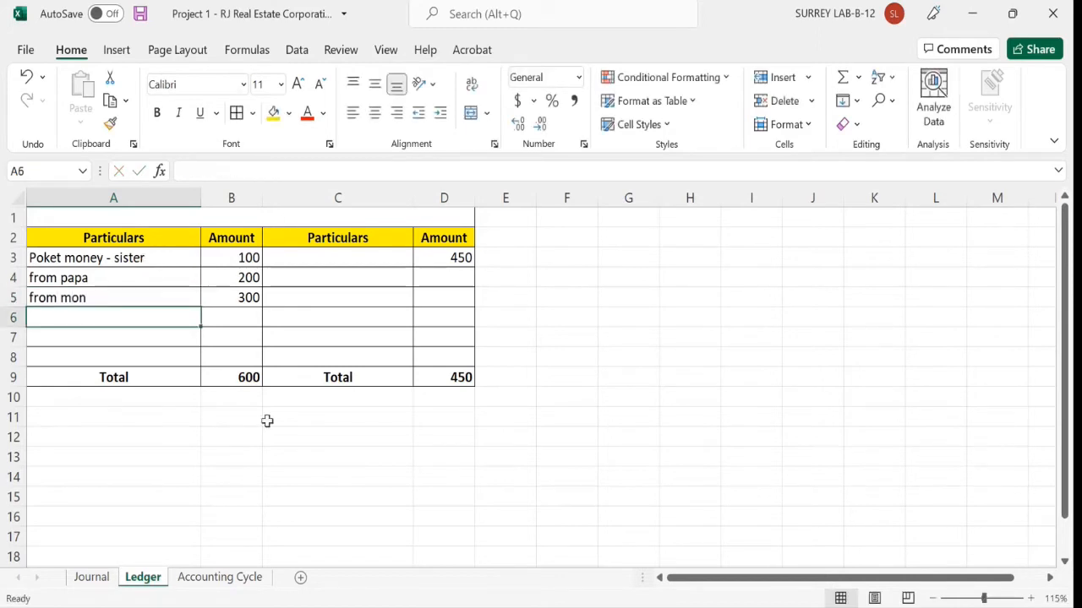
left_click(242, 394)
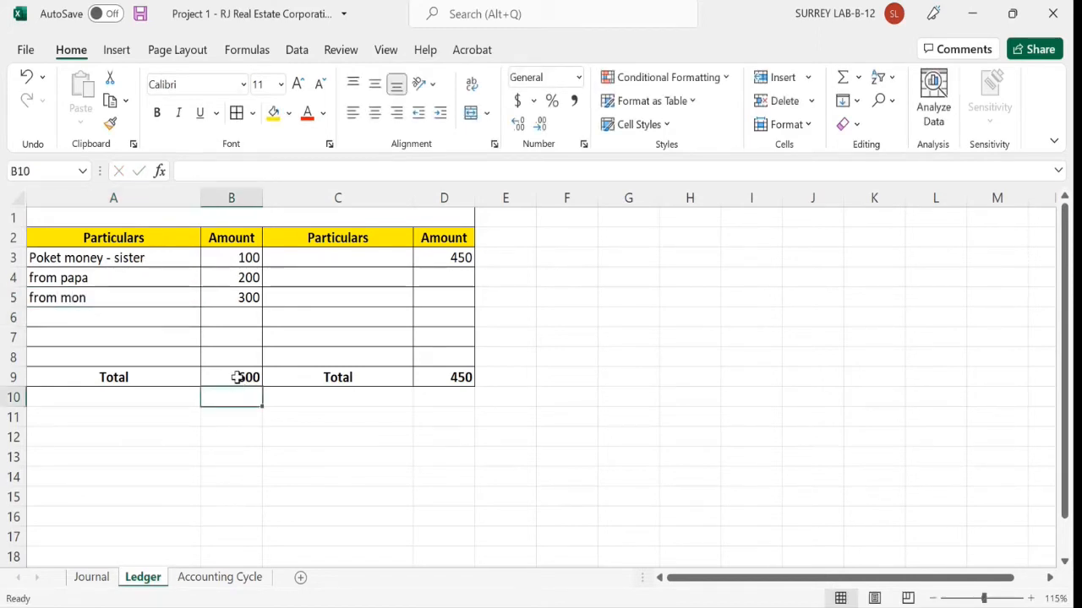
Enter Spedning in C3 as the particular for the second side's amount.
left_click(365, 262)
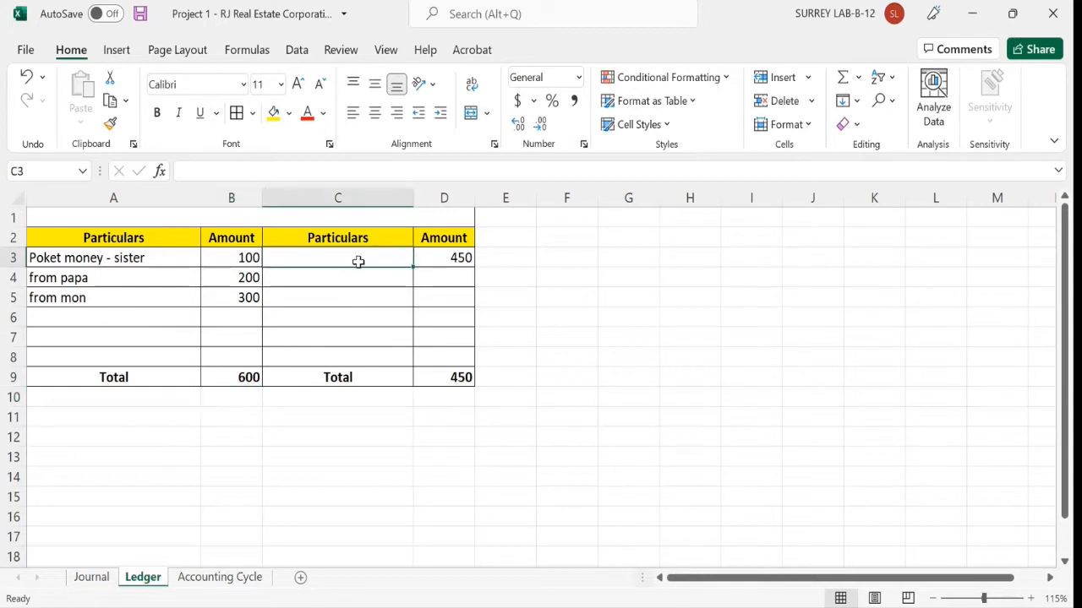
type("Spe")
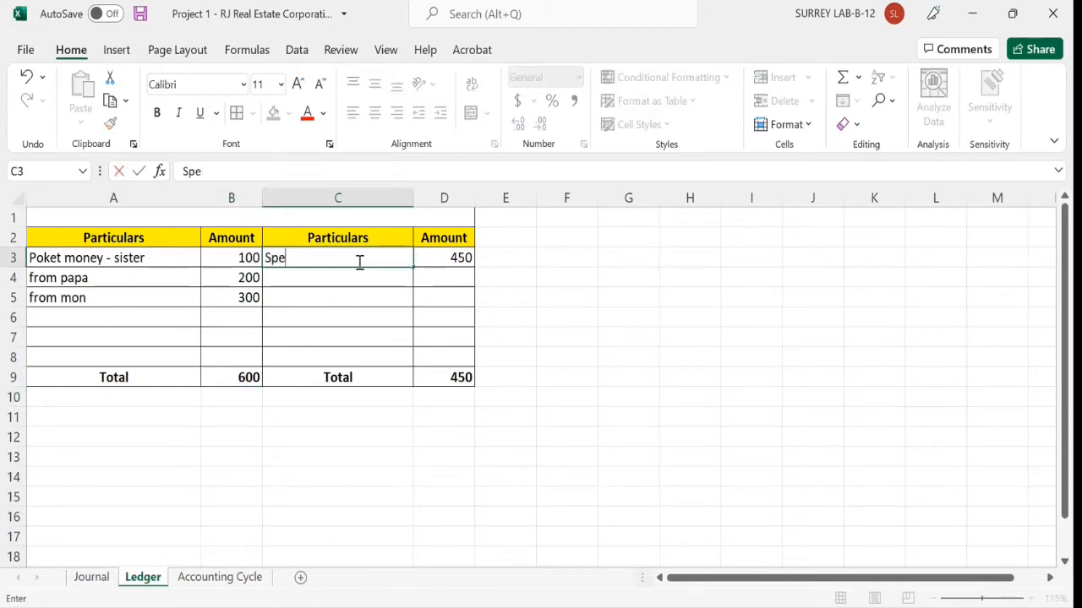
type("dning")
key("Return")
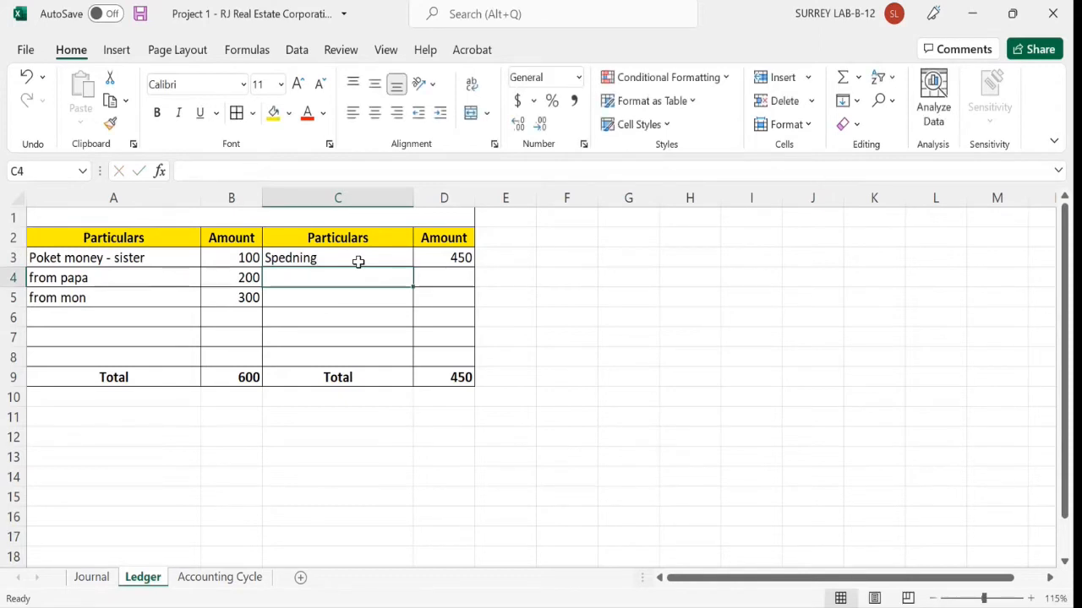
Enter 150 in D8 as the balancing amount so that both column totals match.
left_click(454, 360)
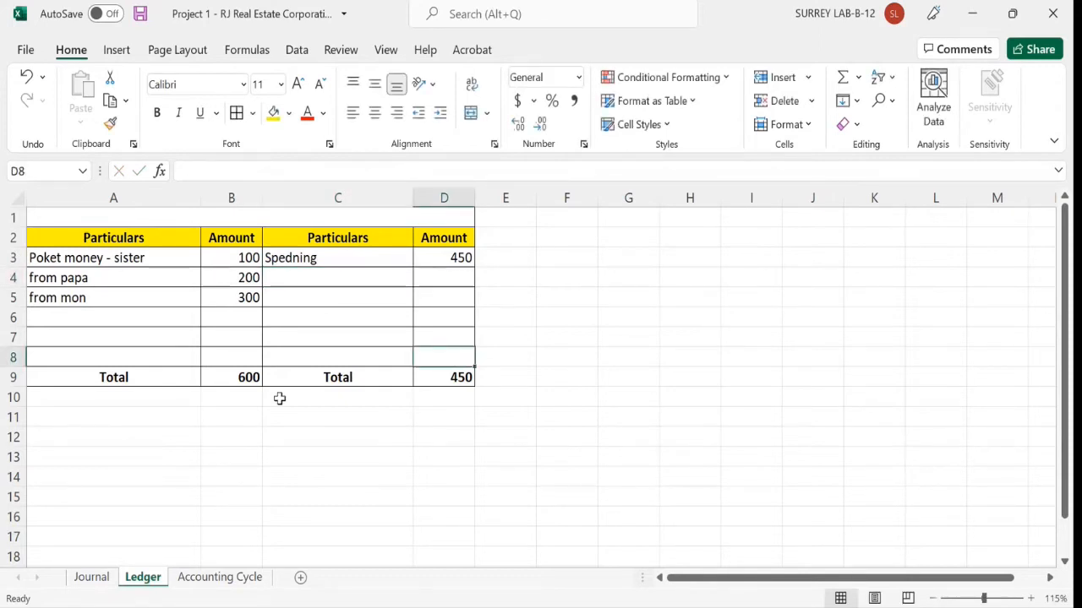
left_click(245, 378)
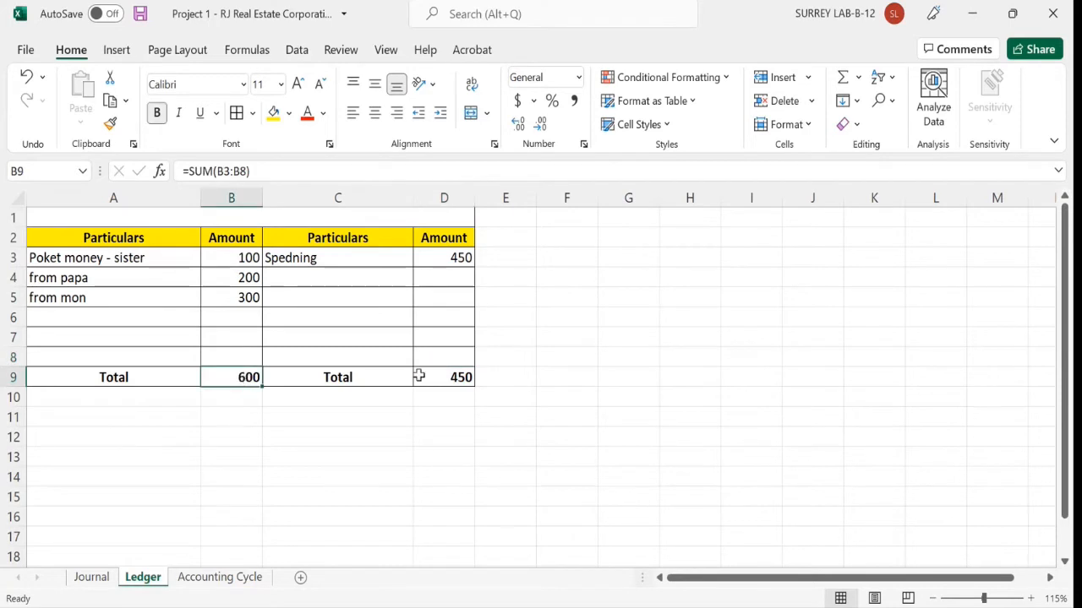
left_click(455, 377)
left_click(453, 361)
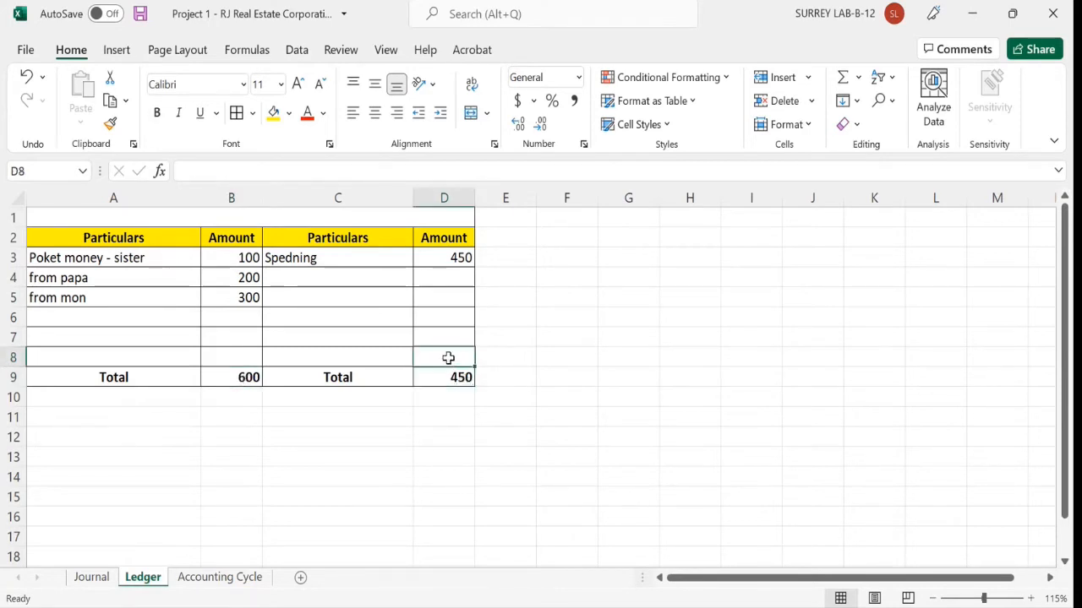
type("150")
key("Return")
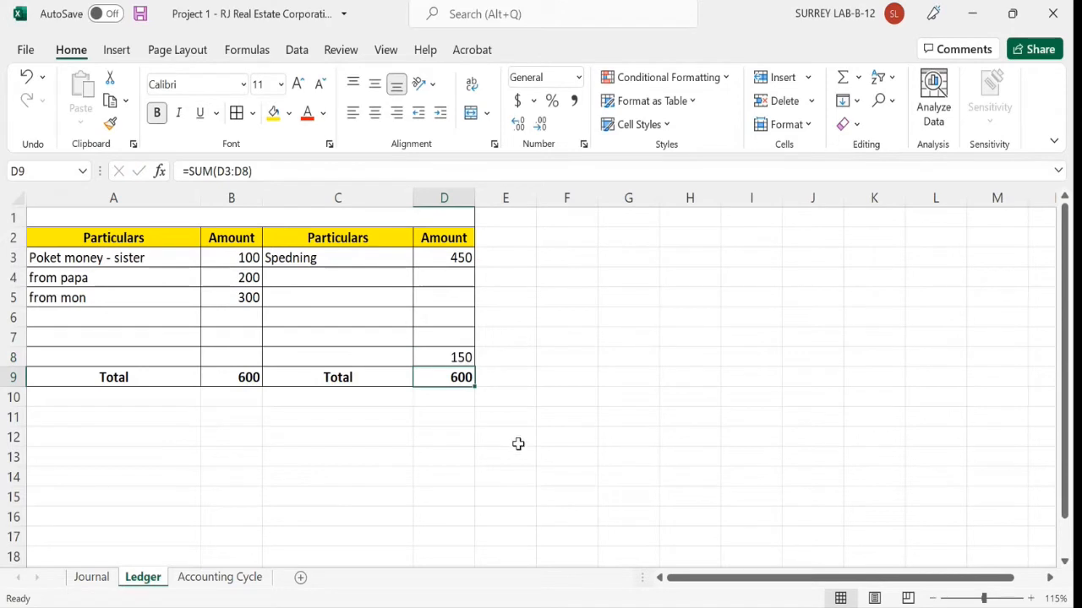
Change the Spedning amount in D3 to 500.
left_click(457, 257)
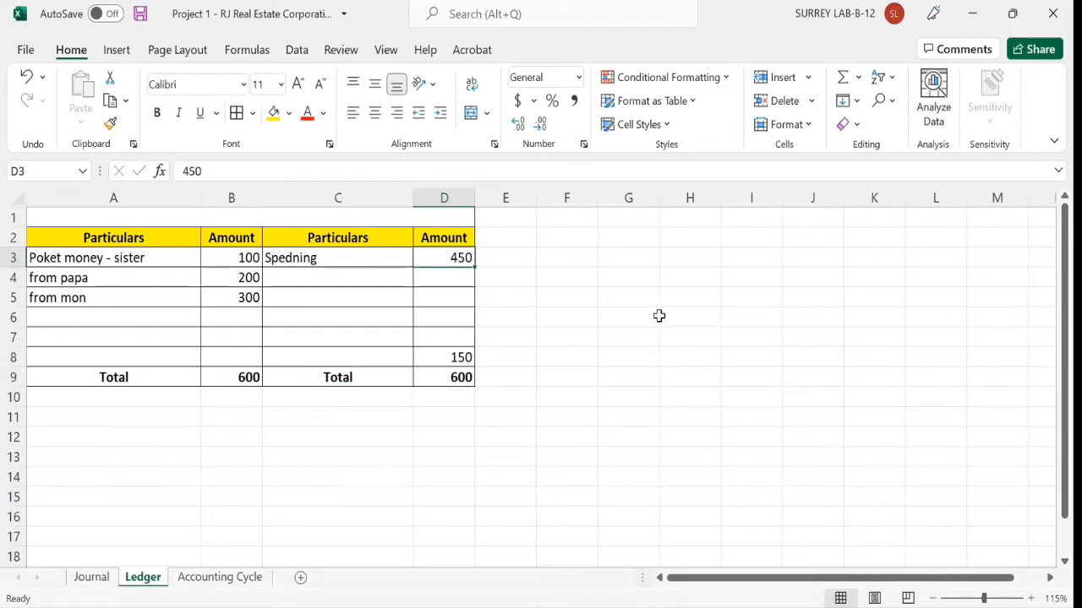
type("500")
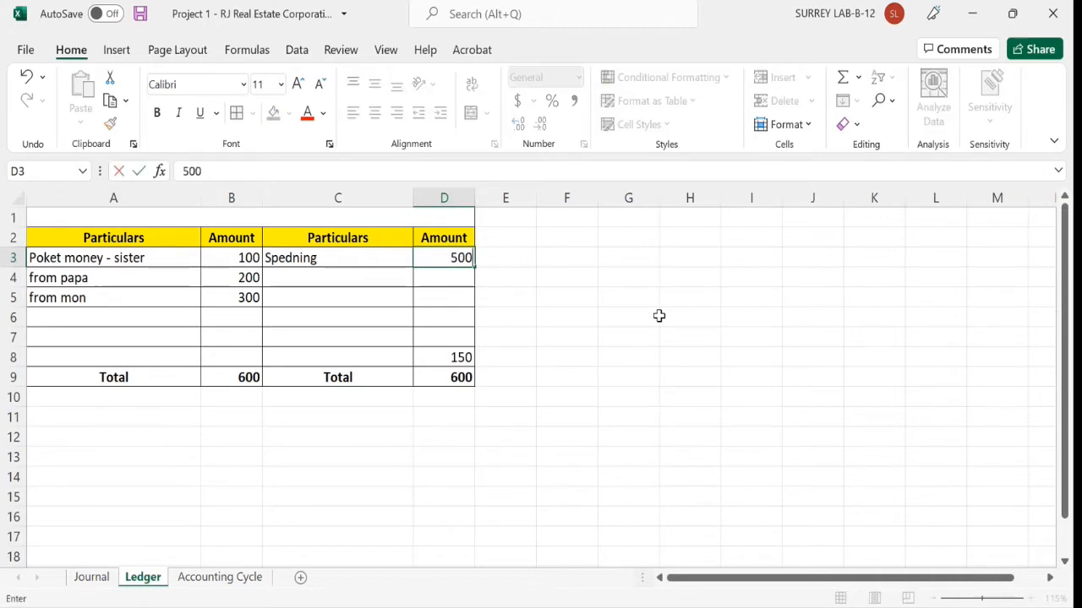
key("Return")
left_click(468, 381)
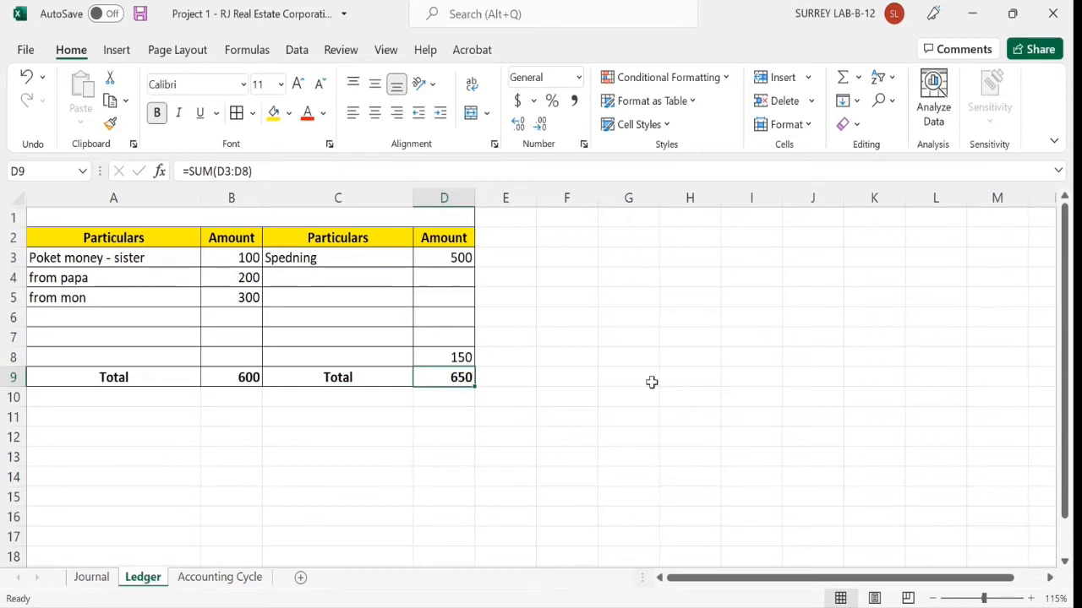
Clear the balancing amount in D8 and enter 100 instead.
left_click(456, 358)
key("Delete")
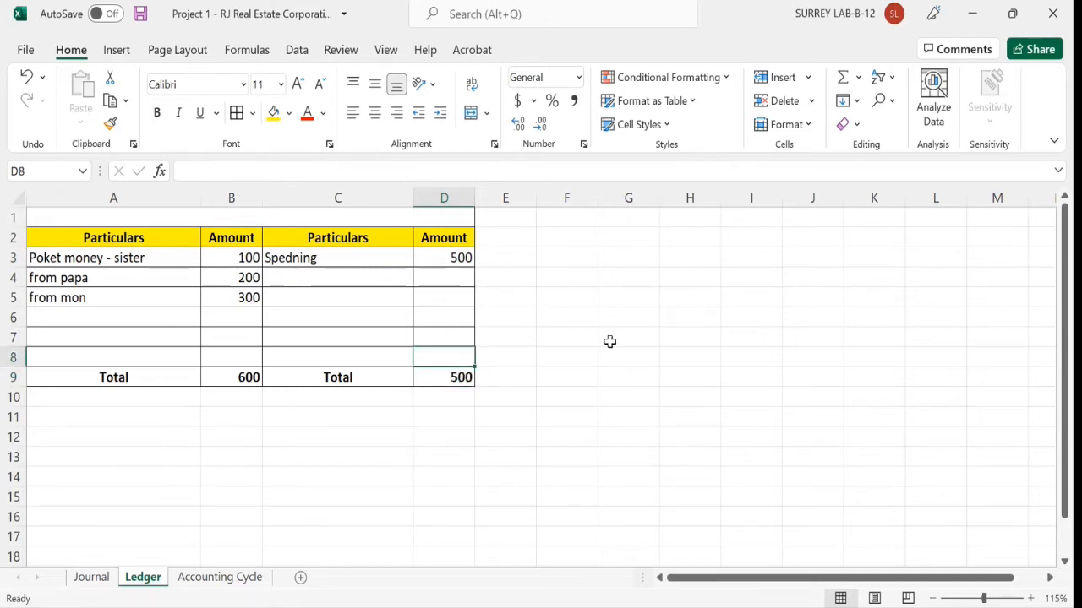
type("100")
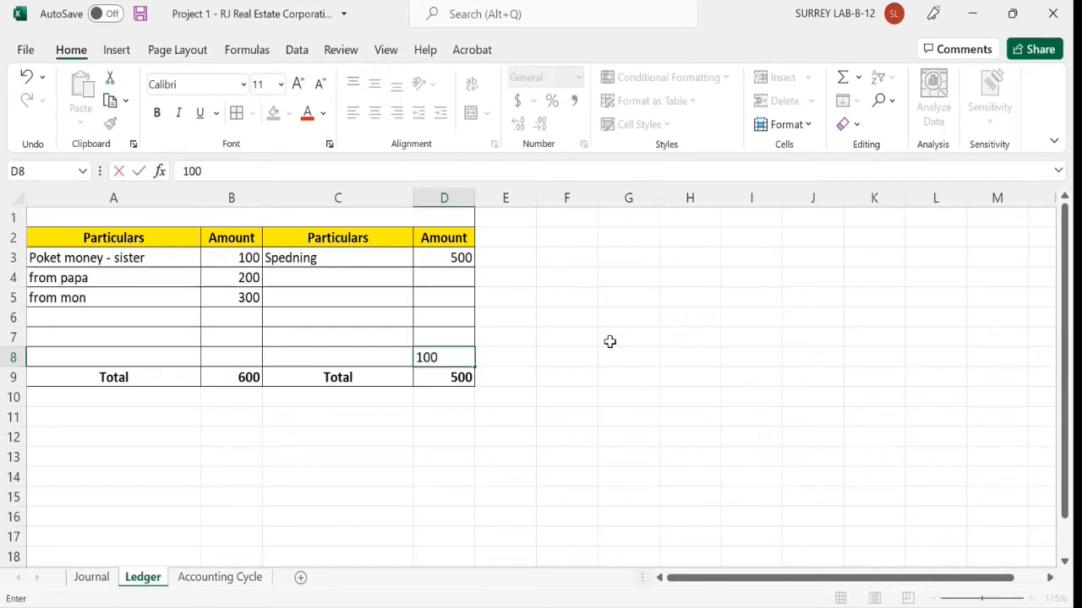
key("Return")
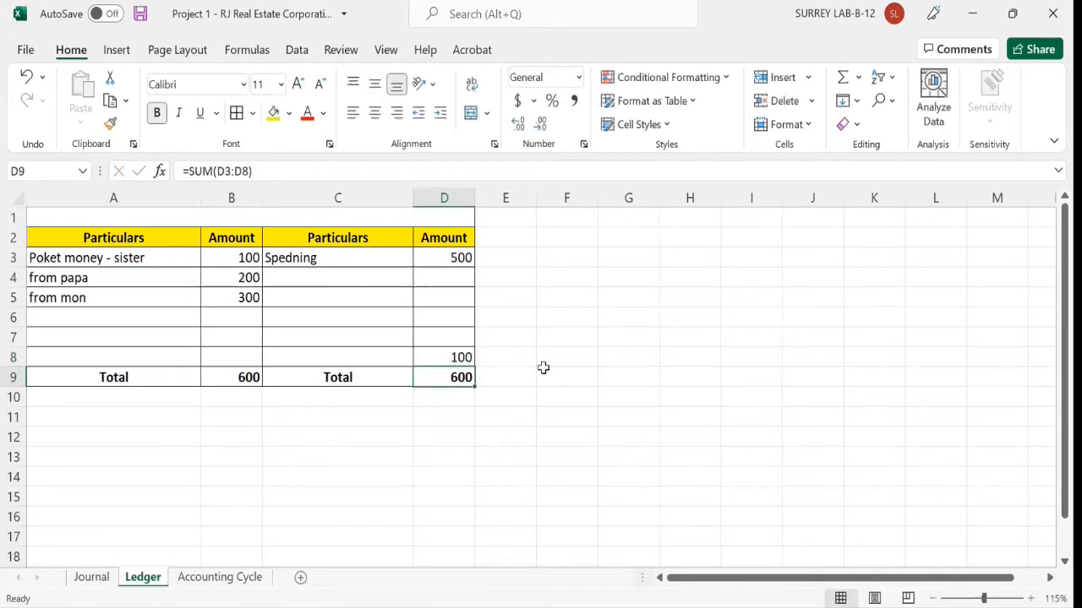
Replace the balancing amount in D8 with the formula =SUM(B3:B8)-SUM(D3:D7).
left_click(456, 360)
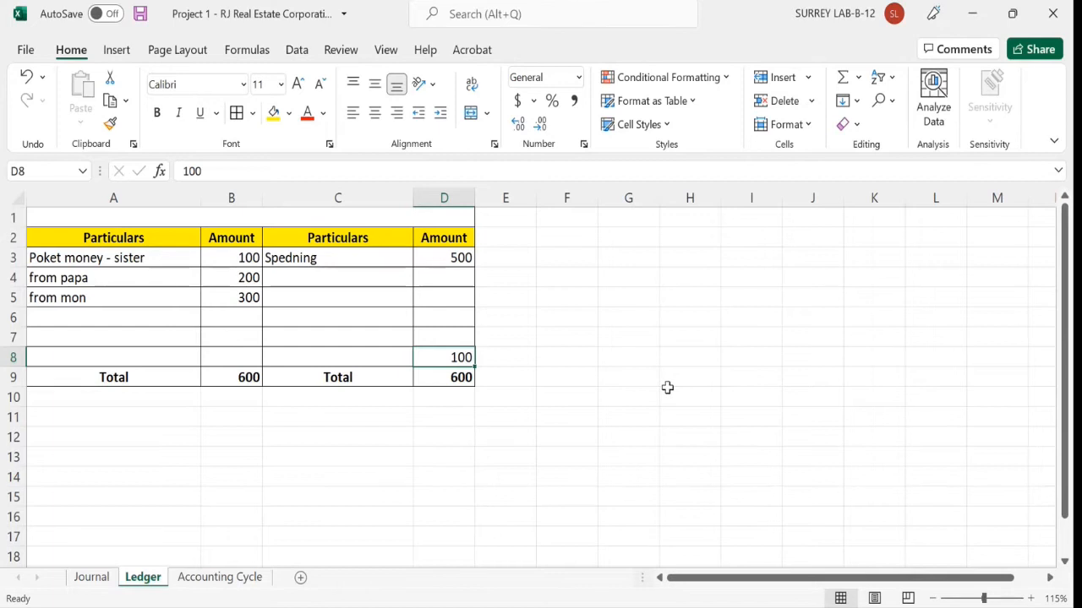
type("=")
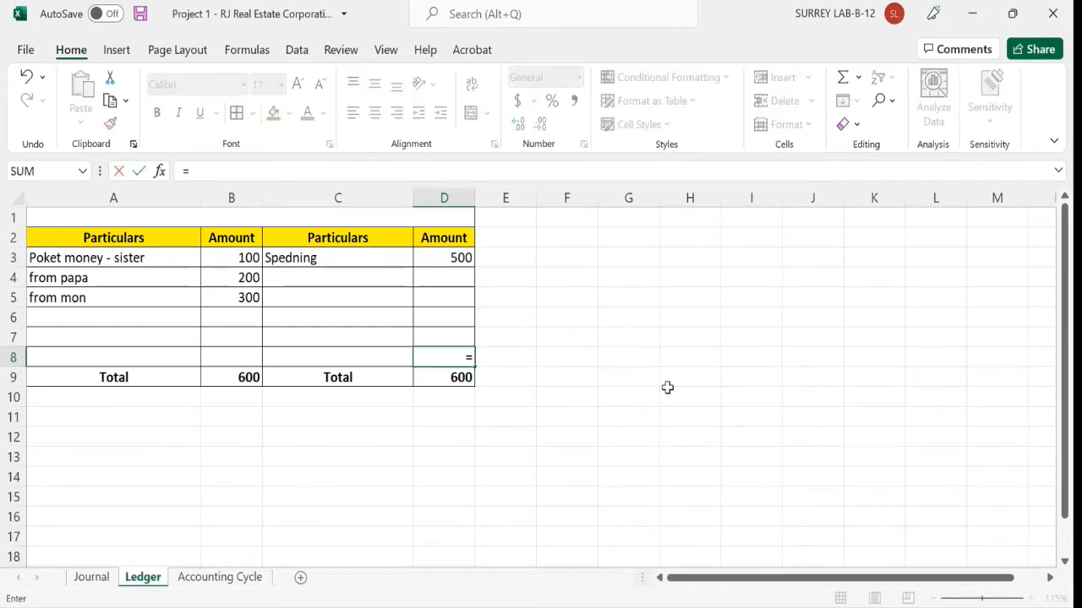
type("sum(")
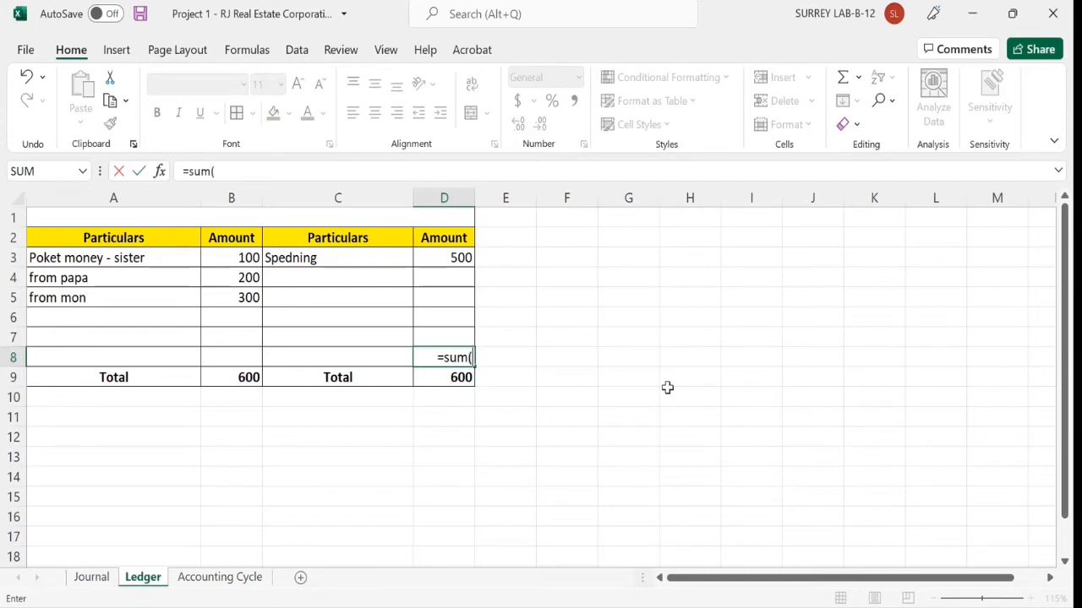
left_click_drag(238, 258, 249, 355)
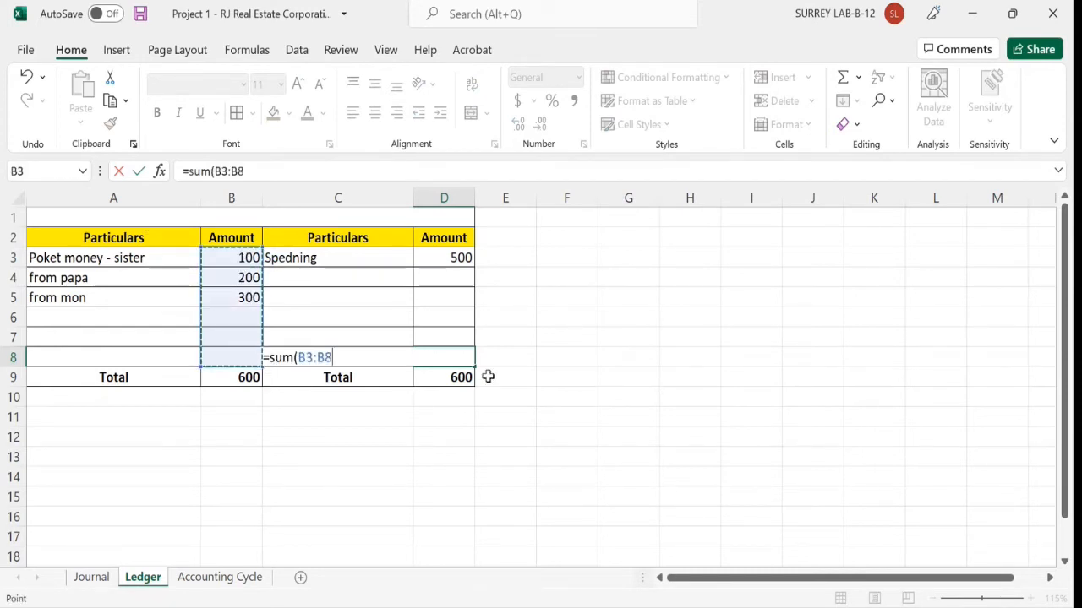
type(")")
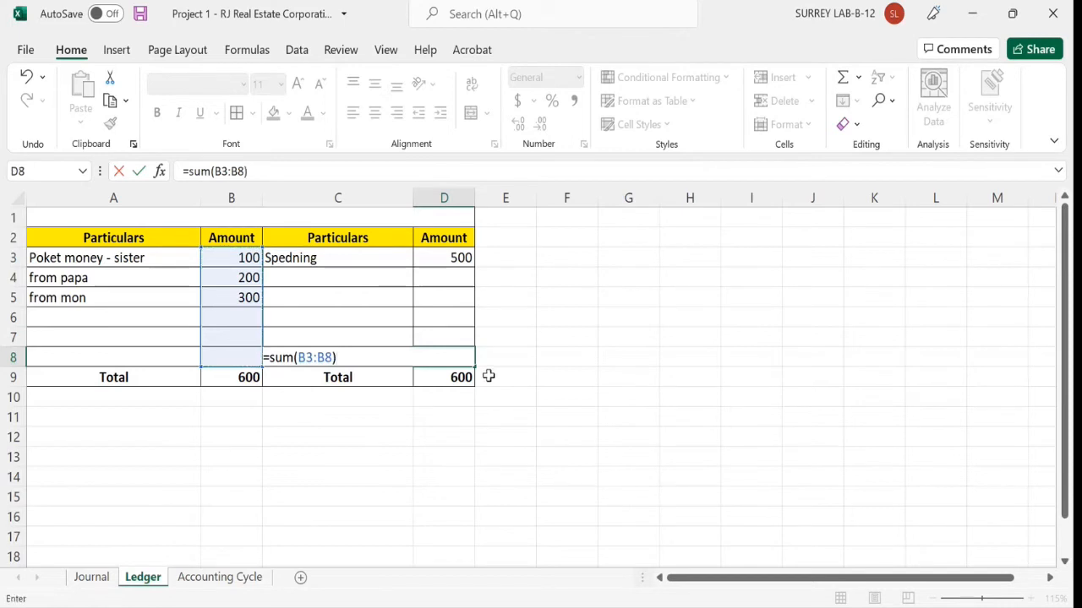
type("-sum(")
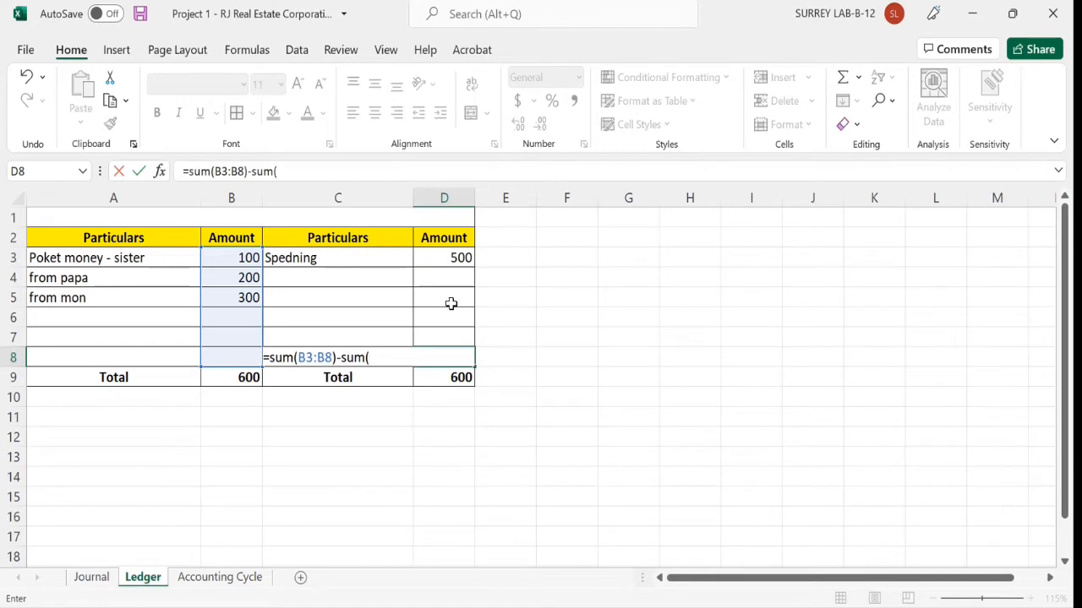
left_click(454, 260)
left_click_drag(454, 260, 448, 340)
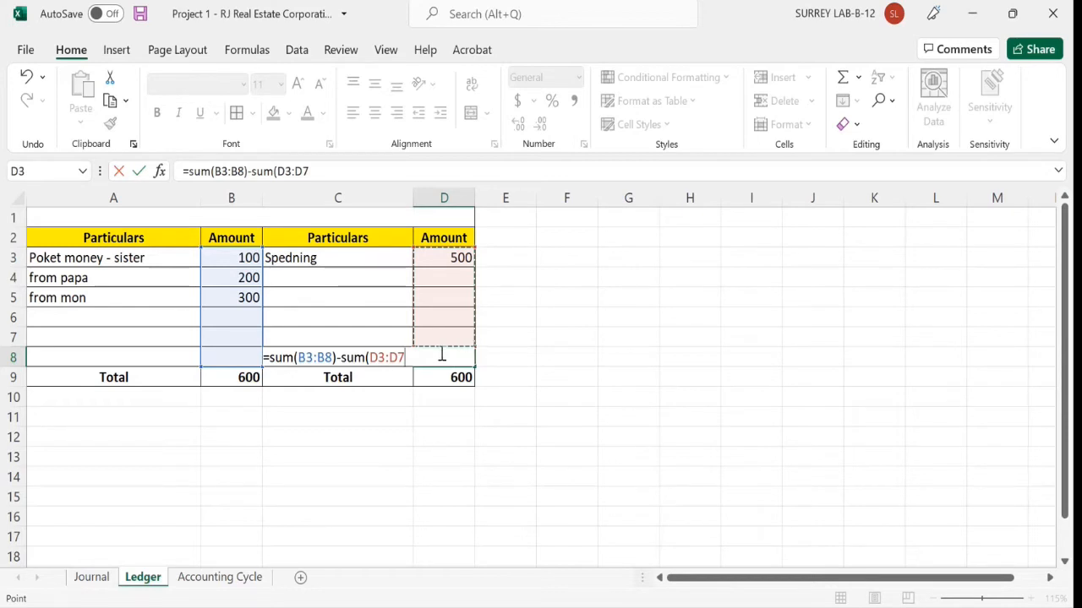
type(")")
key("Return")
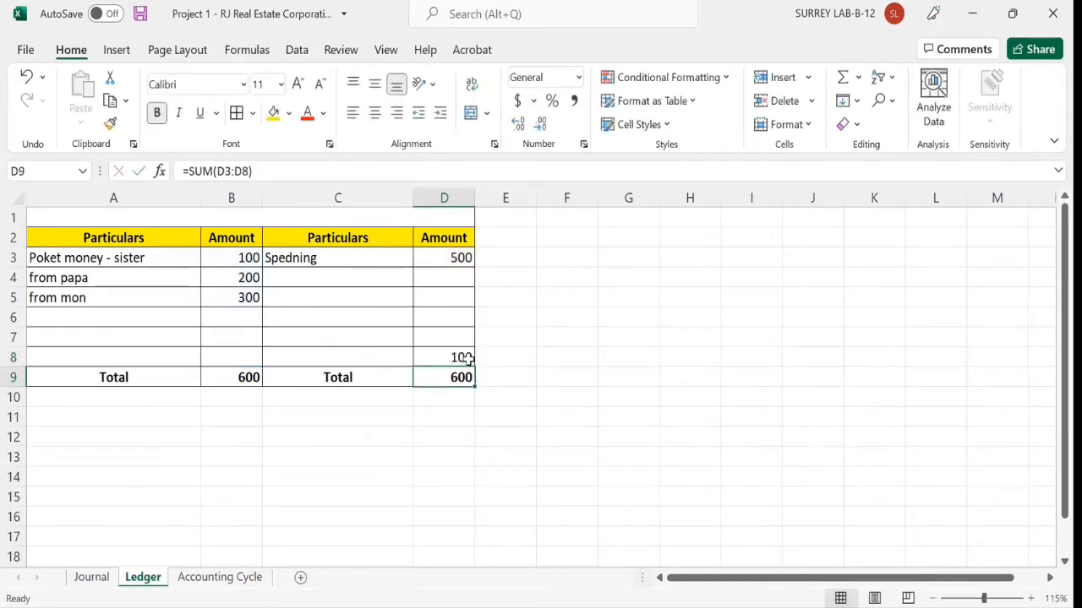
Change the Spedning amount in D3 to 300 and fill the balancing cell D8 with green.
left_click(464, 258)
type("300")
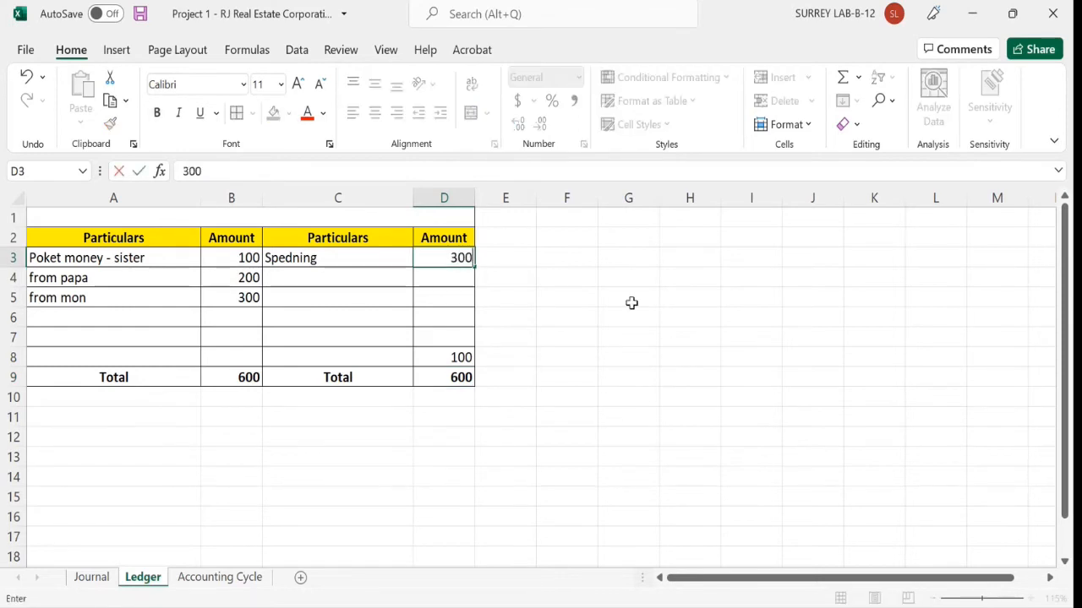
left_click(469, 359)
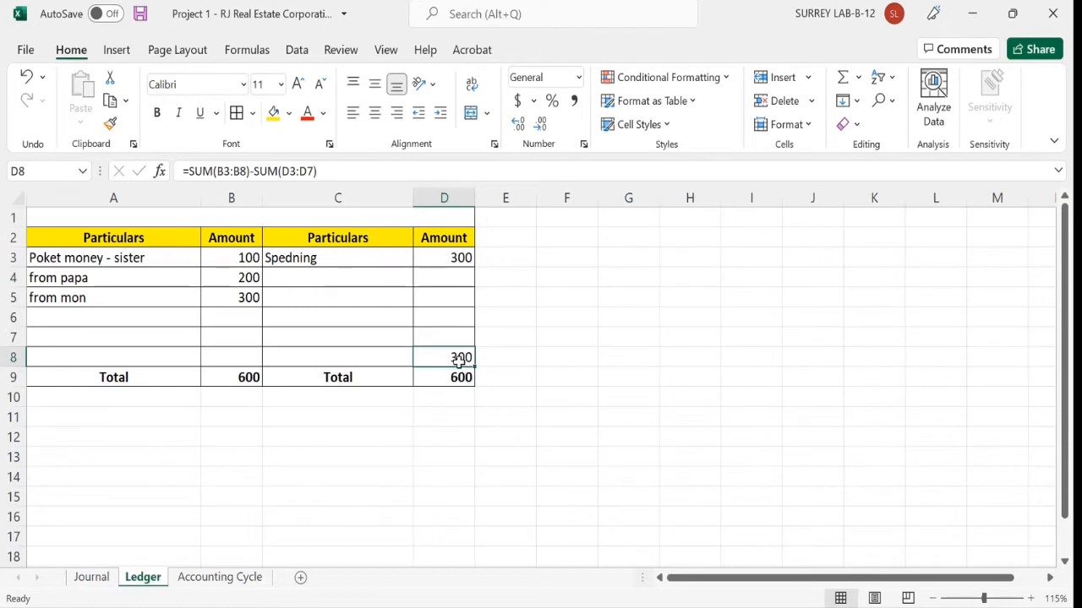
left_click(289, 113)
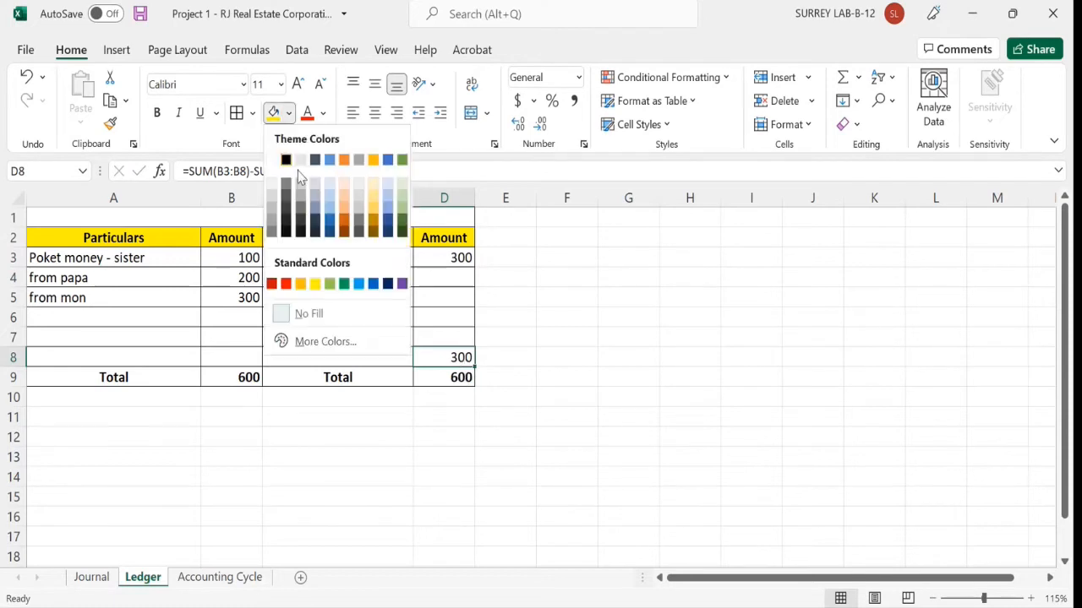
left_click(342, 284)
left_click(627, 374)
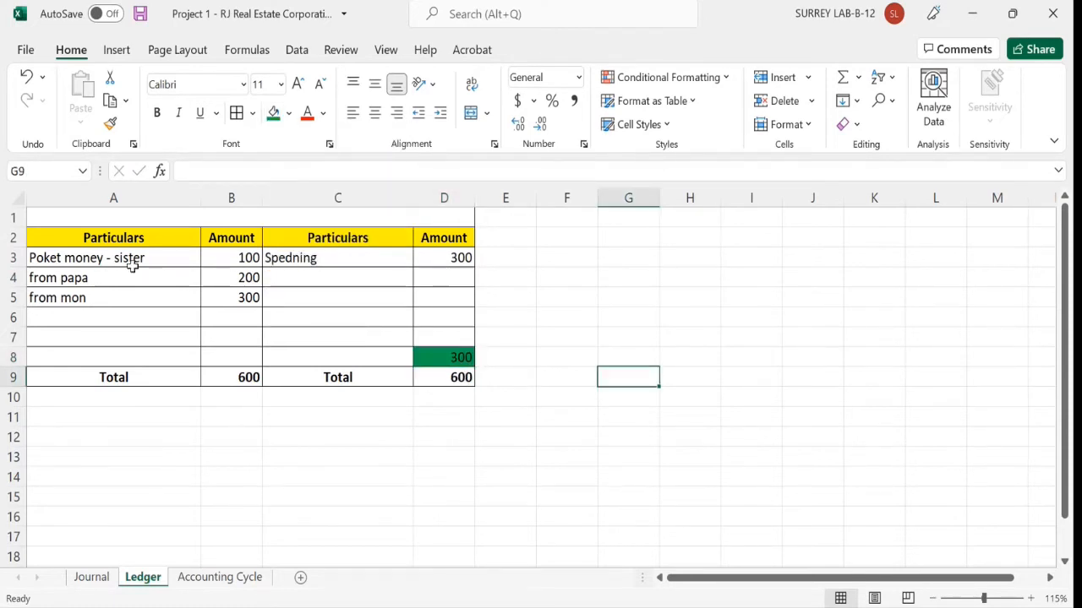
Enter 200 in B6 as another test amount and check the balancing amount and both column totals.
left_click(224, 316)
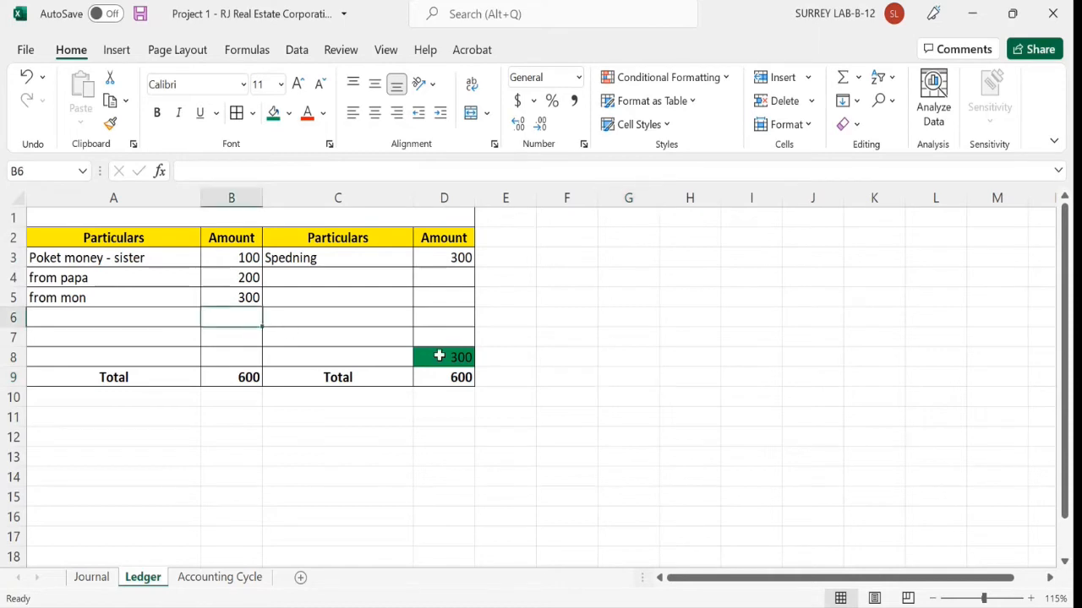
type("200")
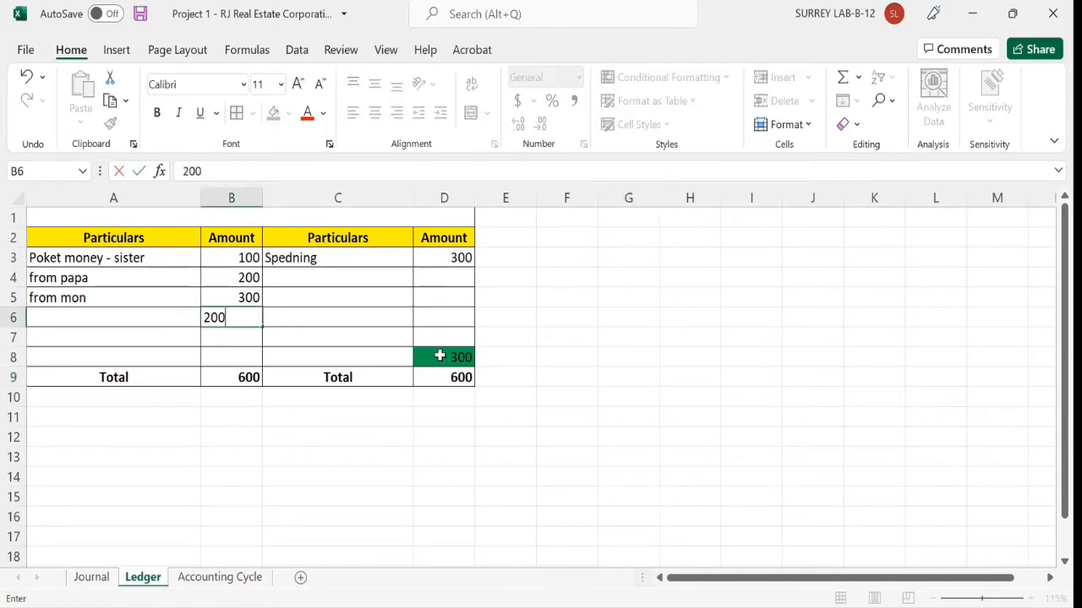
key("Return")
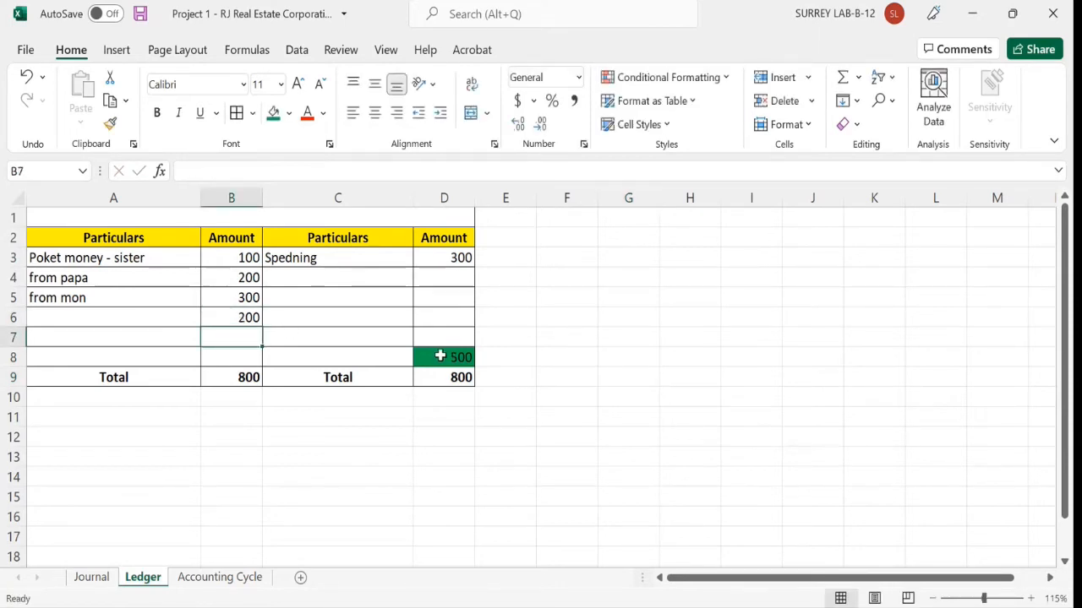
left_click(464, 358)
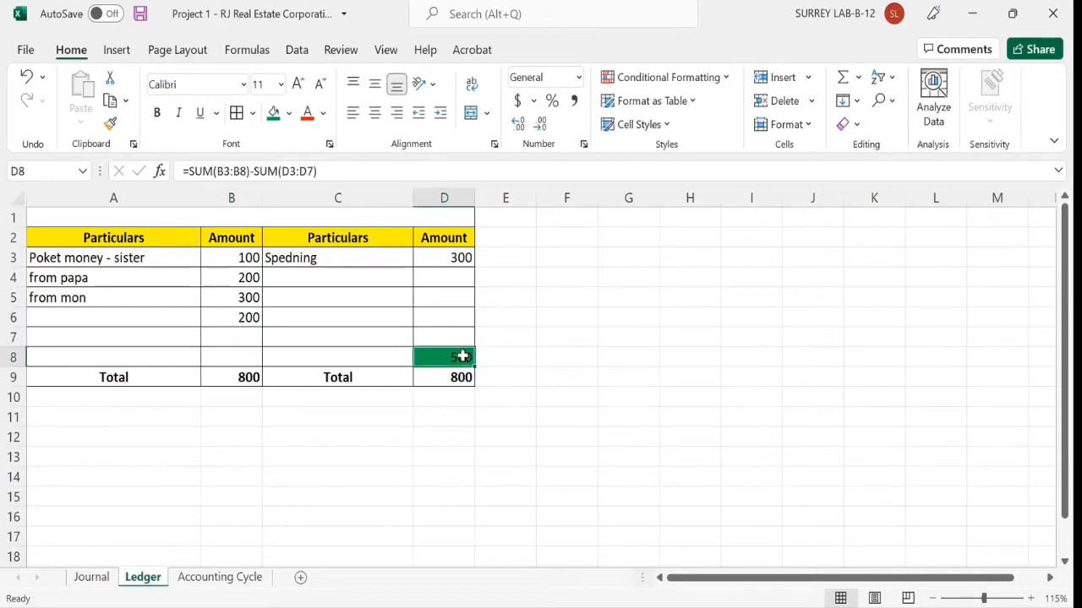
left_click_drag(249, 258, 247, 319)
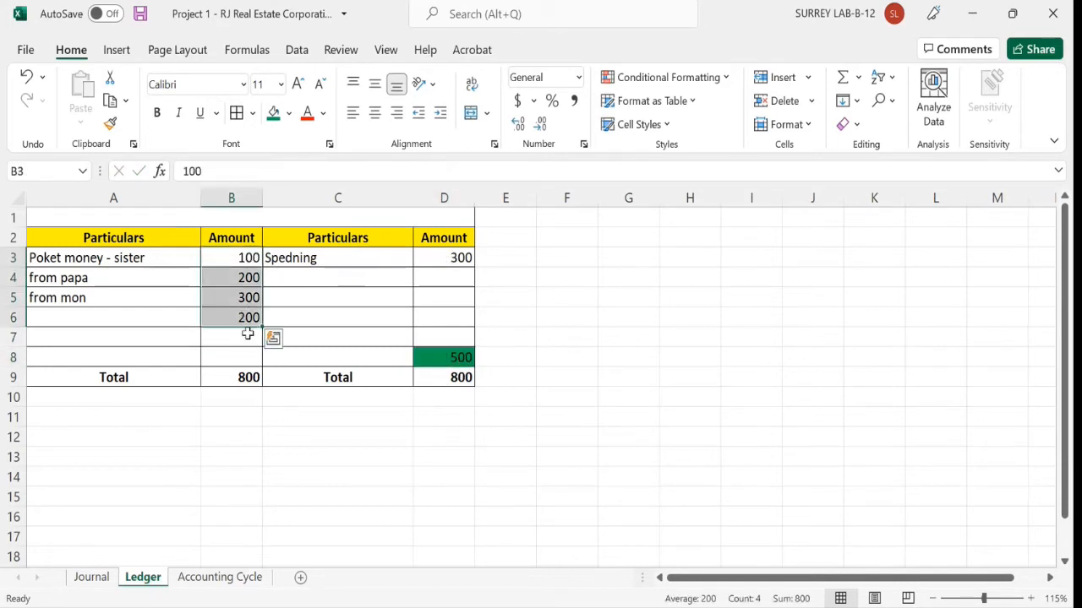
left_click(242, 377)
left_click(452, 258)
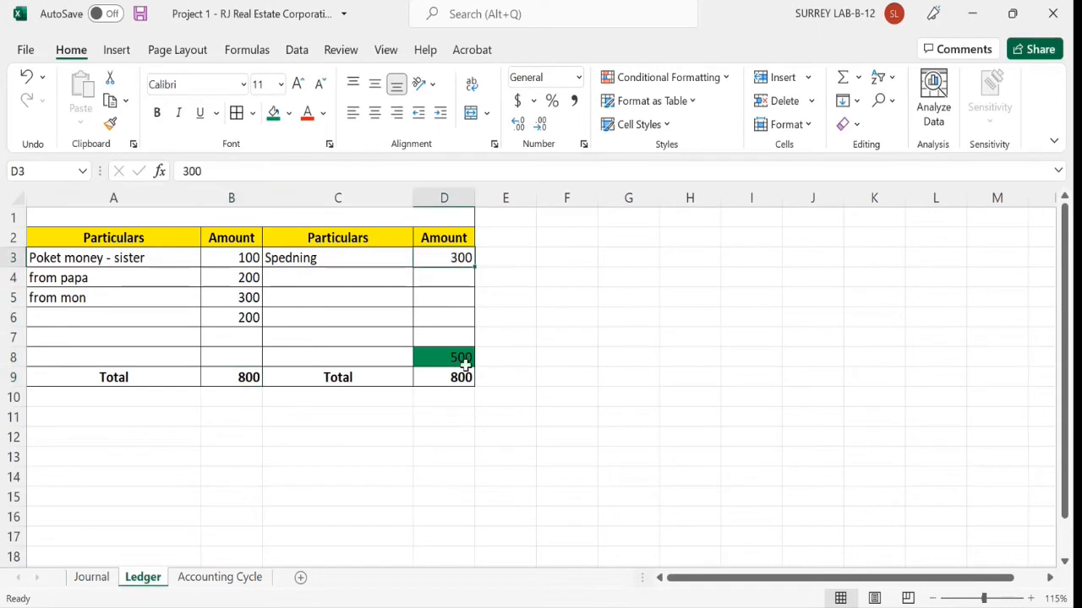
left_click(464, 359)
left_click(459, 377)
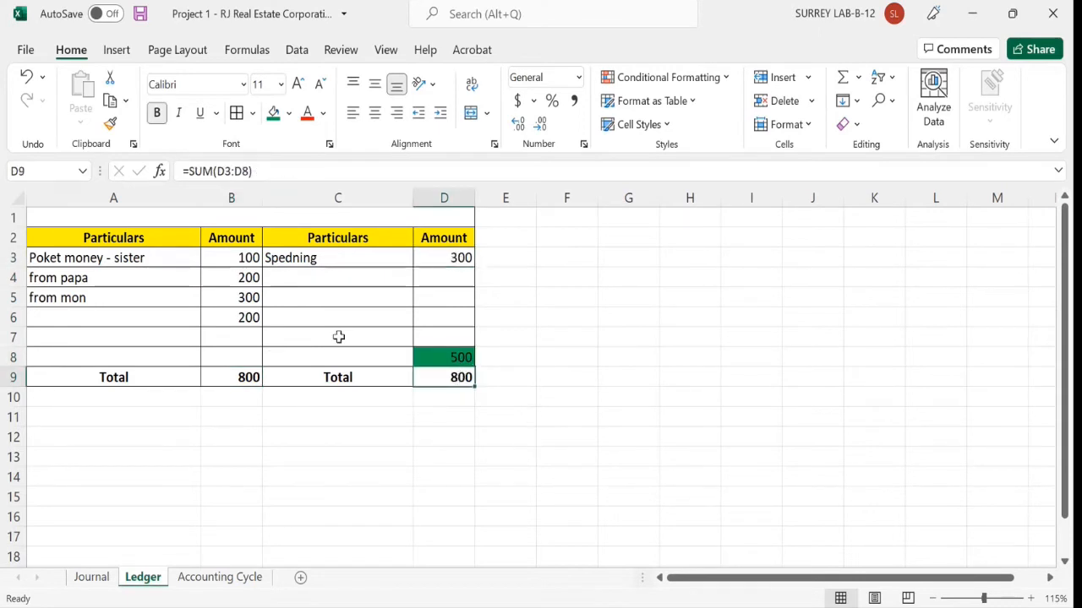
Clear the sample entries from A3:D6 of the ledger table and save the workbook.
left_click_drag(106, 258, 435, 315)
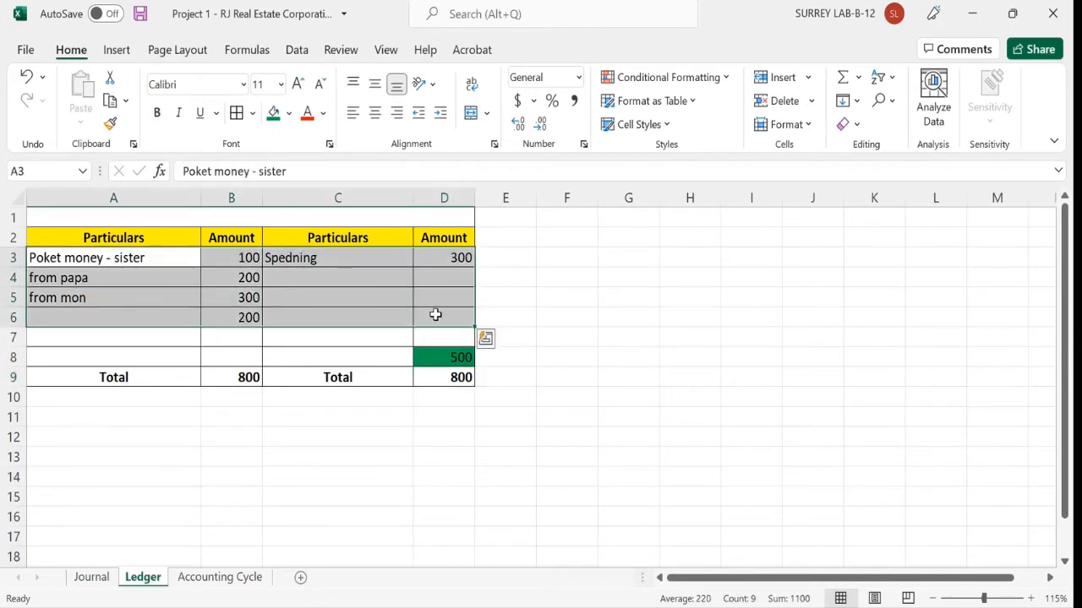
key("Delete")
left_click(354, 301)
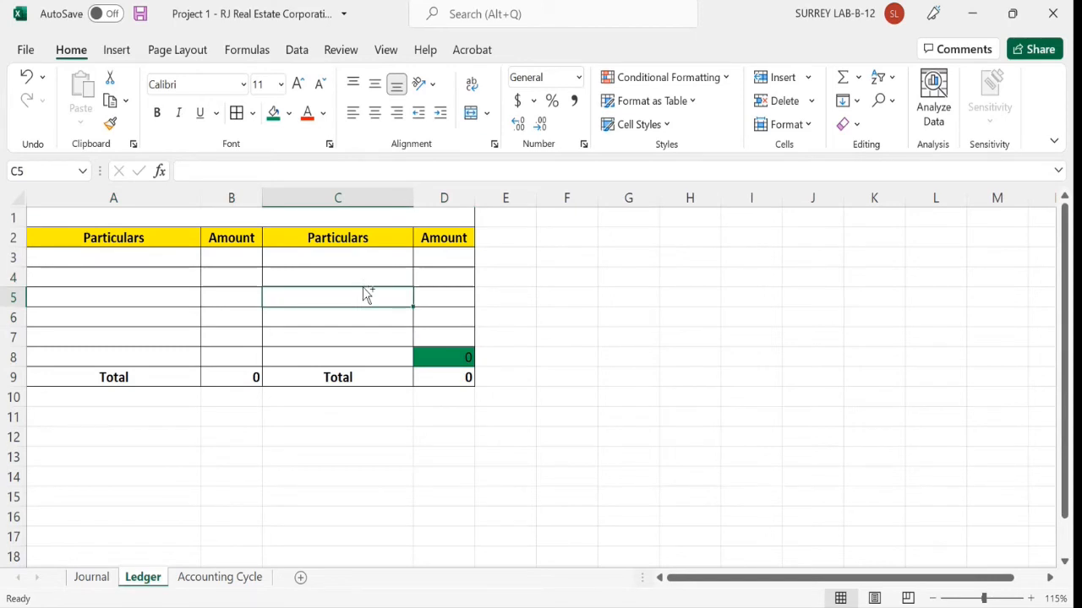
key("ctrl+s")
Look at the Journal sheet, return to the blank ledger table and select its merged title cell A1.
left_click(93, 582)
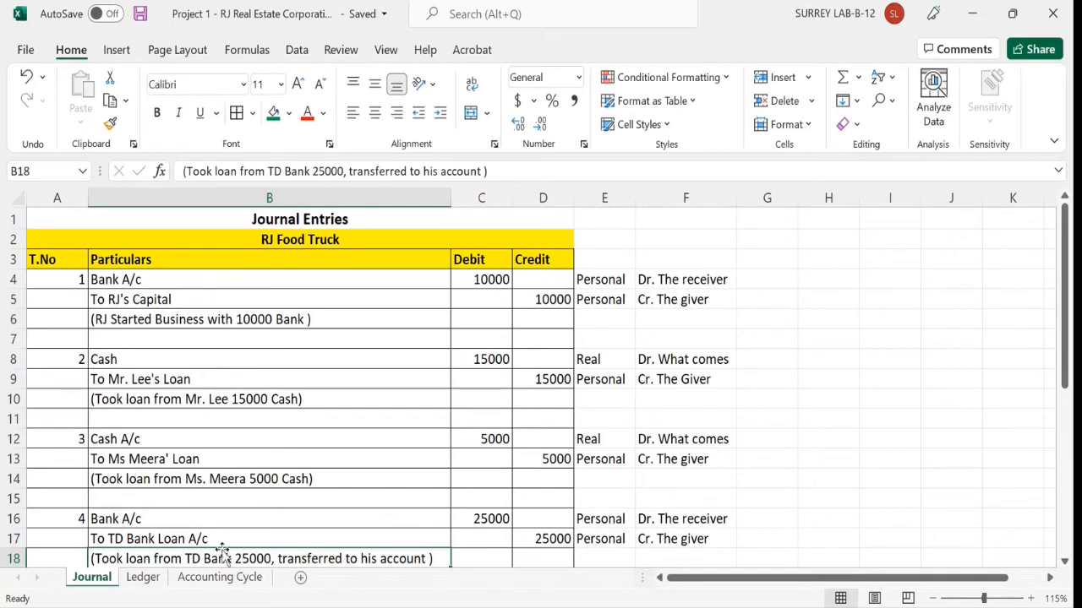
left_click(145, 578)
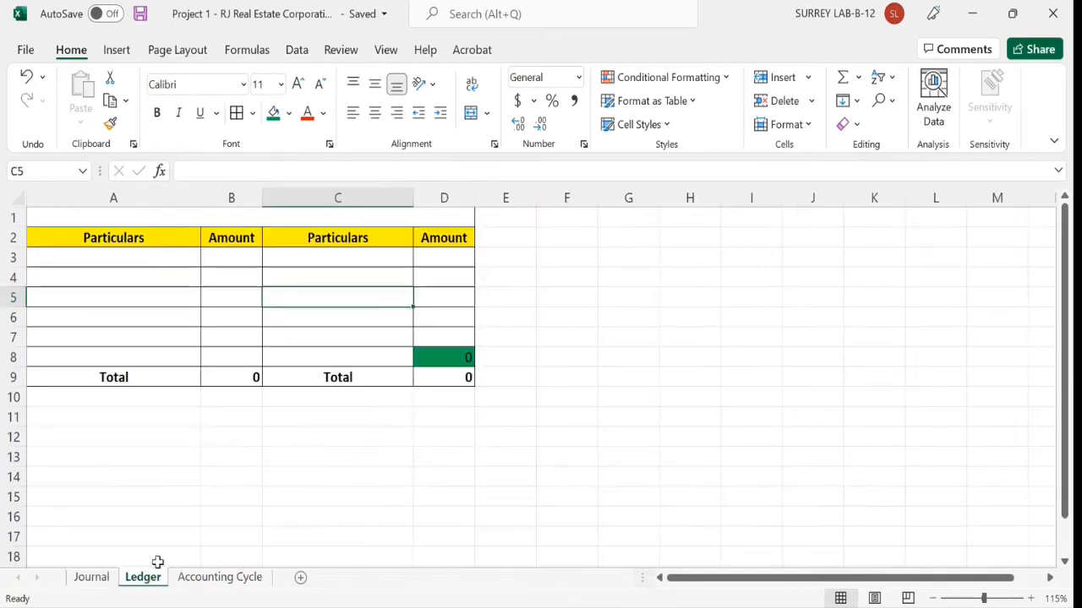
left_click_drag(280, 208, 290, 377)
left_click(278, 223)
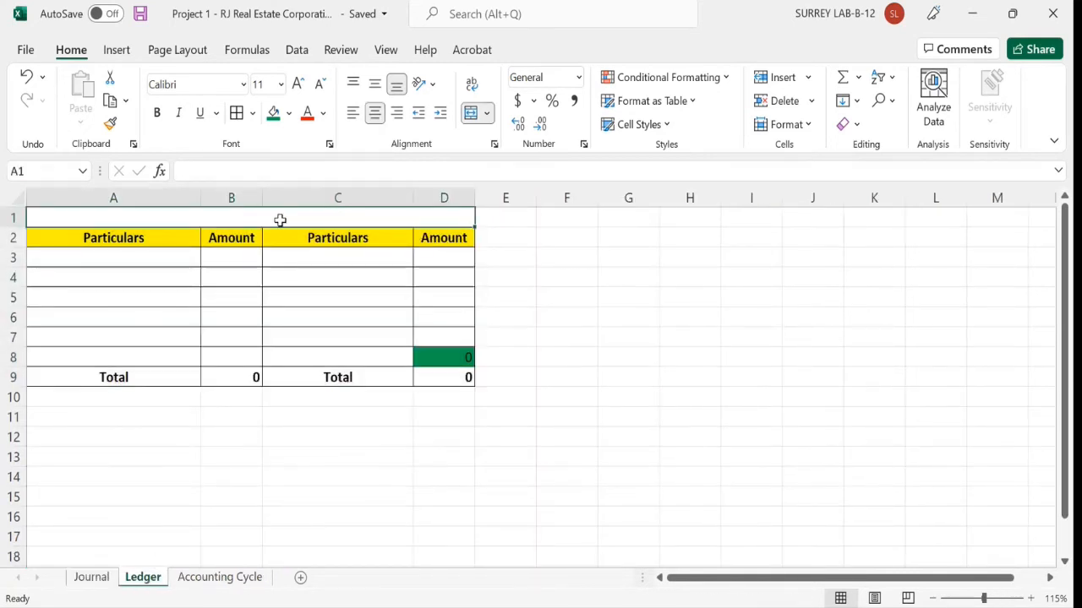
Review the debited and credited accounts of transactions 1 to 5 on the Journal sheet.
left_click(94, 578)
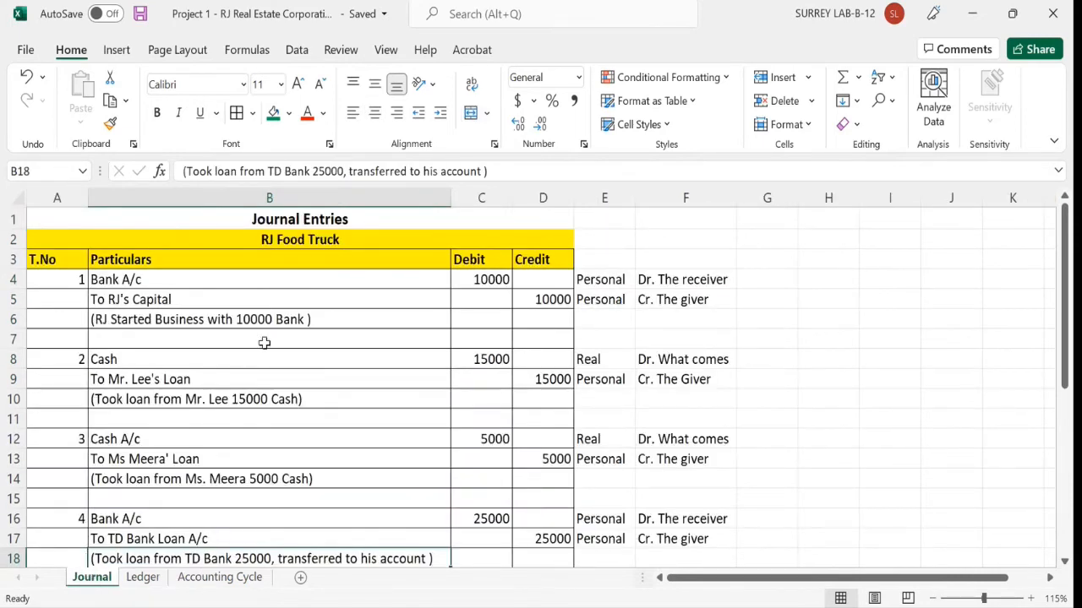
scroll(264, 345, "down", 2)
scroll(265, 352, "up", 2)
left_click(237, 435)
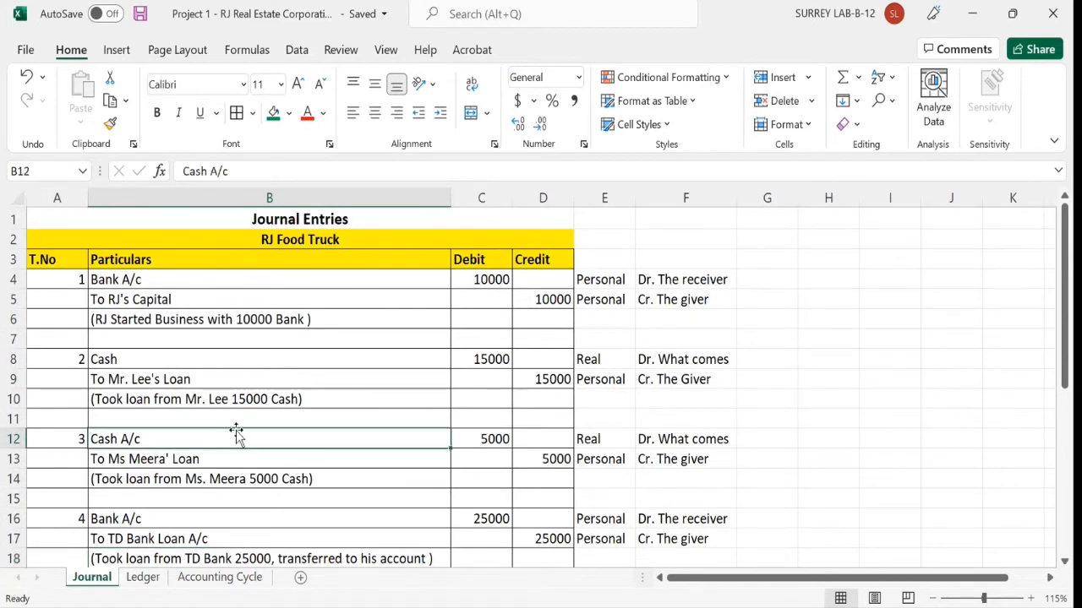
left_click(149, 279)
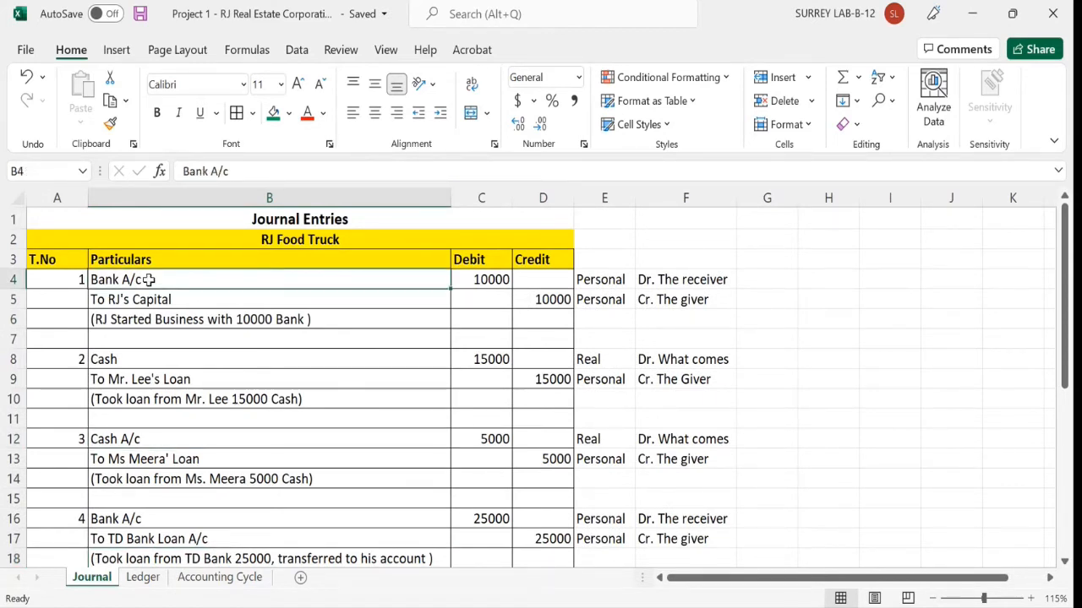
left_click(165, 300)
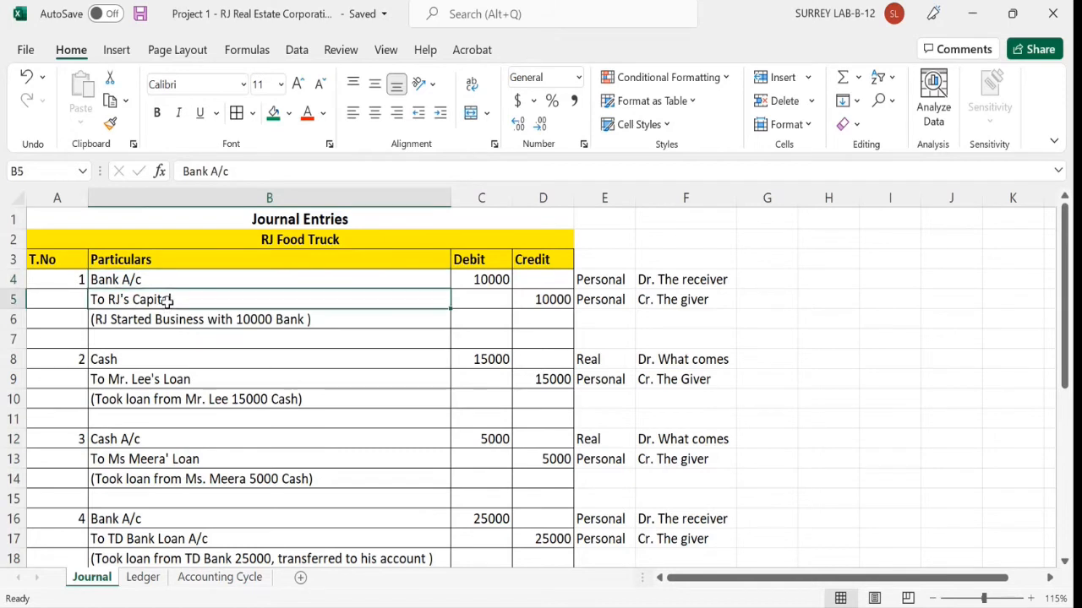
left_click(150, 360)
left_click(178, 381)
left_click(170, 443)
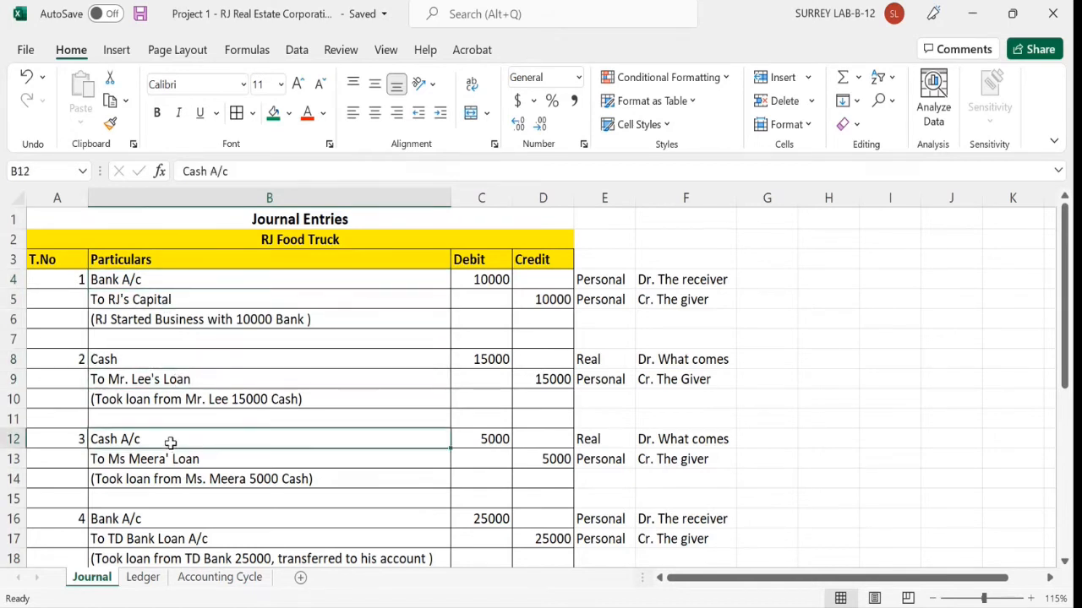
left_click(189, 456)
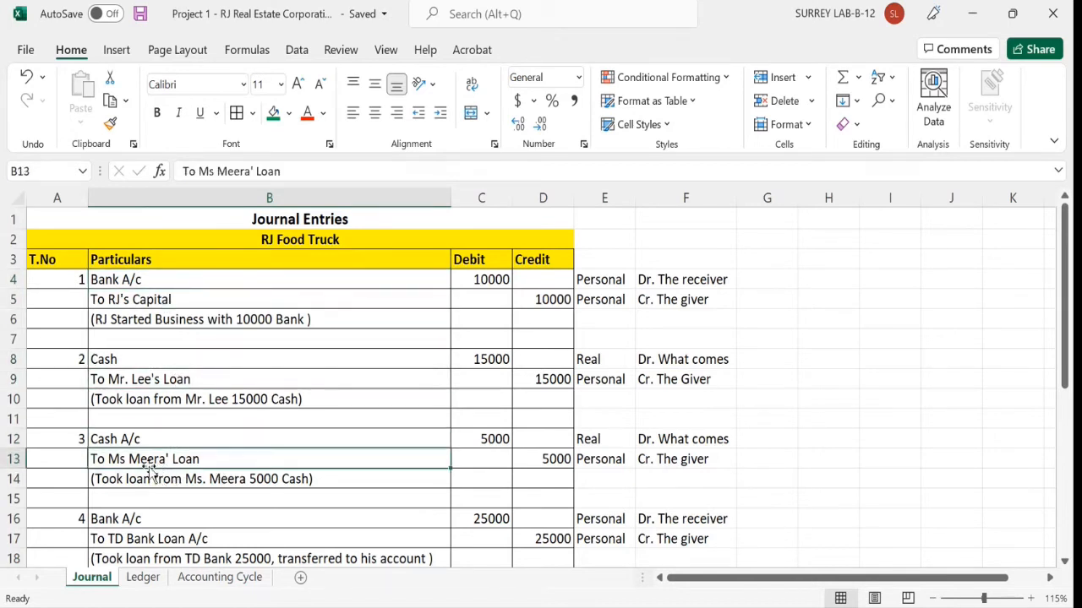
scroll(186, 459, "down", 1)
left_click(174, 457)
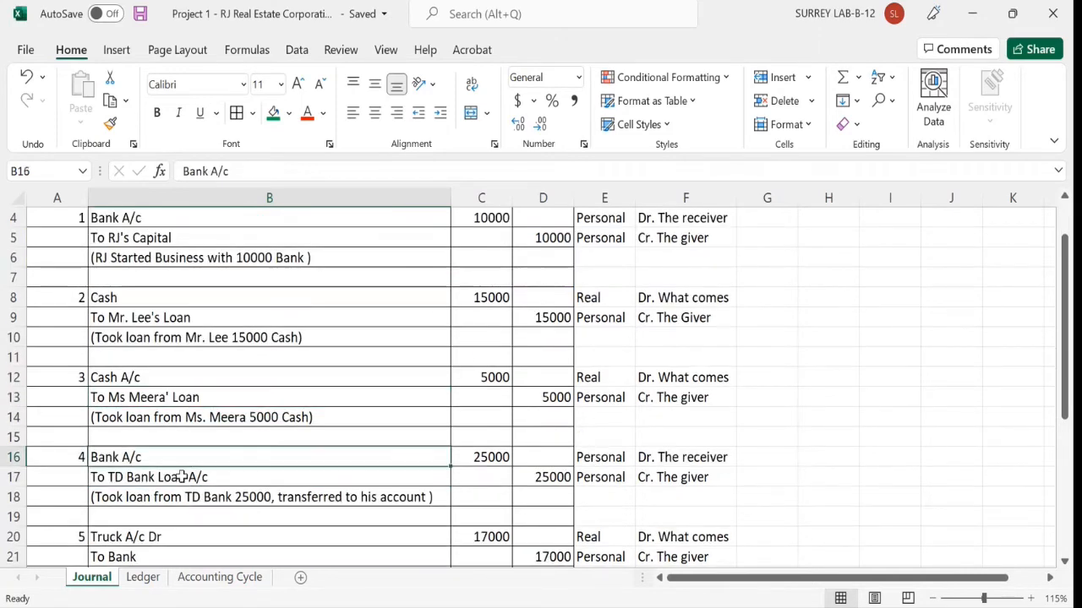
left_click(179, 477)
scroll(181, 479, "down", 2)
left_click(173, 423)
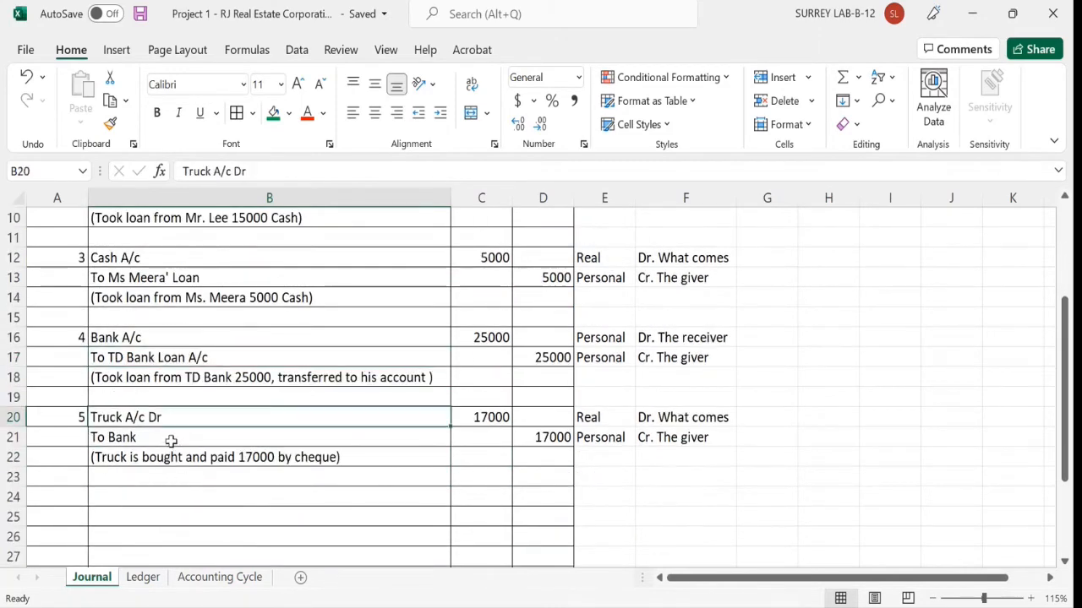
left_click(285, 442)
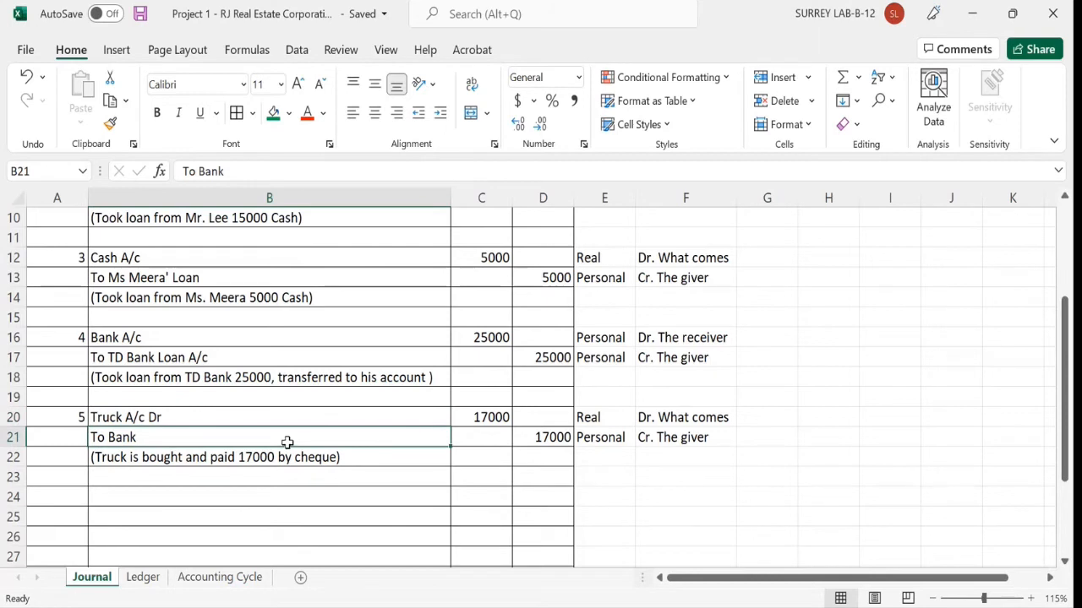
left_click(131, 340)
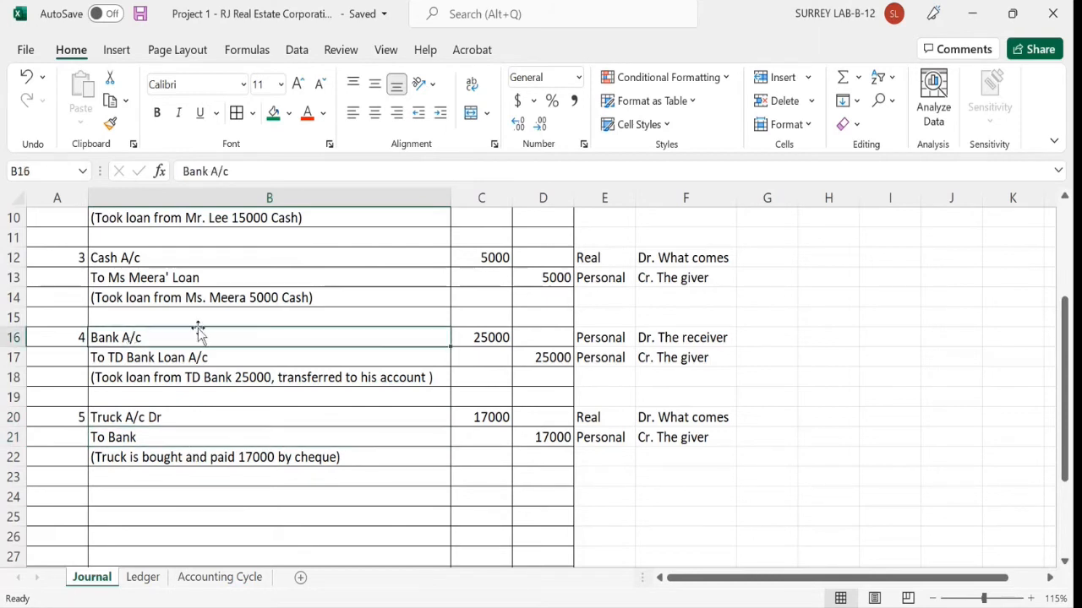
scroll(199, 332, "up", 3)
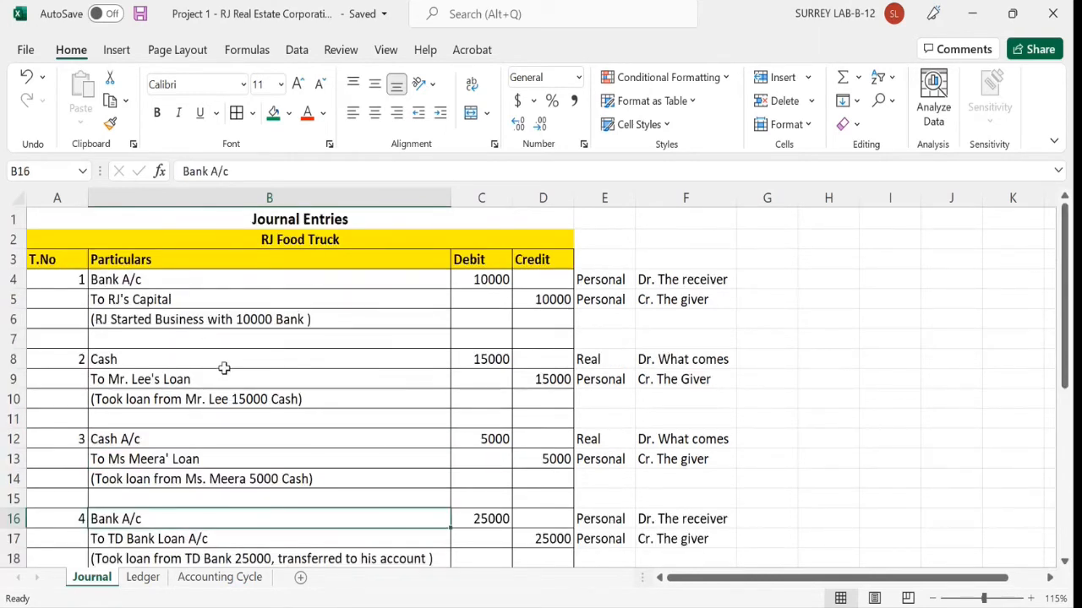
Check the cash entries of transactions 2 and 3 in the Journal and title the blank ledger table "Cash A/c" in bold.
left_click(141, 360)
left_click(144, 441)
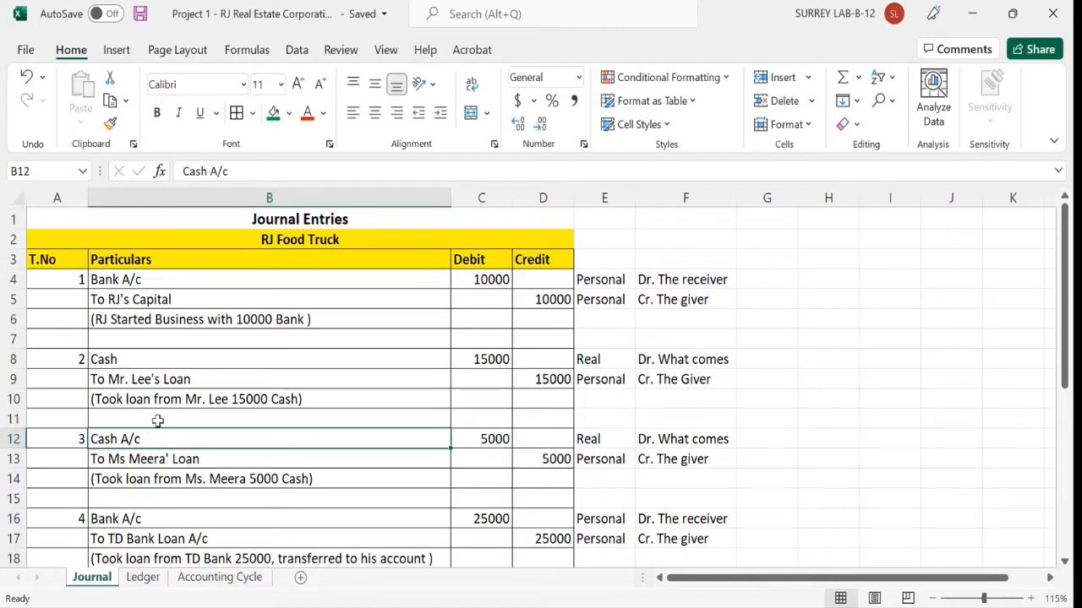
left_click(132, 359)
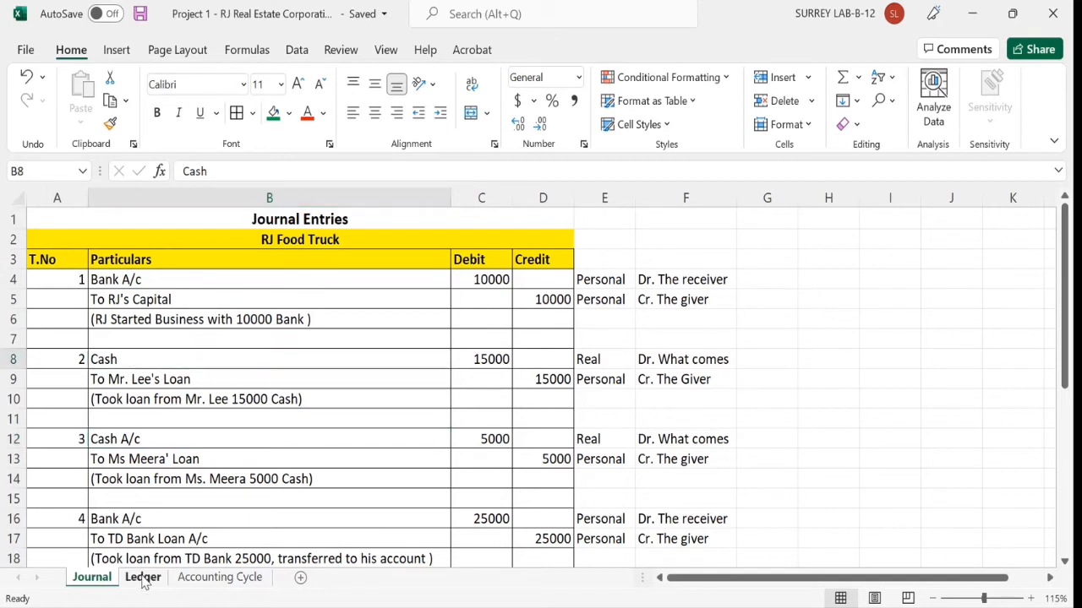
left_click(144, 579)
type("C")
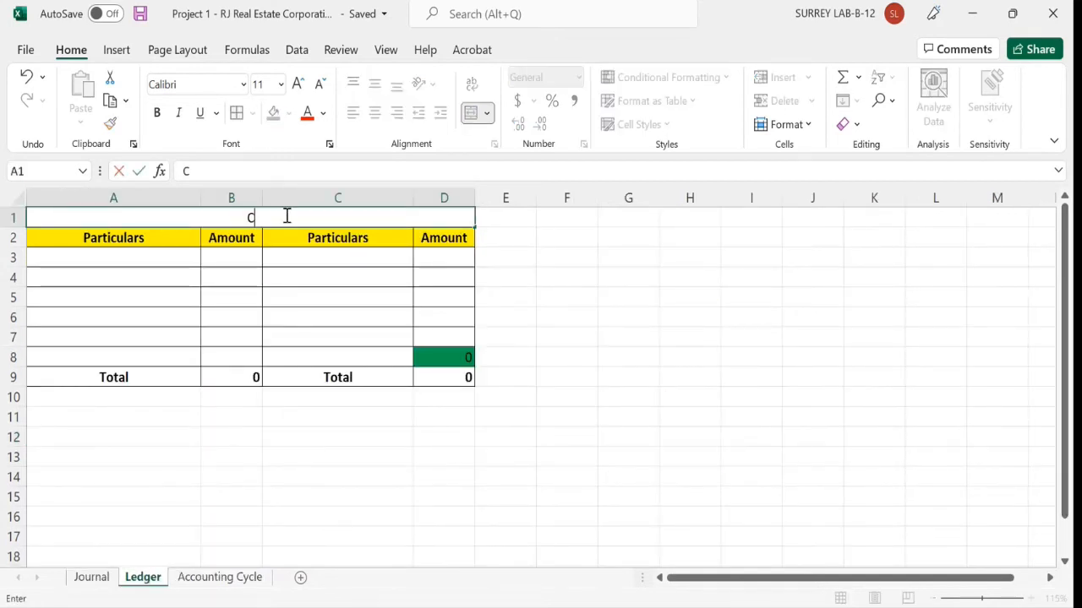
type("ash A/c")
key("Return")
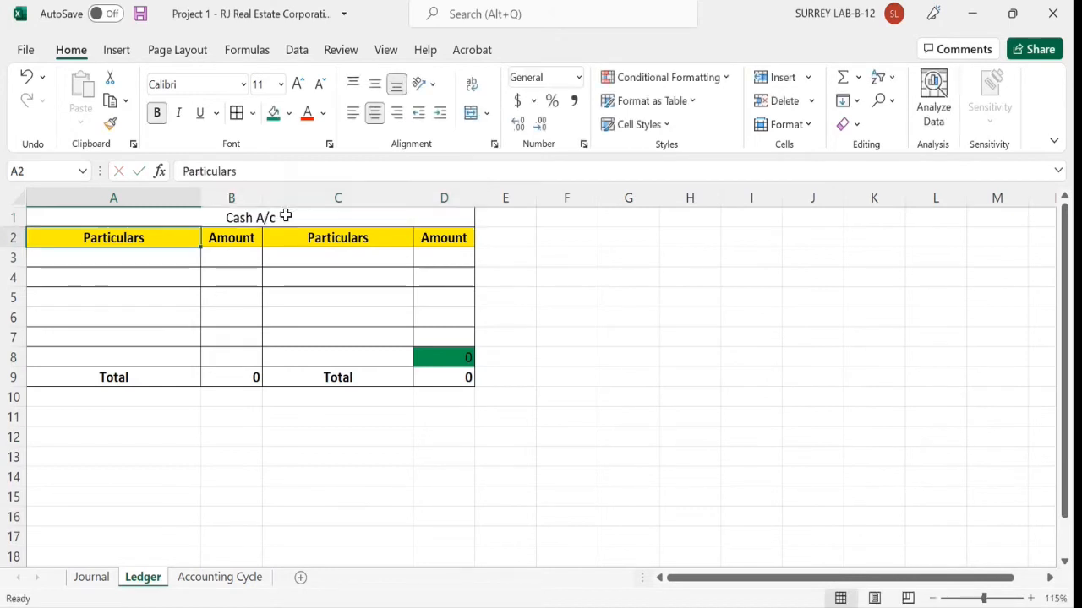
left_click(311, 218)
key("ctrl+b")
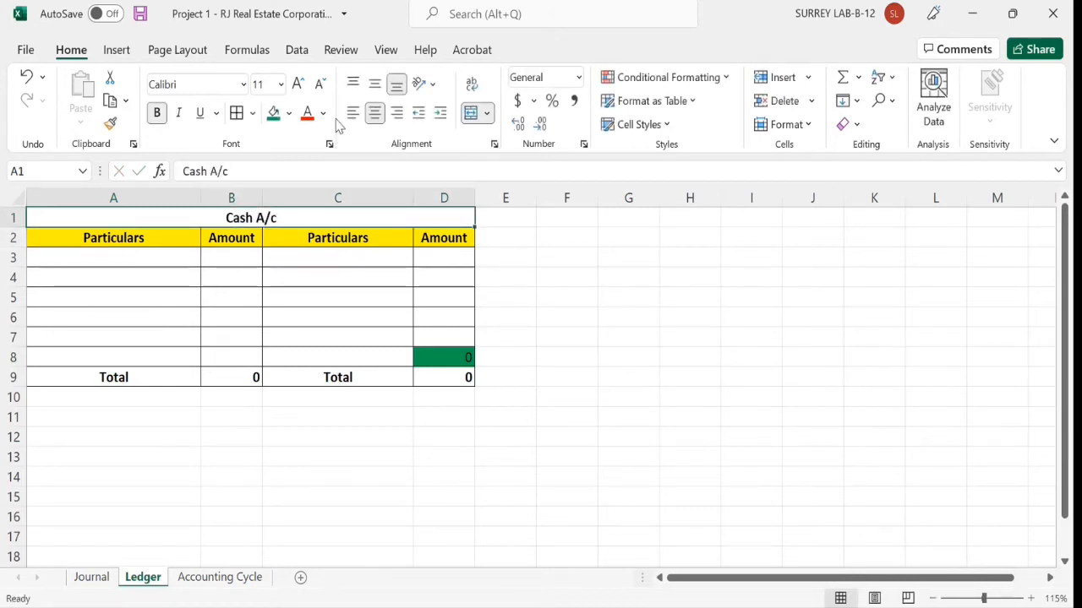
left_click(313, 274)
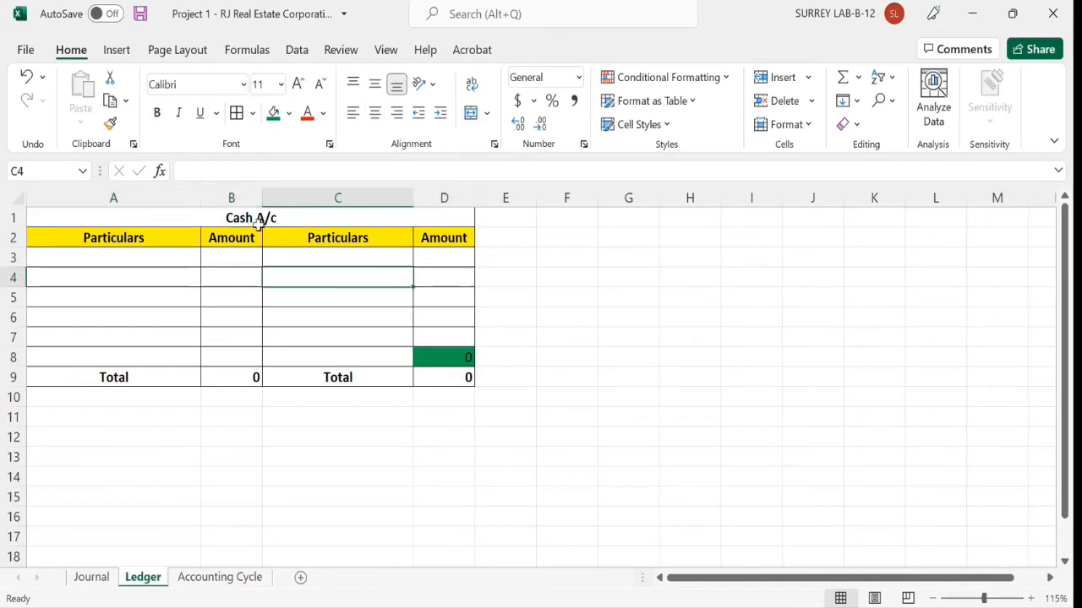
left_click_drag(261, 218, 274, 334)
Examine the Journal sheet's transactions 1 to 5 to identify which accounts are debited and need their own ledger table.
left_click(91, 577)
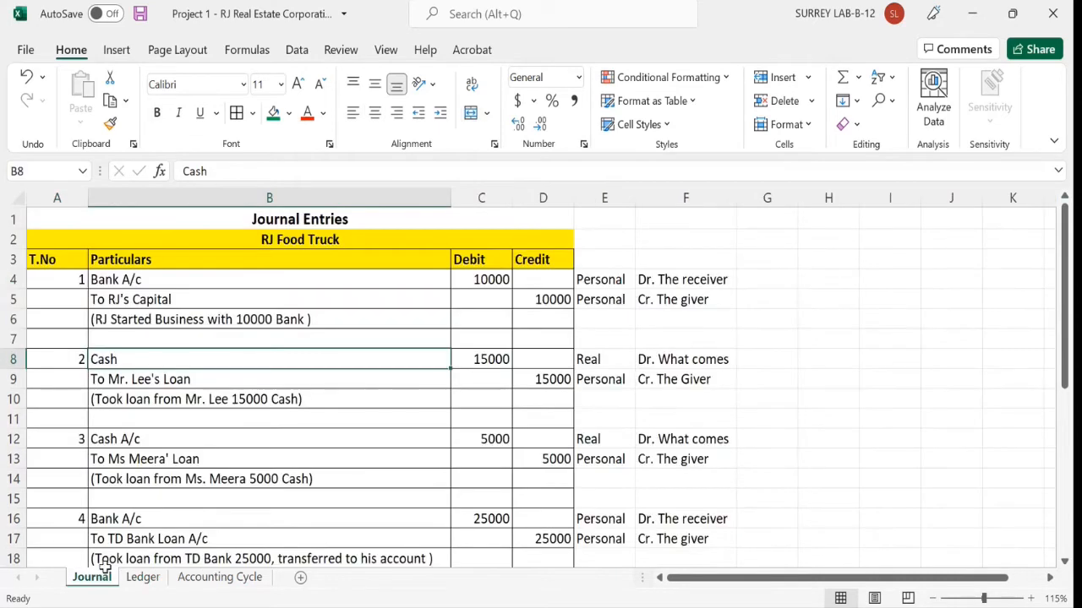
left_click(161, 303)
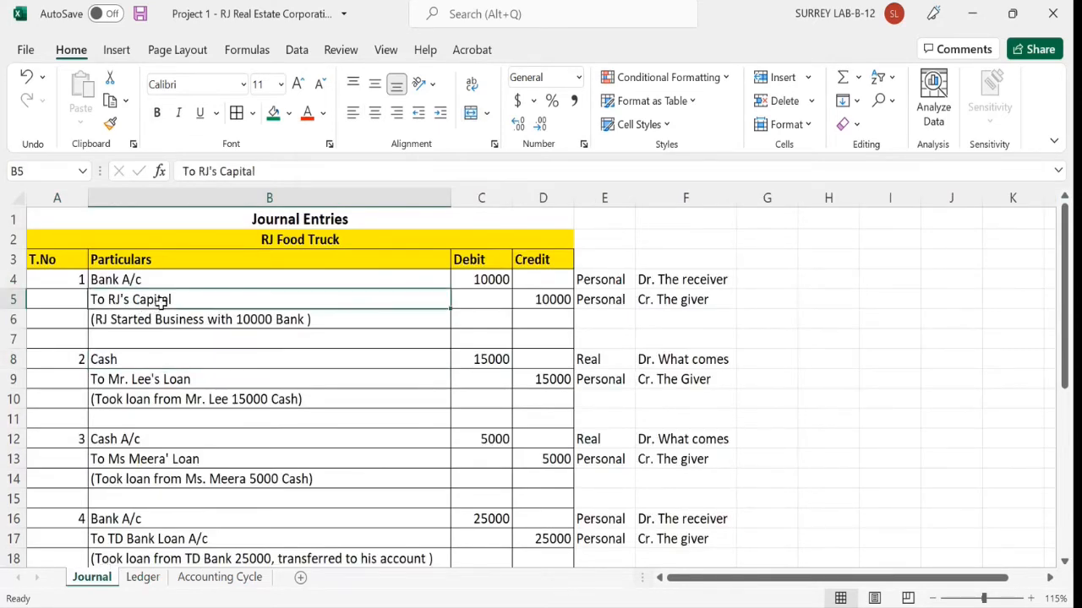
left_click(137, 362)
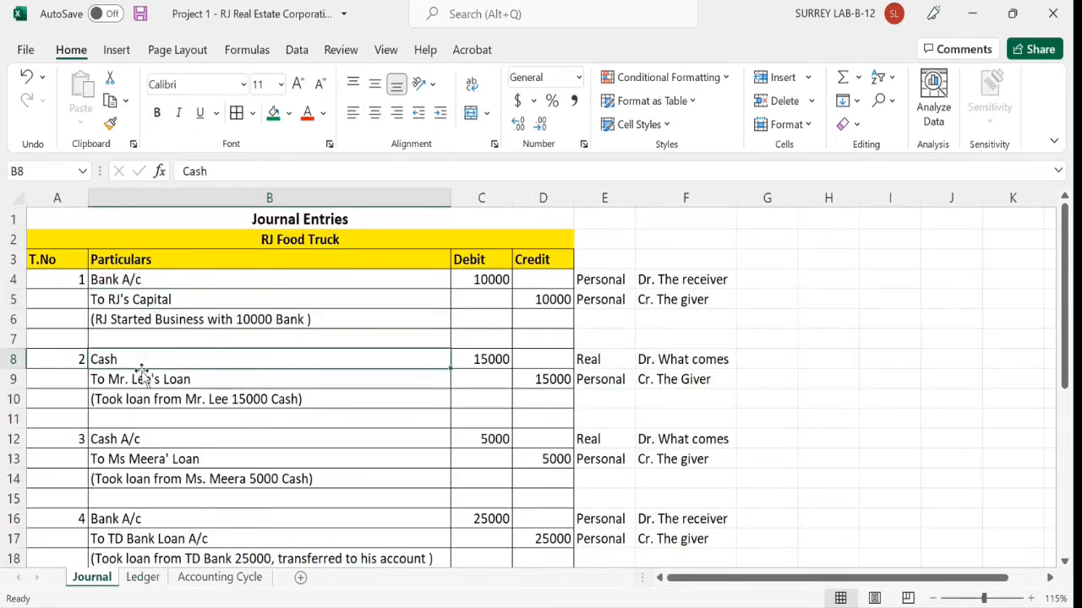
left_click(139, 524)
scroll(141, 497, "down", 2)
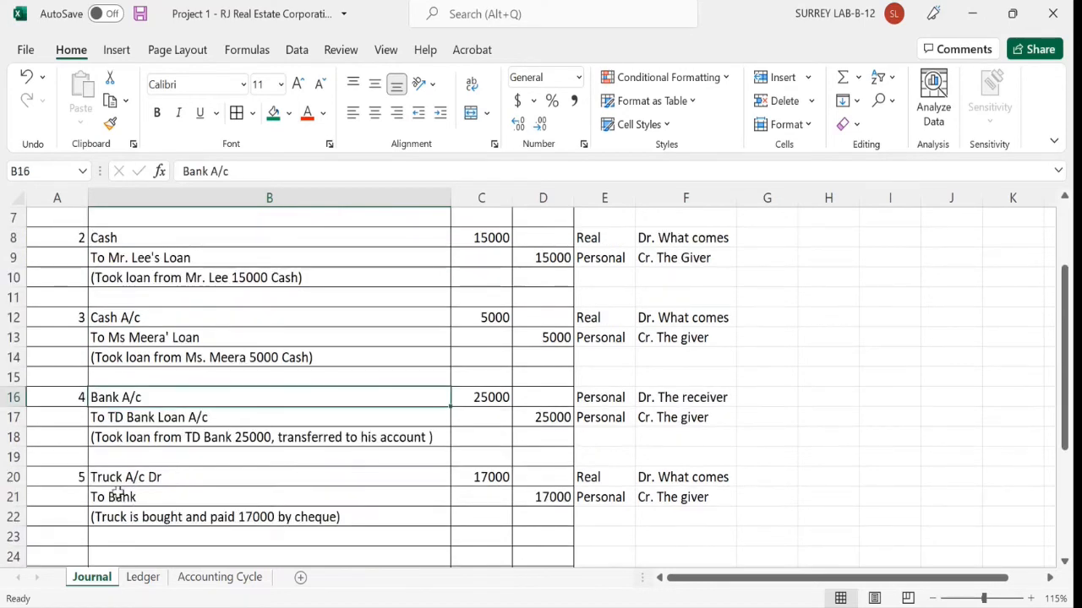
left_click(125, 478)
scroll(270, 393, "up", 2)
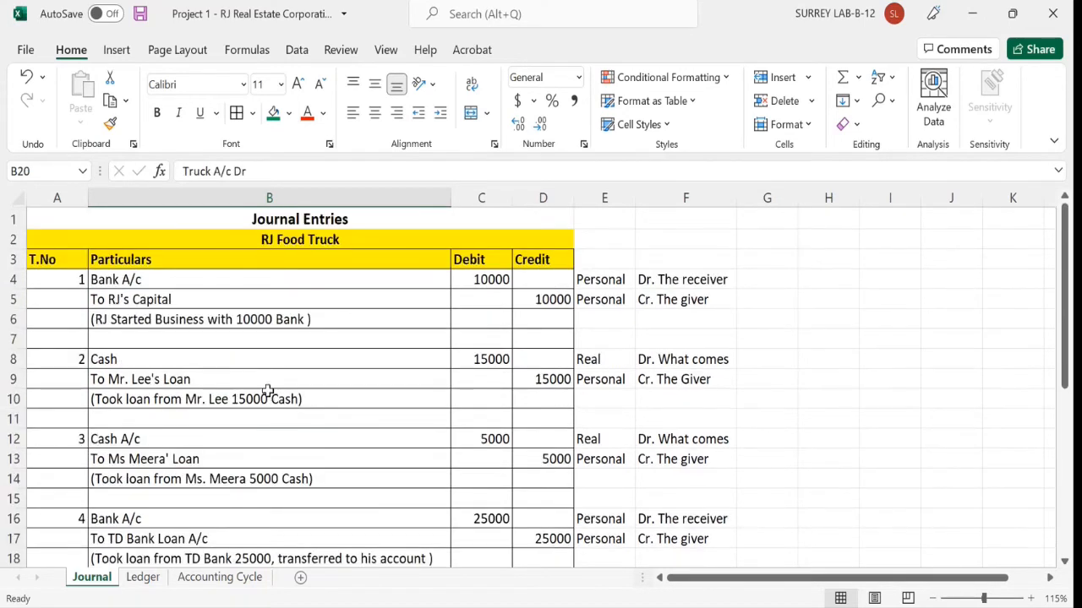
left_click(237, 283)
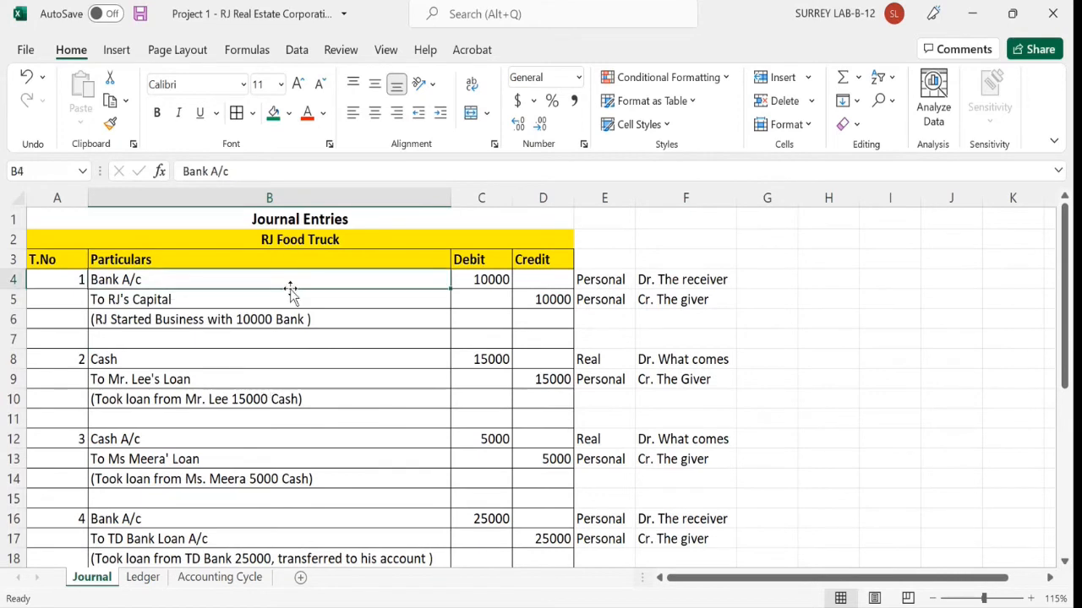
left_click(480, 279)
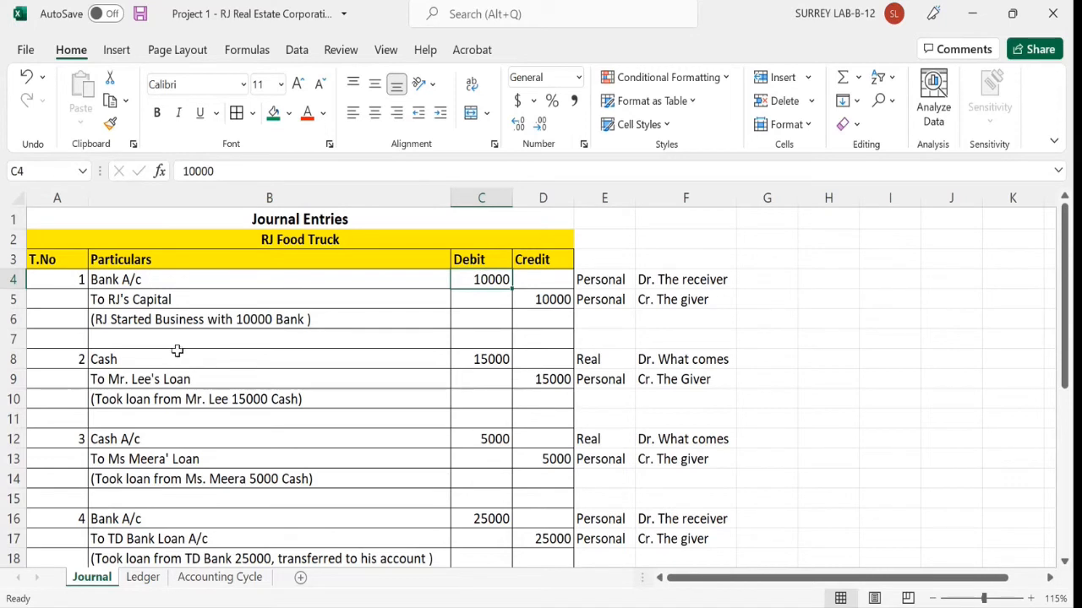
Duplicate the Cash A/c table from A1:D9 on the Ledger sheet to a new block starting at A11.
left_click(146, 580)
left_click(270, 223)
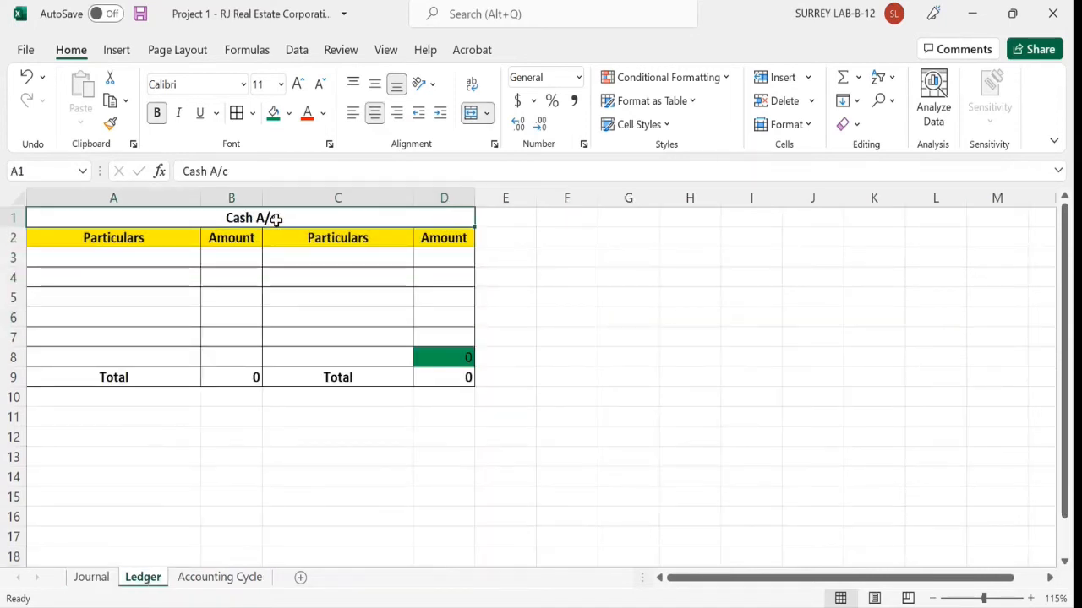
left_click_drag(273, 220, 295, 377)
key("ctrl+c")
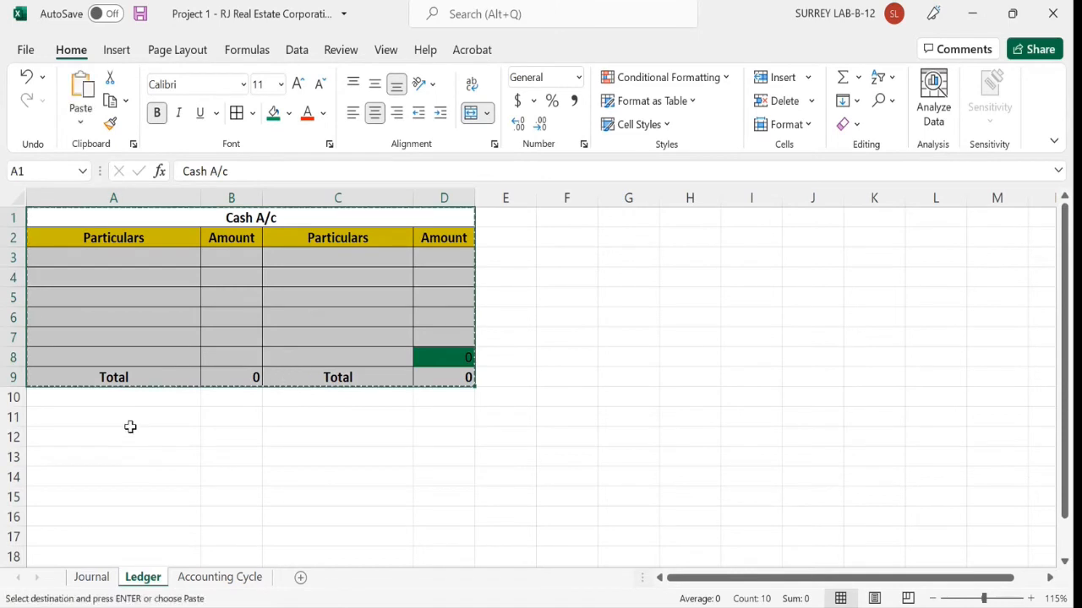
left_click(132, 423)
key("ctrl+v")
left_click(244, 452)
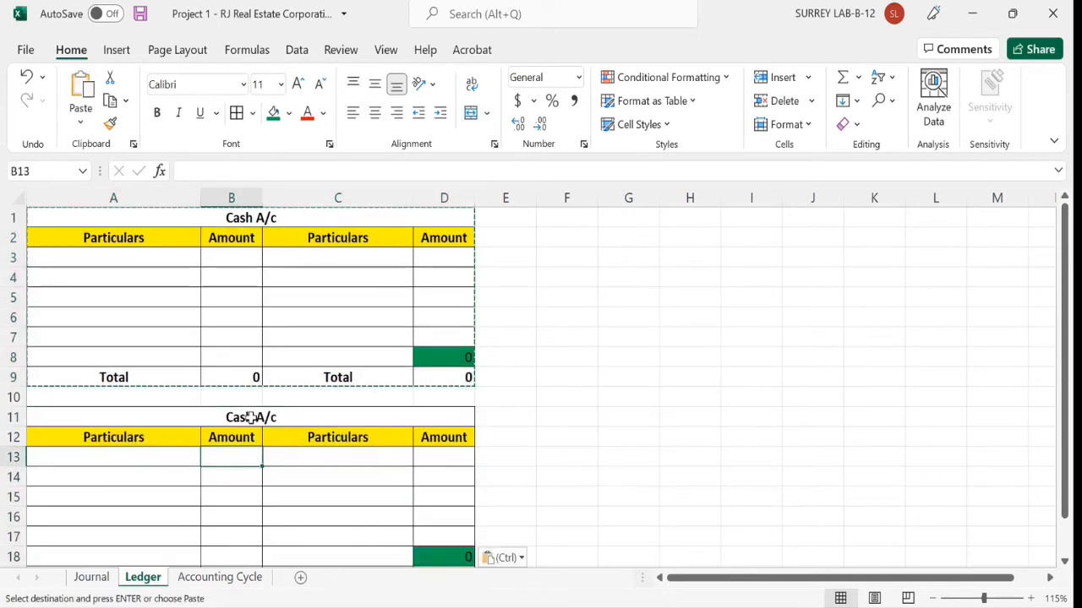
Change the title of the copied table in A11 to "Bank A/c".
left_click(244, 418)
double_click(244, 418)
left_click_drag(218, 425, 210, 423)
type("V")
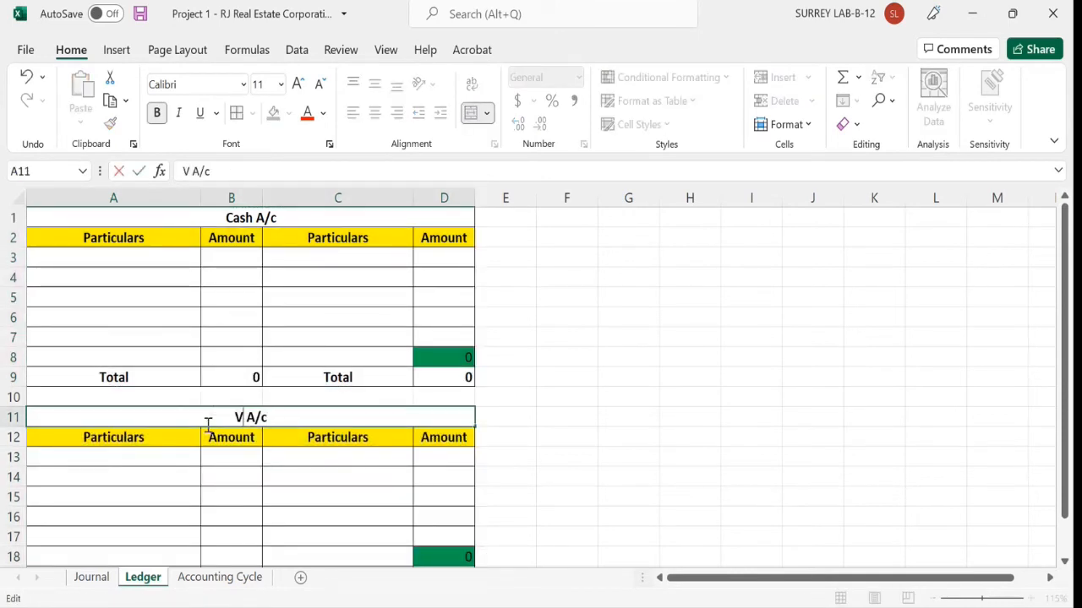
key("BackSpace")
type("B")
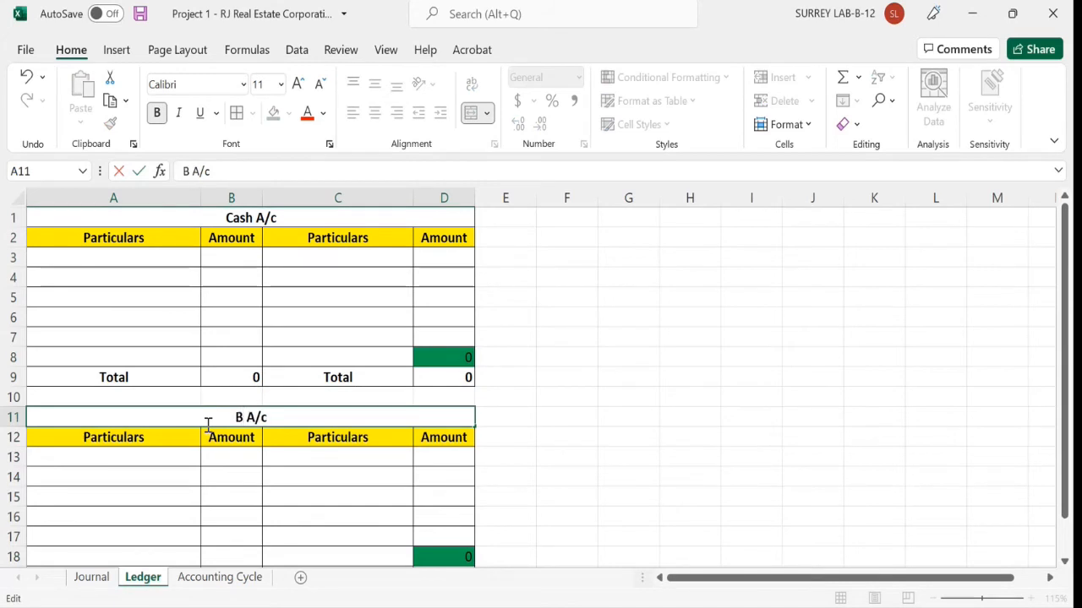
type("ank")
key("Return")
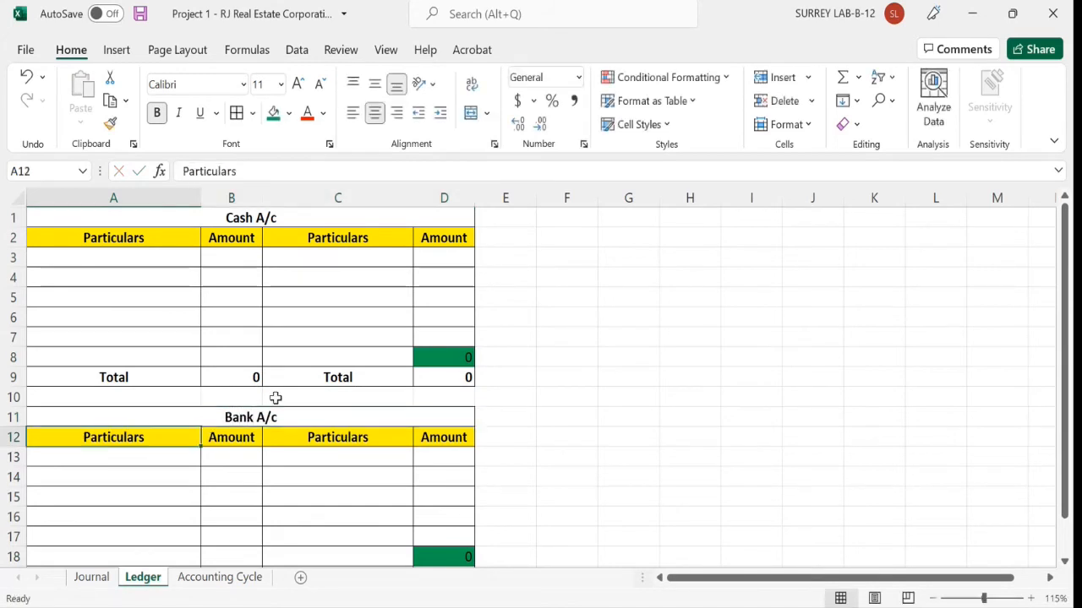
Check the truck purchase entry in the Journal and duplicate the Bank A/c ledger table to a block starting at A21.
left_click(93, 578)
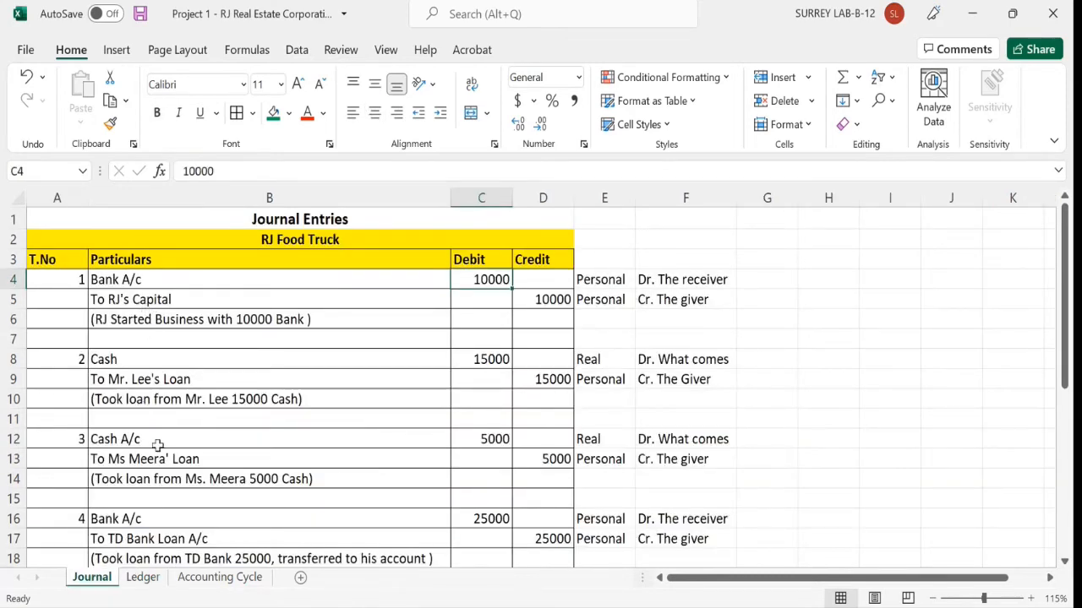
scroll(159, 441, "down", 2)
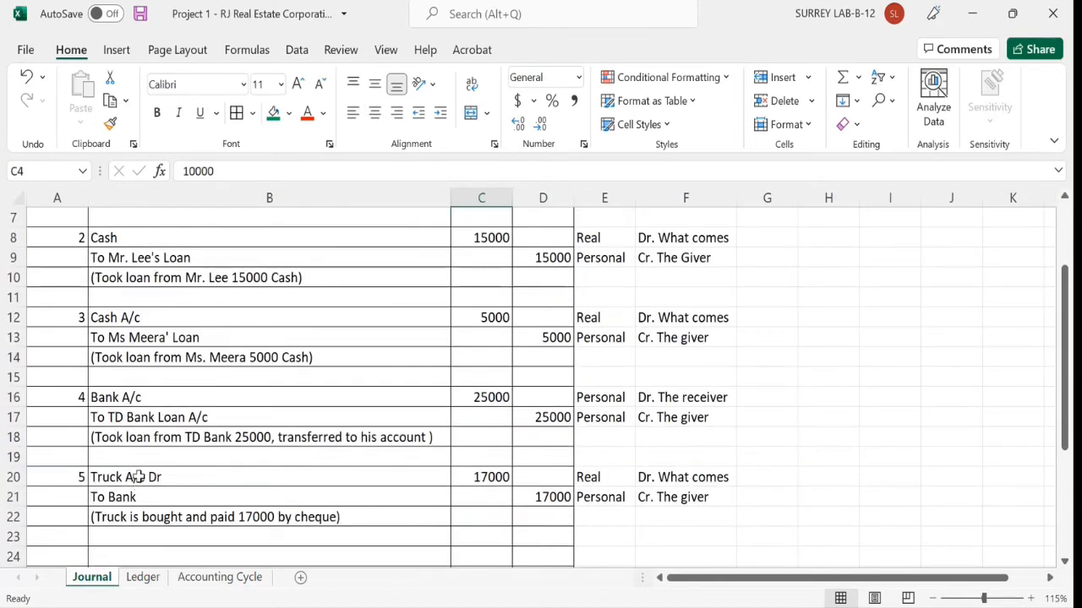
left_click(138, 478)
left_click(143, 577)
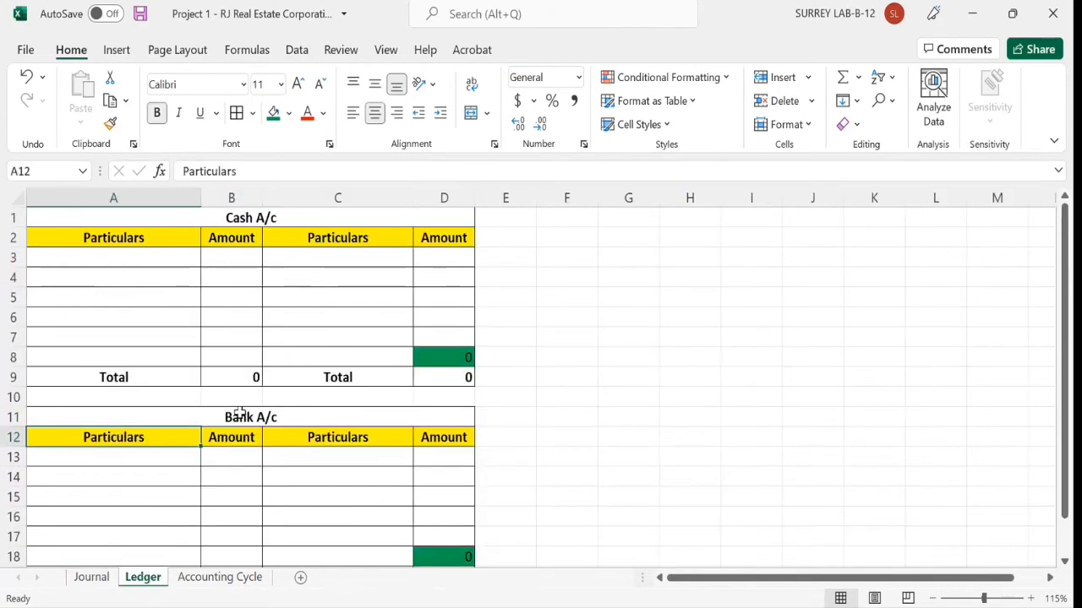
left_click_drag(239, 414, 232, 532)
key("ctrl+c")
scroll(222, 515, "down", 2)
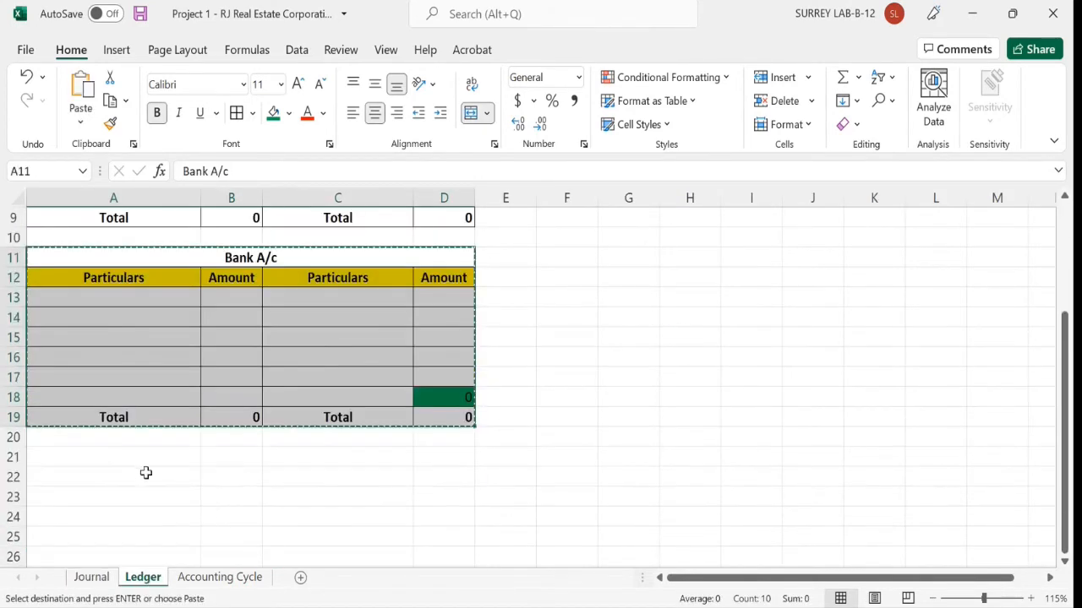
left_click(129, 456)
key("ctrl+v")
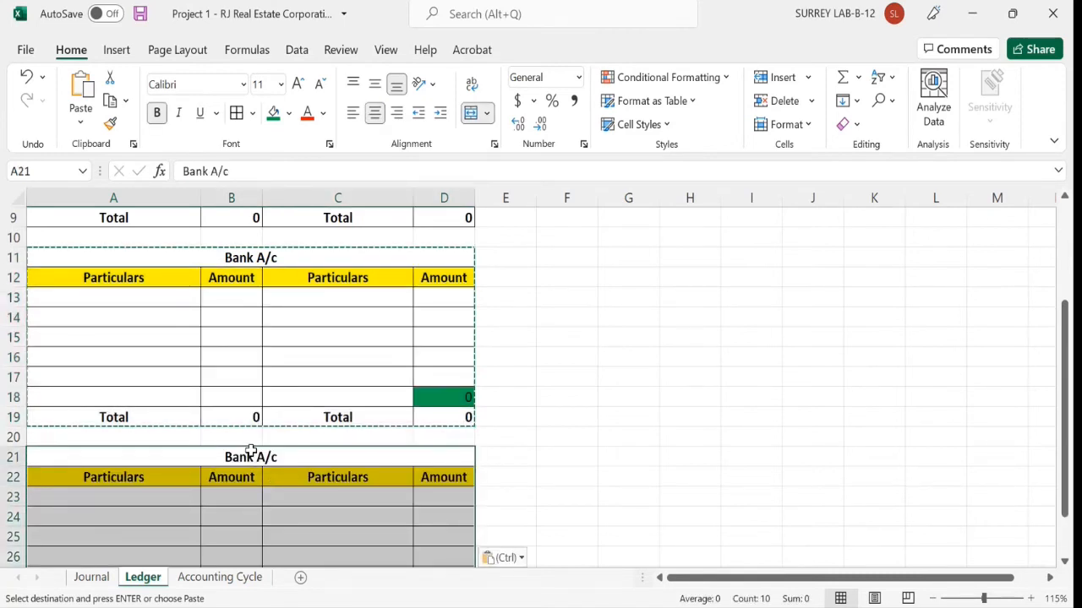
Change the title of the copied table in A21 to "Truck A/c".
left_click(255, 458)
double_click(239, 458)
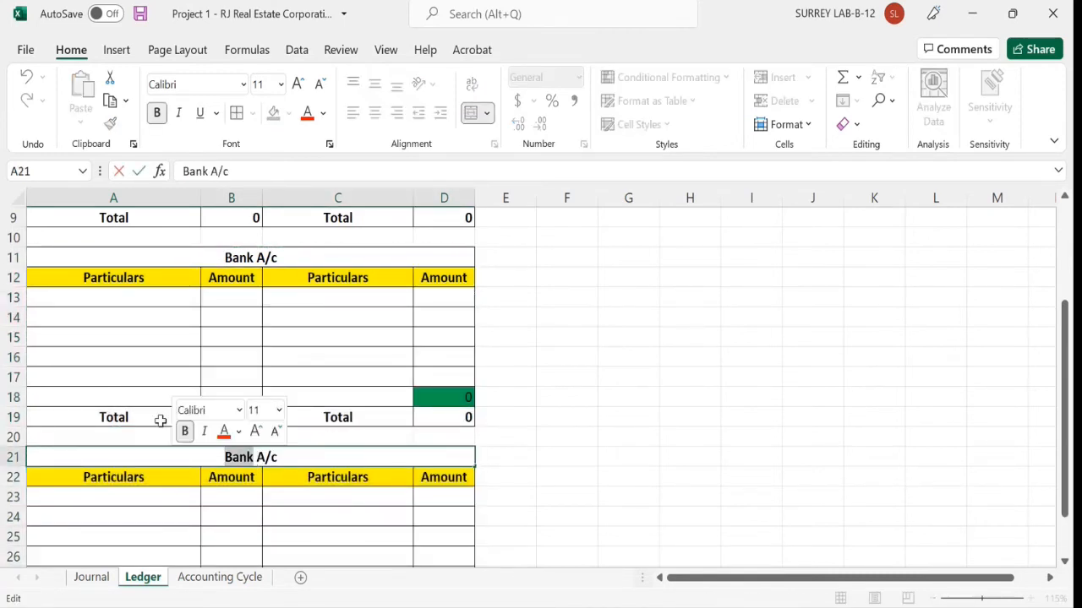
type("Truck")
key("Return")
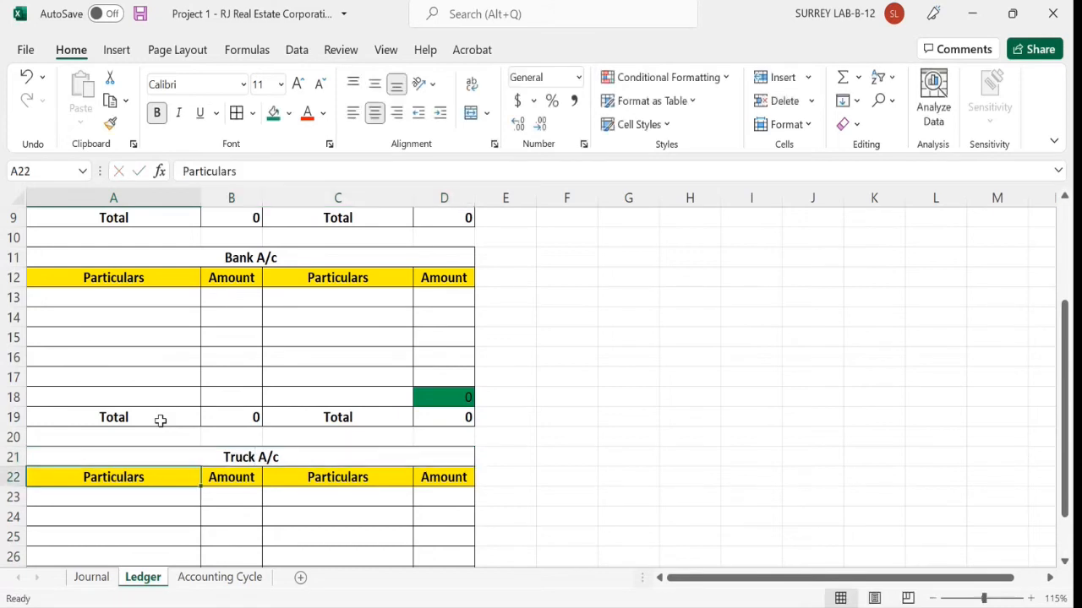
Look over the Cash, Bank and Truck account tables on the Ledger sheet.
scroll(326, 425, "up", 3)
left_click(294, 298)
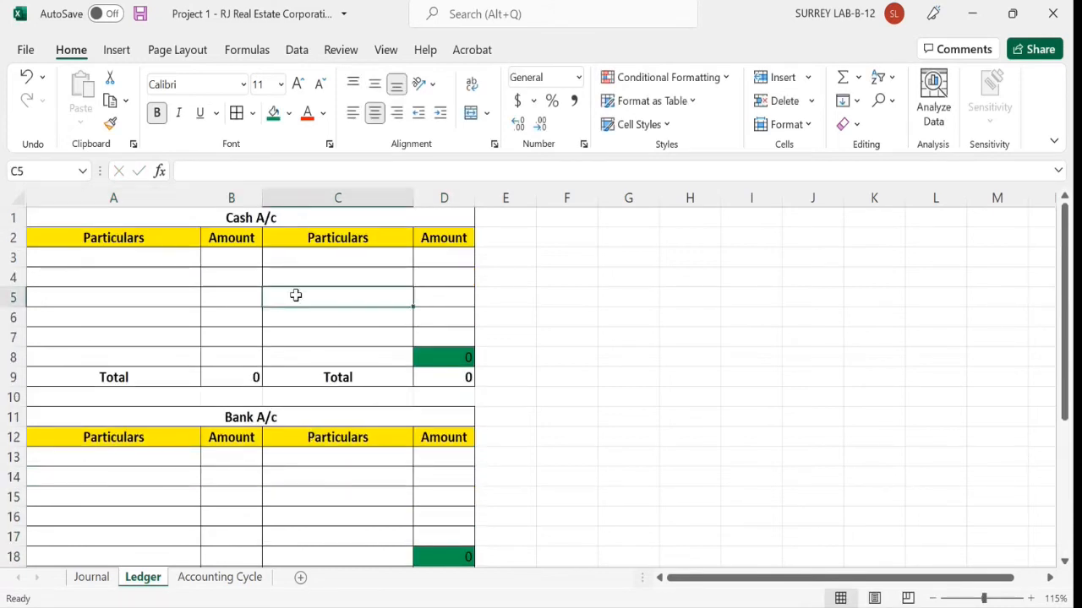
scroll(287, 355, "down", 2)
left_click(279, 390)
scroll(280, 390, "down", 3)
left_click(251, 393)
scroll(259, 389, "up", 5)
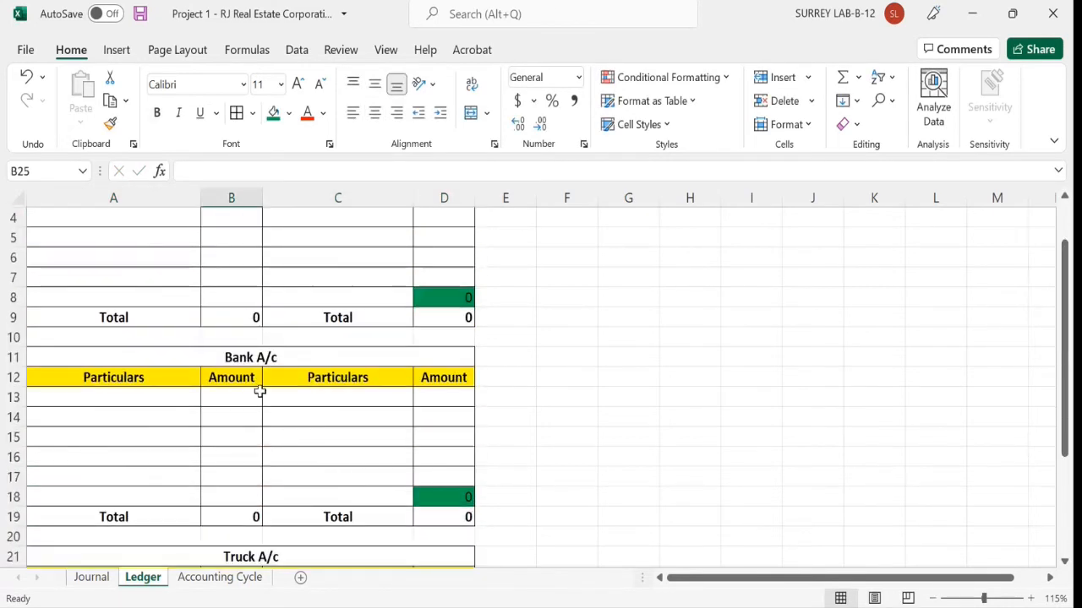
left_click_drag(258, 217, 253, 476)
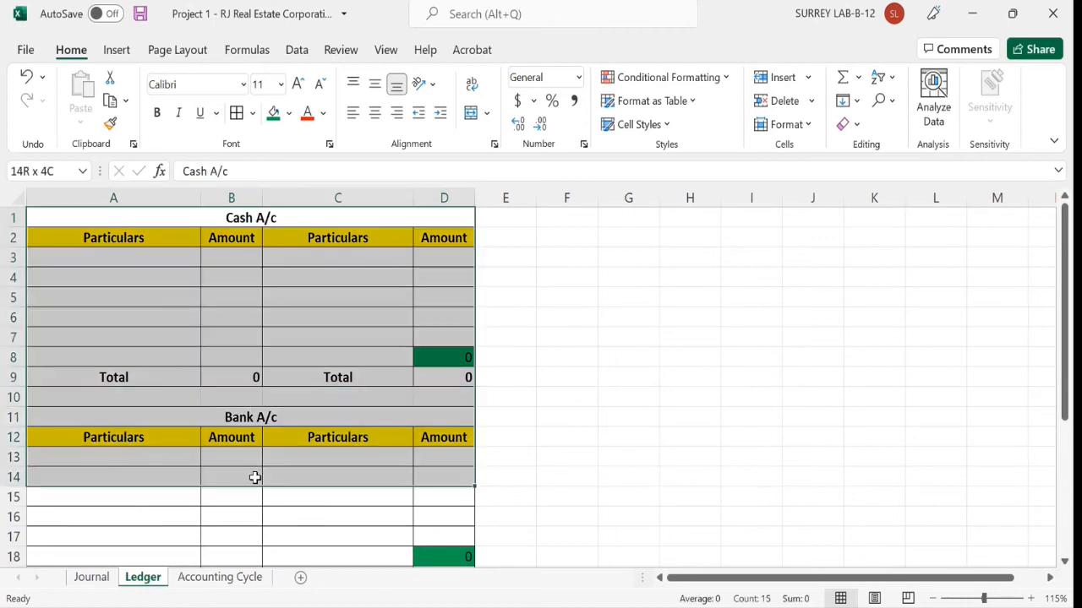
Check the capital account credited in transaction 1 of the Journal and compare it with the account tables on the Ledger sheet.
left_click(98, 578)
scroll(254, 435, "up", 2)
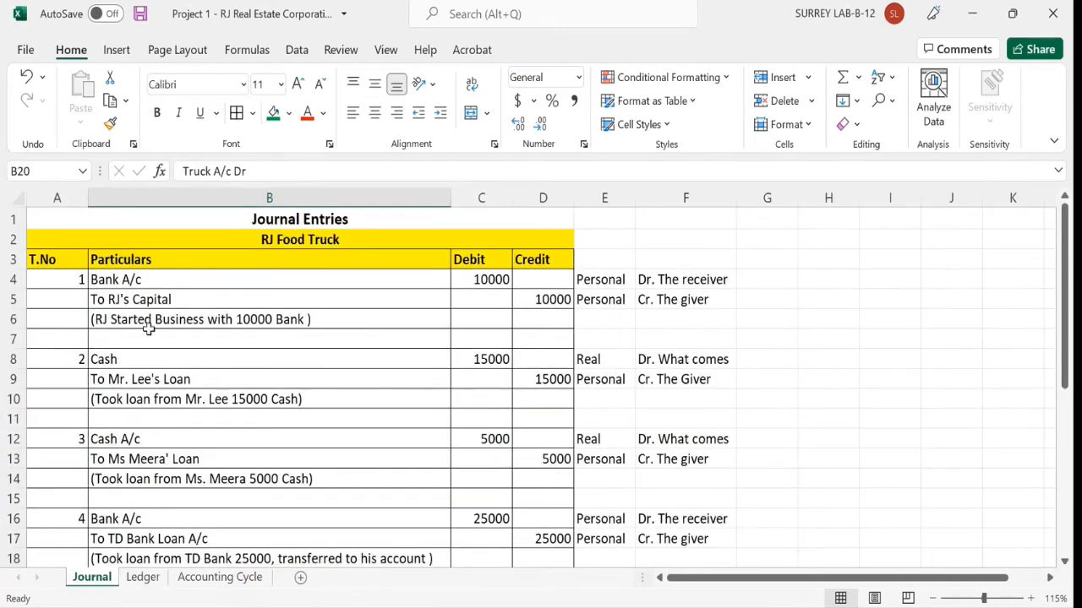
left_click(159, 299)
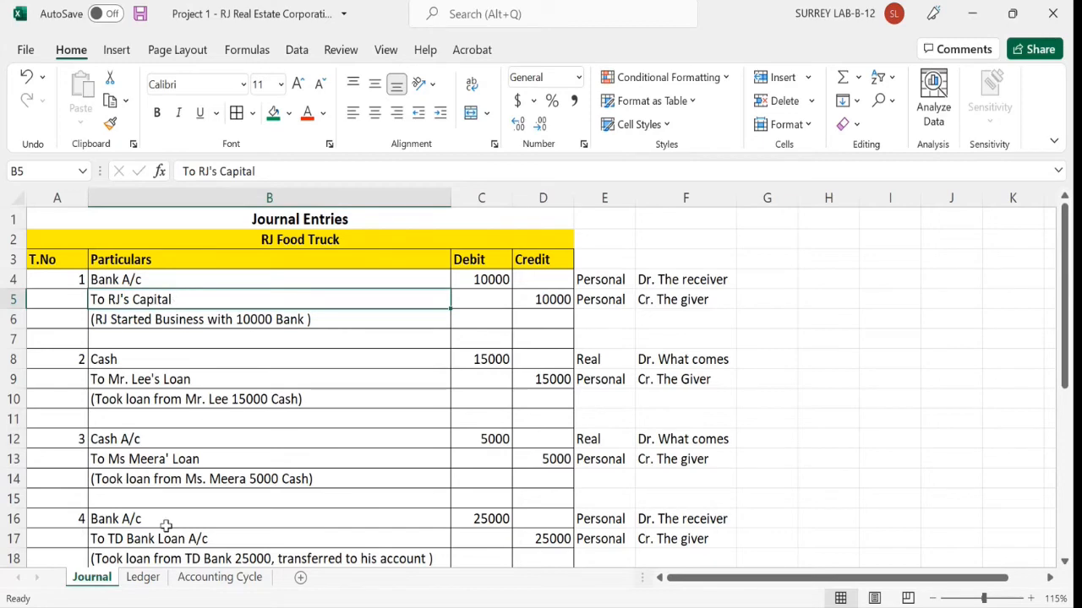
left_click(144, 578)
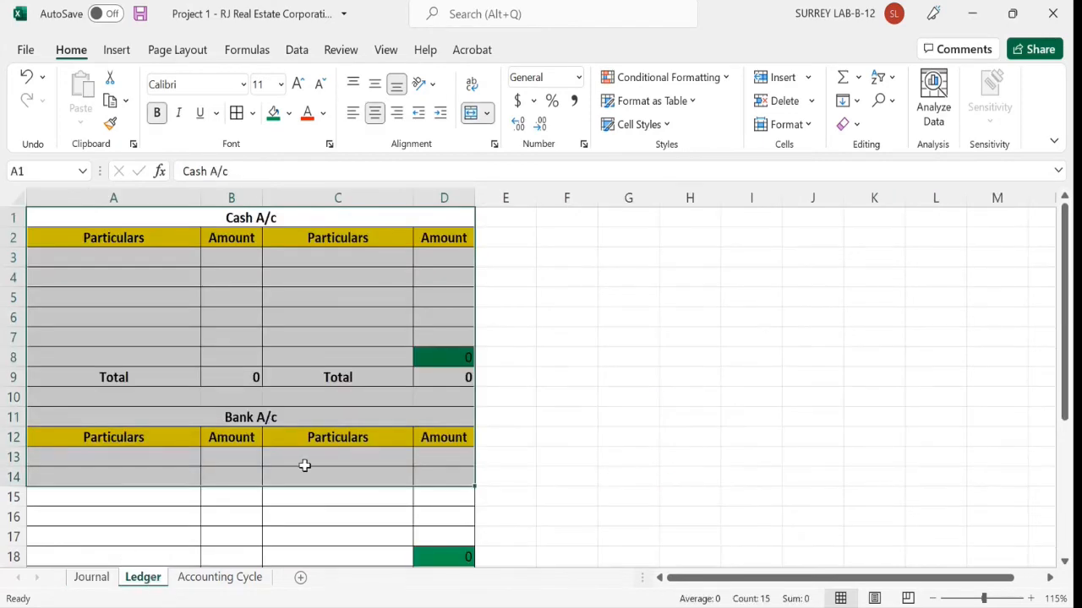
left_click(305, 466)
scroll(290, 415, "down", 3)
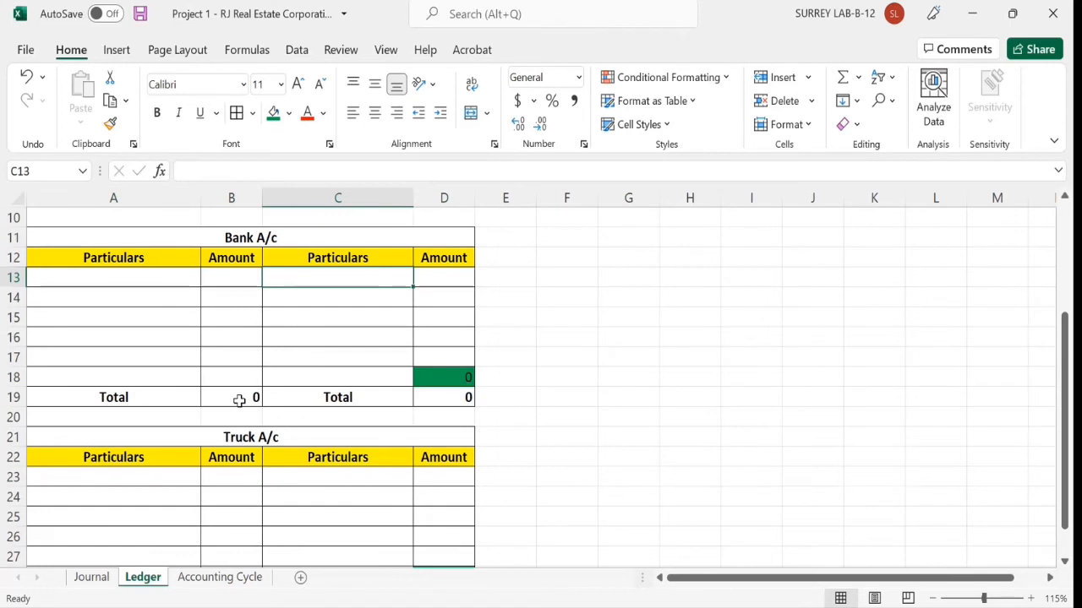
scroll(240, 400, "down", 2)
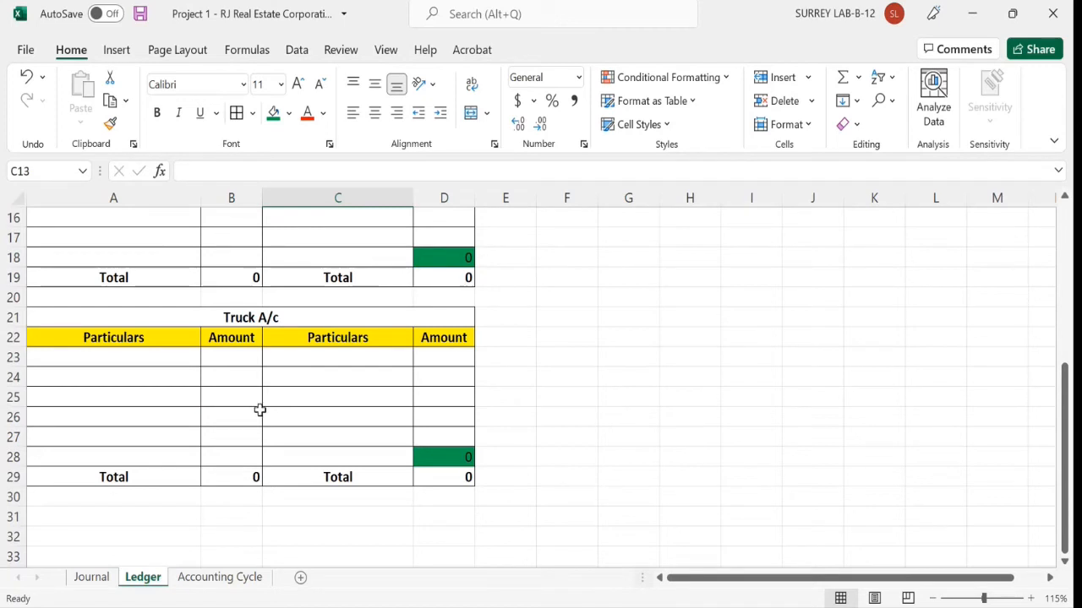
scroll(299, 398, "up", 5)
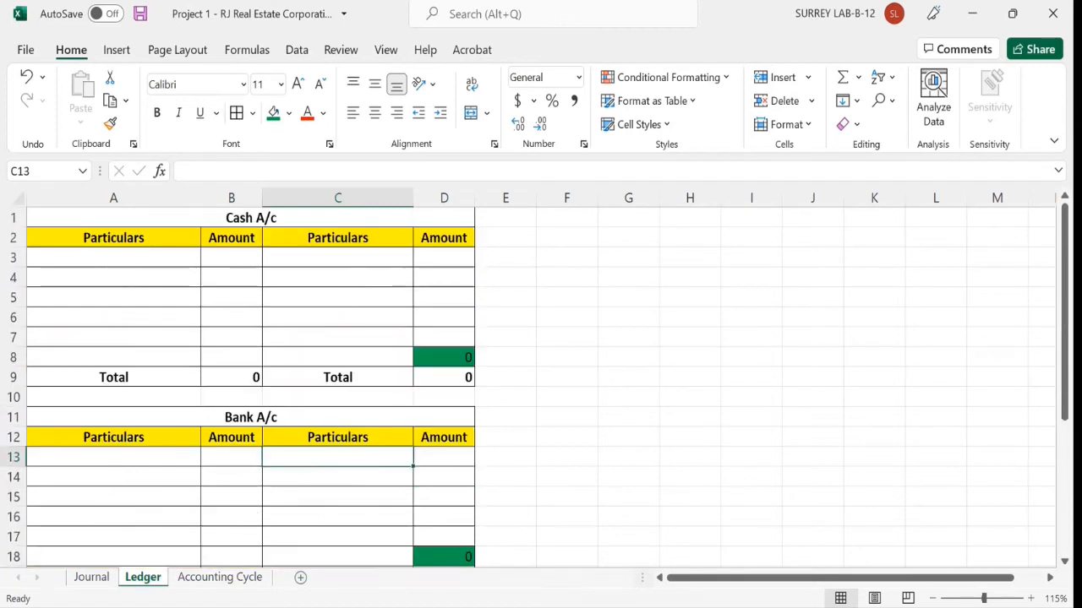
Check the debit balance rule for assets and expenses on the Accounting Cycle sheet and compare it with the Cash, Bank and Truck ledger tables.
left_click(220, 579)
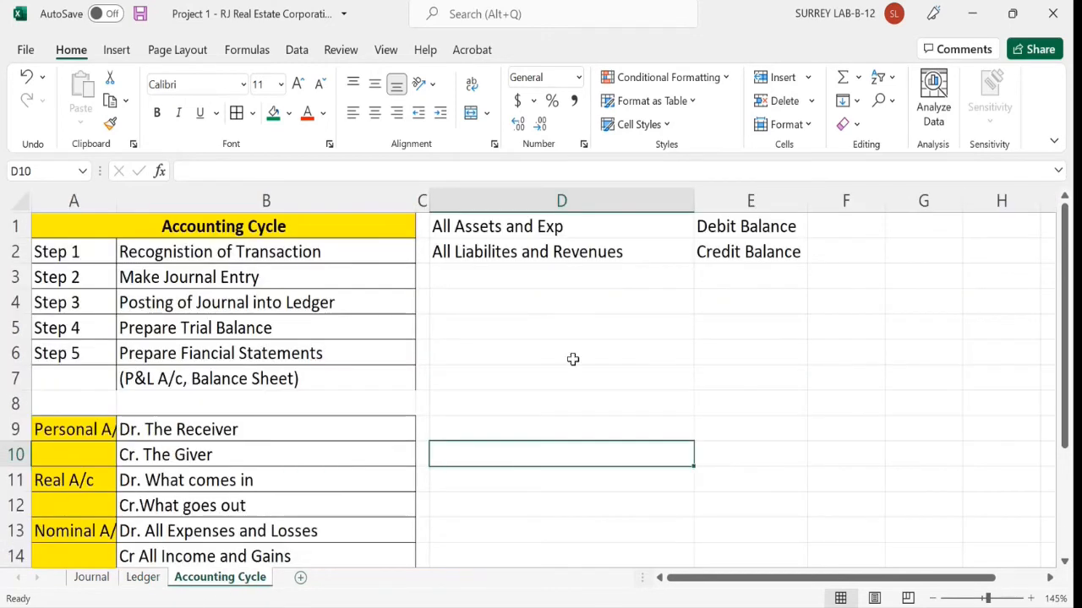
left_click(529, 225)
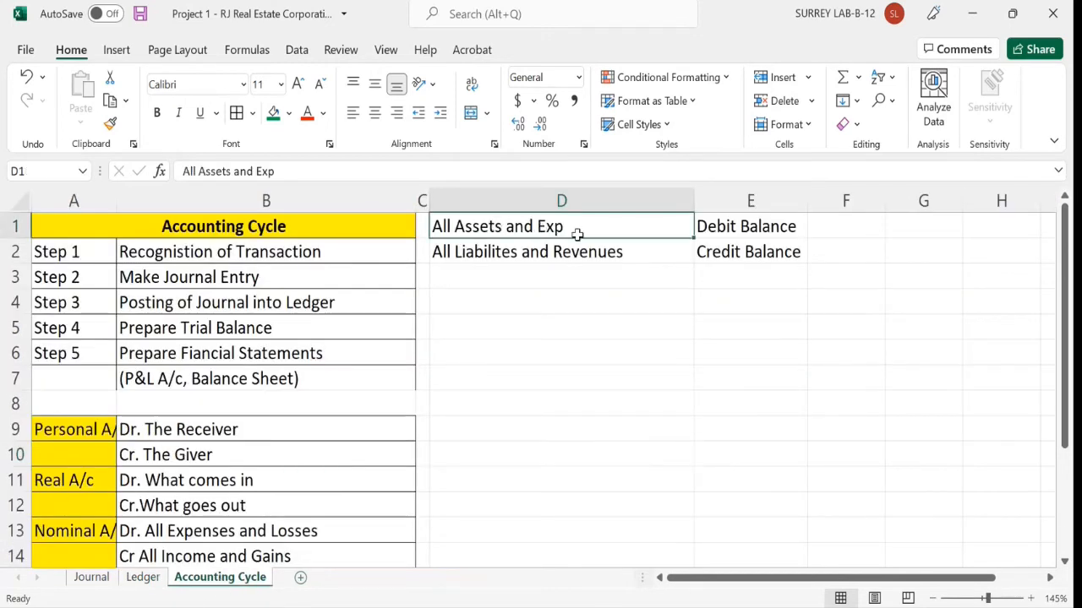
left_click(740, 236)
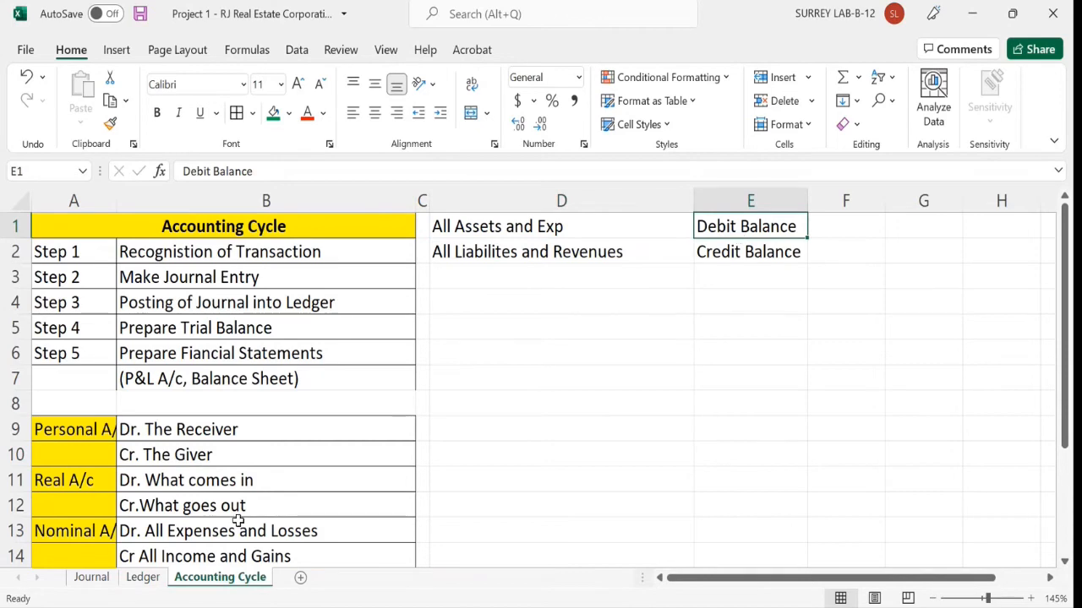
left_click(143, 578)
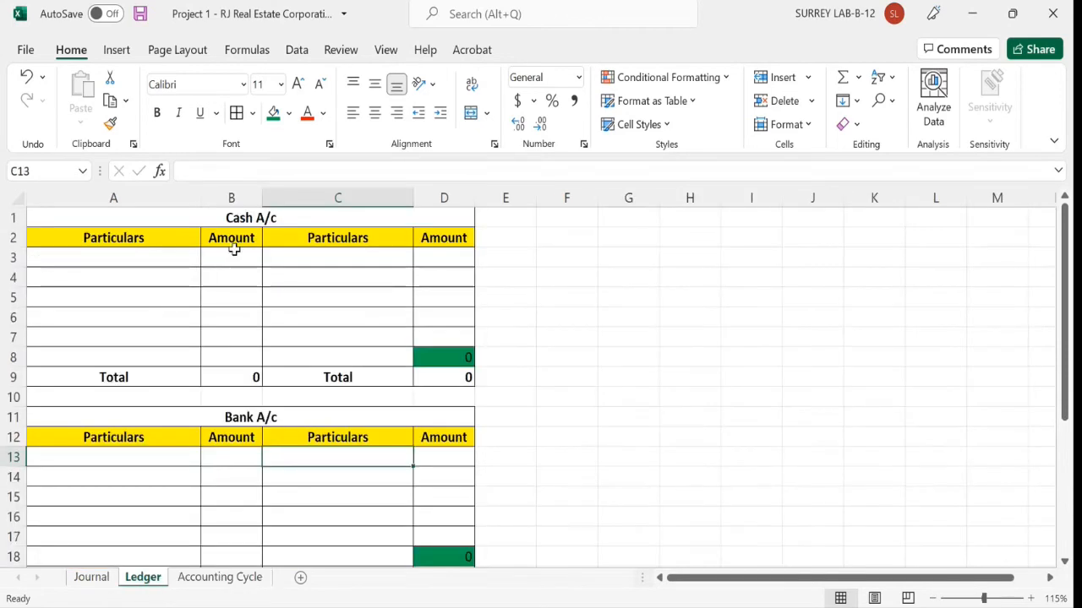
left_click(240, 219)
scroll(273, 339, "down", 1)
left_click(252, 357)
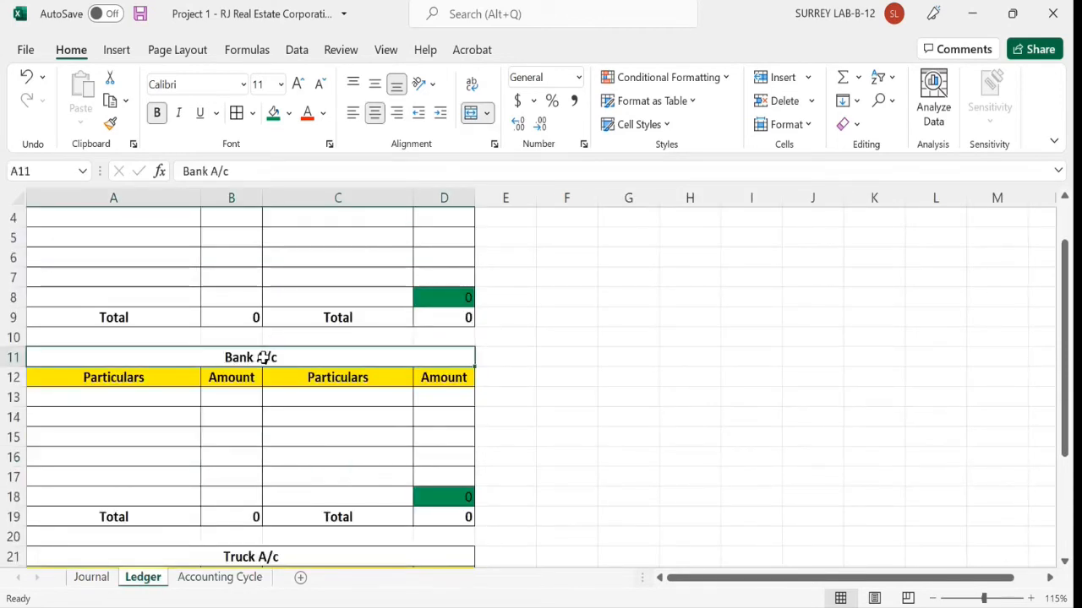
scroll(316, 370, "down", 2)
left_click(241, 437)
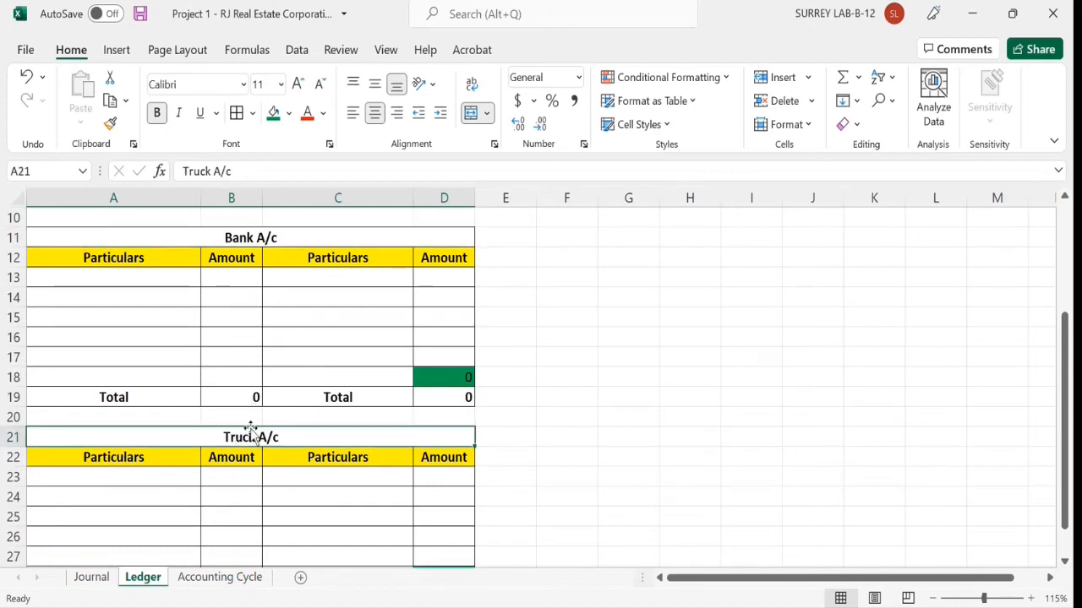
scroll(225, 307, "up", 3)
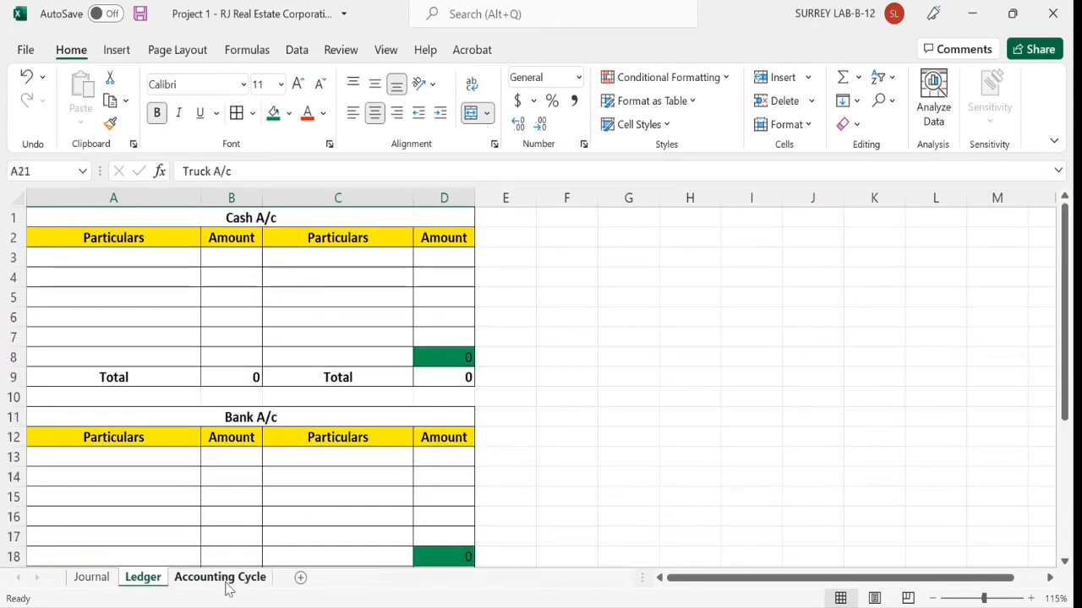
Recheck the debit balance rule, and examine the amount ranges and balance cells of the Cash, Bank and Truck tables on the Ledger sheet.
left_click(191, 581)
left_click(512, 233)
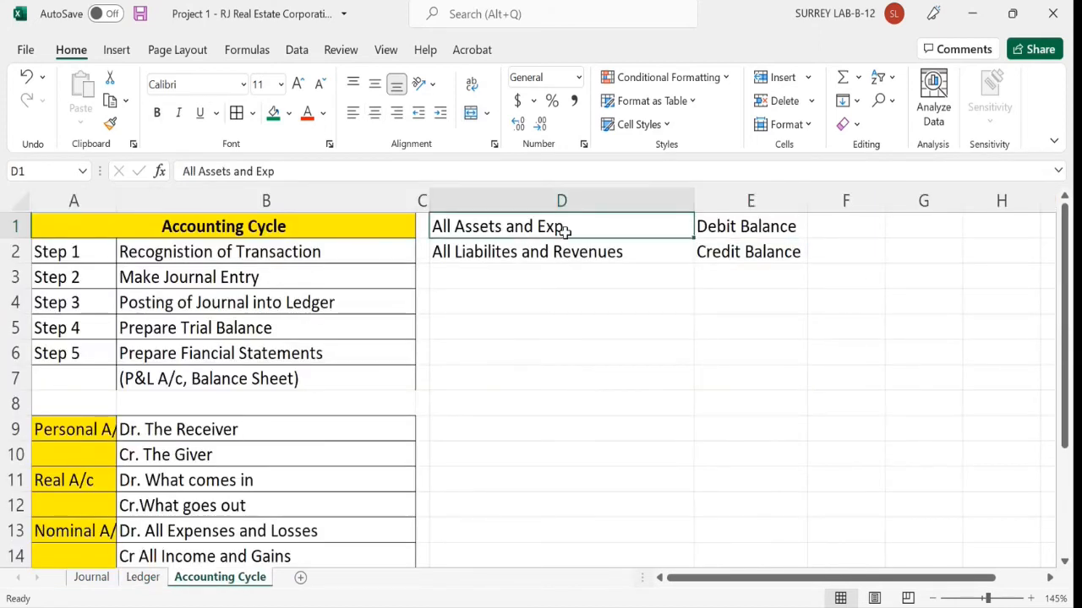
left_click(736, 237)
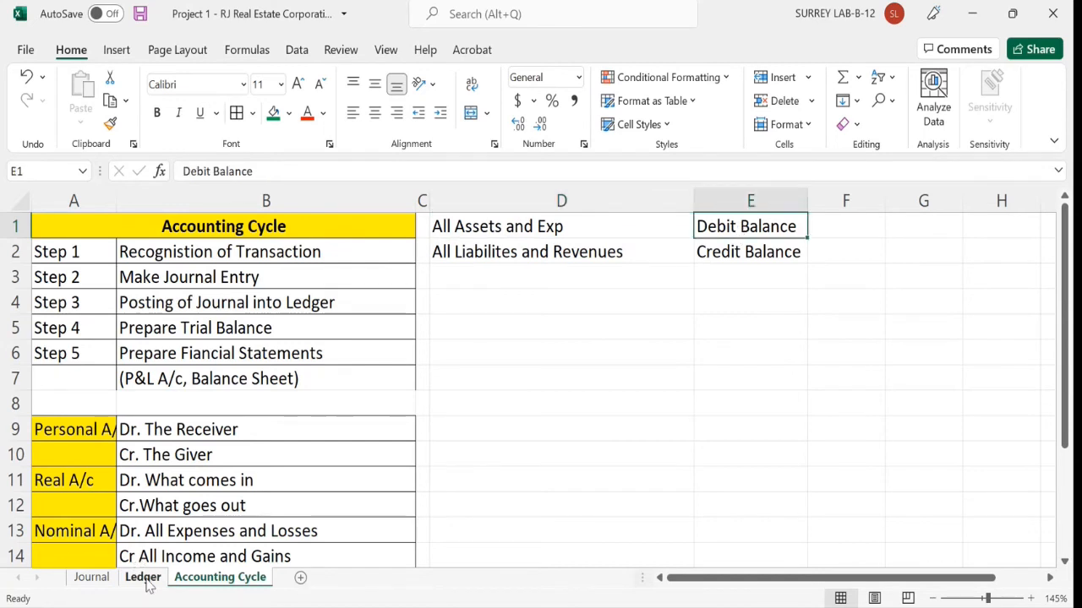
left_click(143, 578)
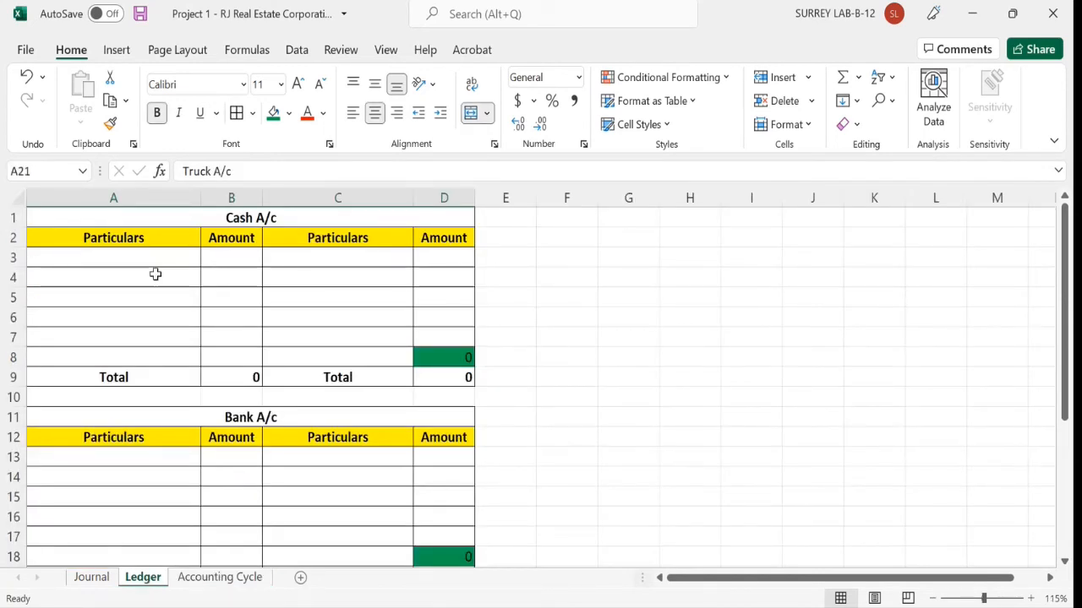
left_click_drag(225, 261, 234, 360)
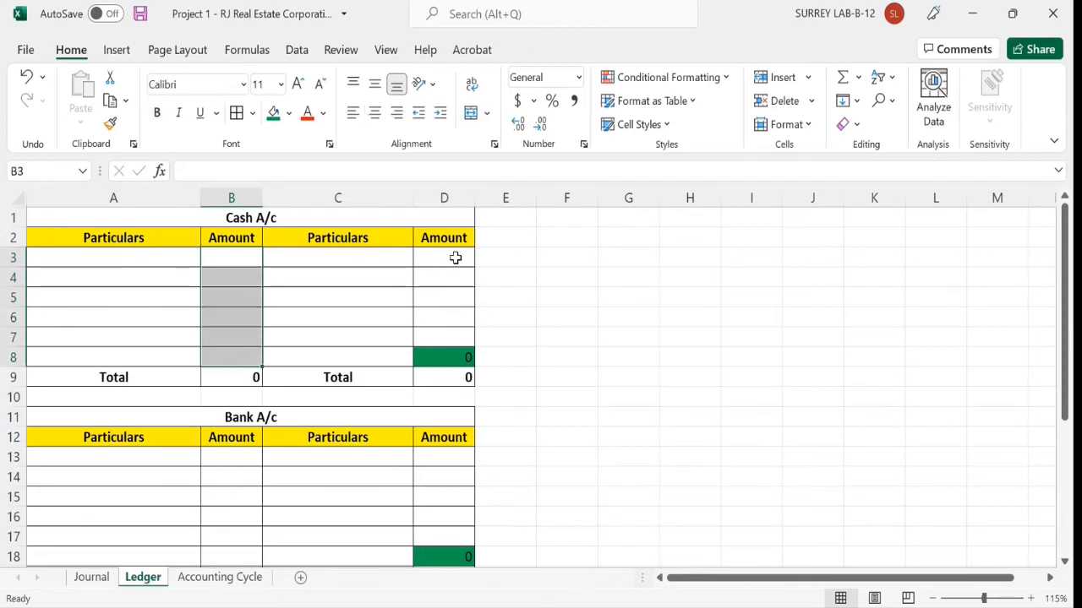
left_click_drag(456, 258, 451, 330)
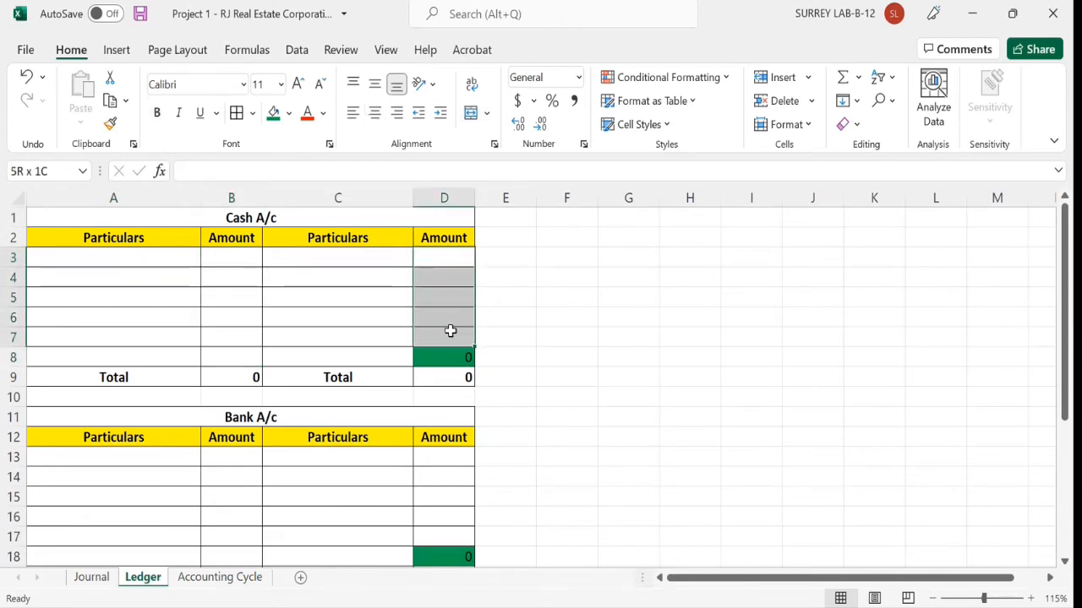
left_click(229, 257)
left_click(436, 357)
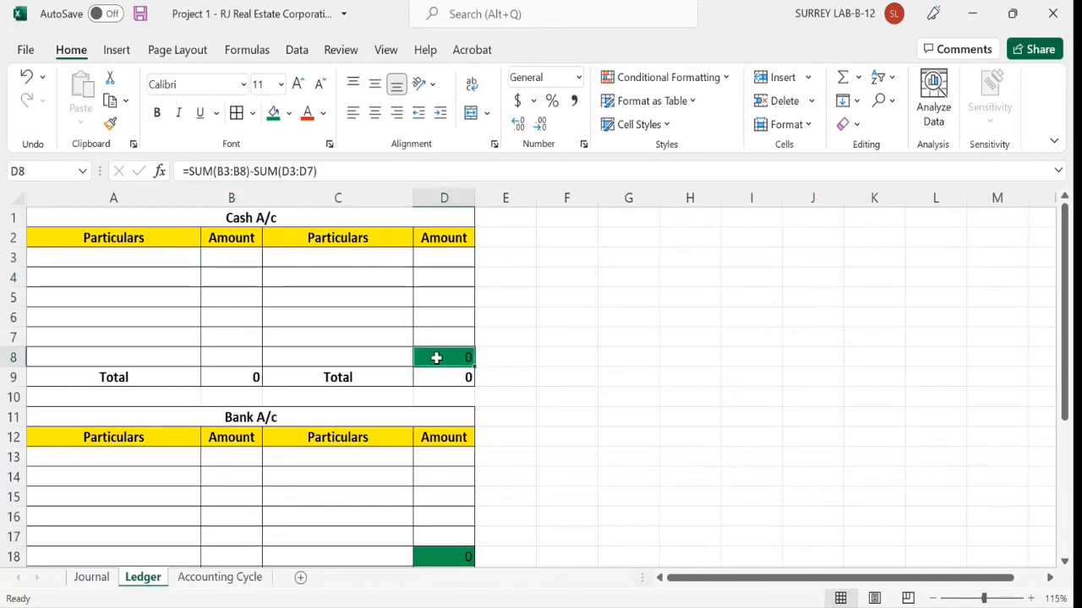
scroll(243, 410, "down", 2)
left_click(149, 333)
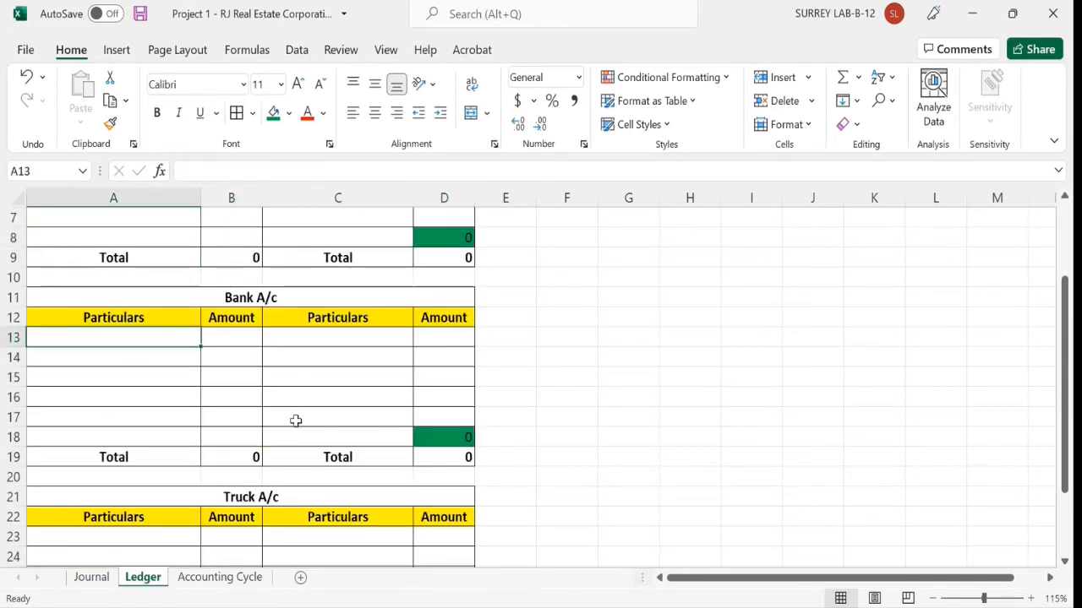
left_click(451, 451)
scroll(464, 441, "down", 3)
left_click(149, 373)
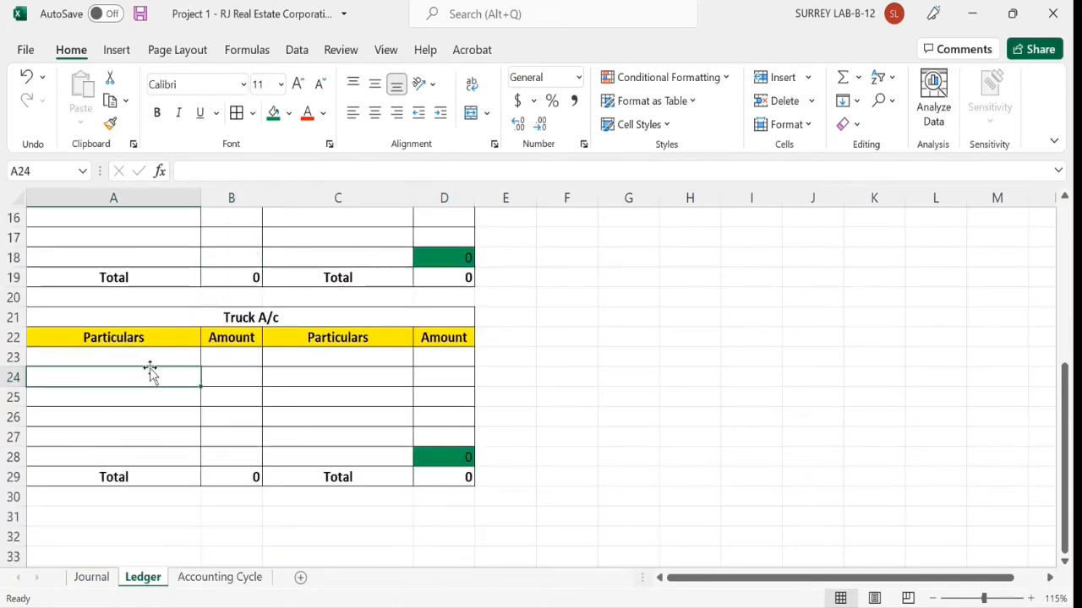
left_click(459, 460)
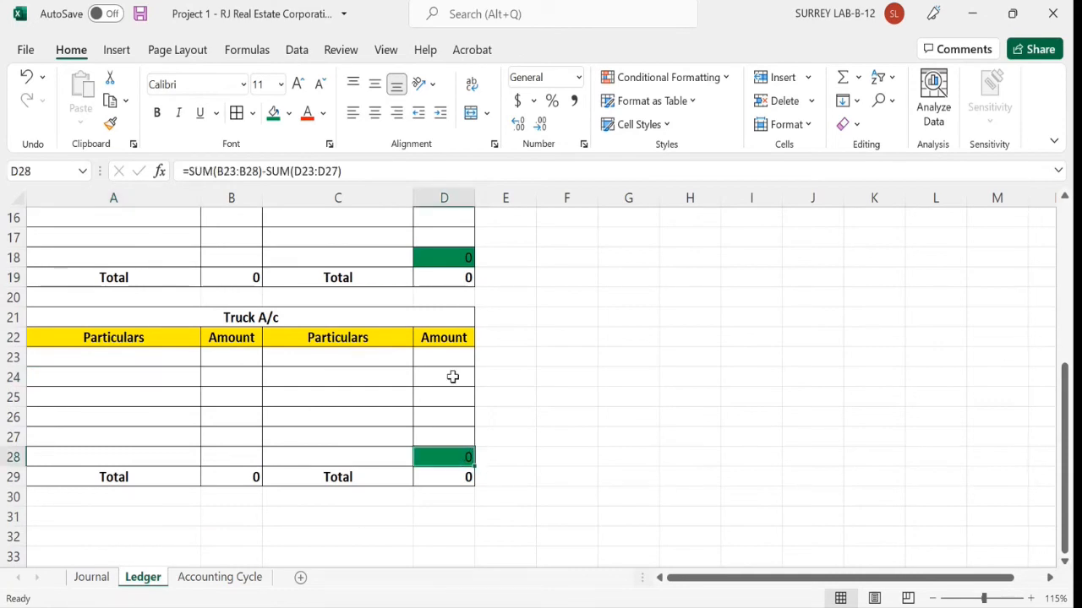
scroll(569, 343, "up", 5)
Check the credit balance rule for liabilities and revenues on the Accounting Cycle sheet and compare cells B8 and D8 of the Cash A/c table.
left_click(222, 578)
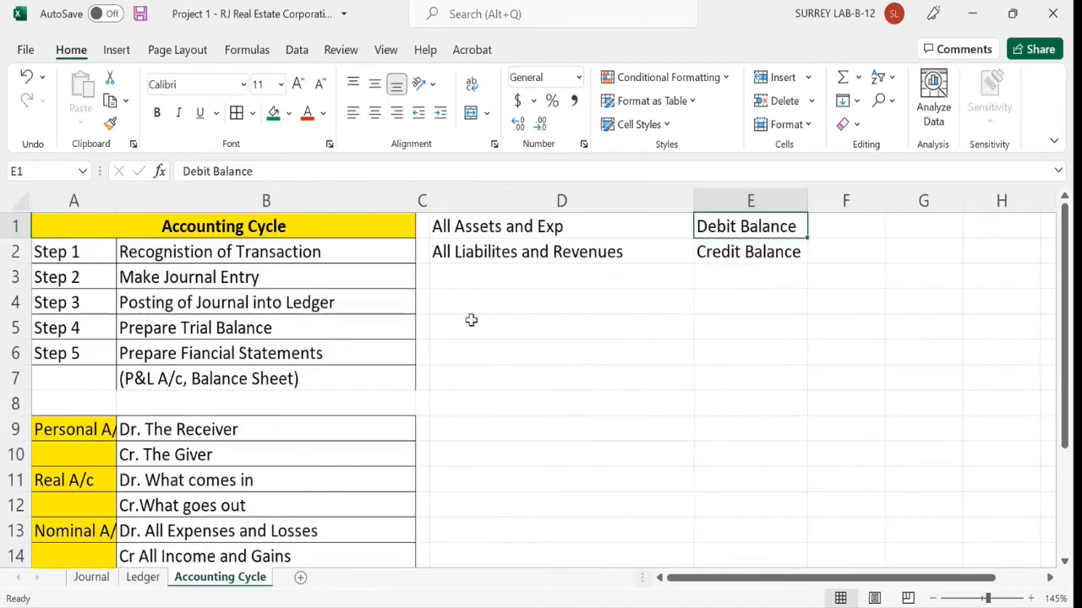
left_click(489, 255)
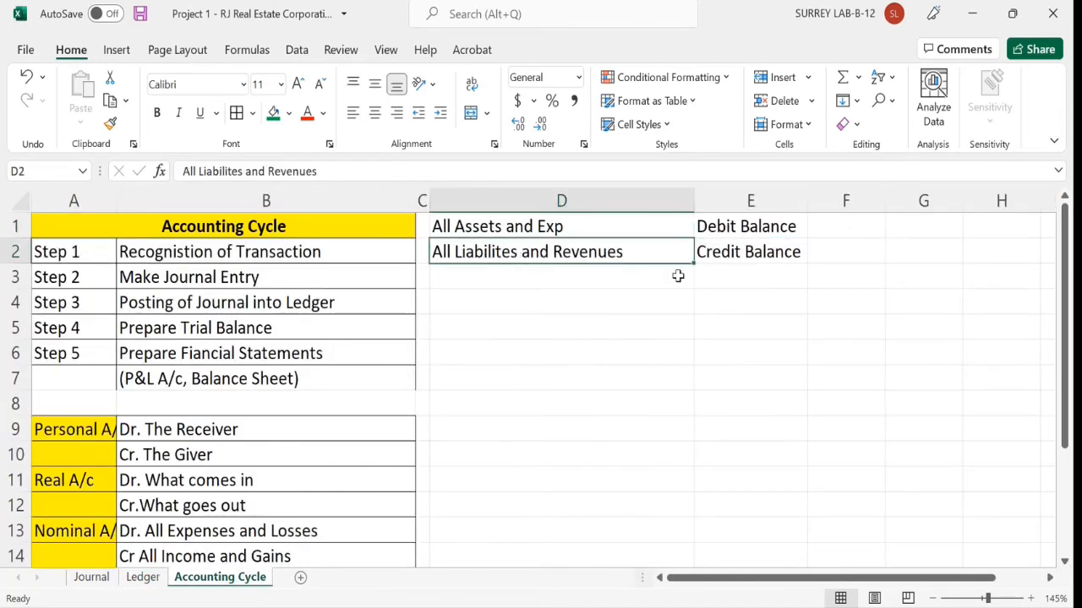
left_click(742, 257)
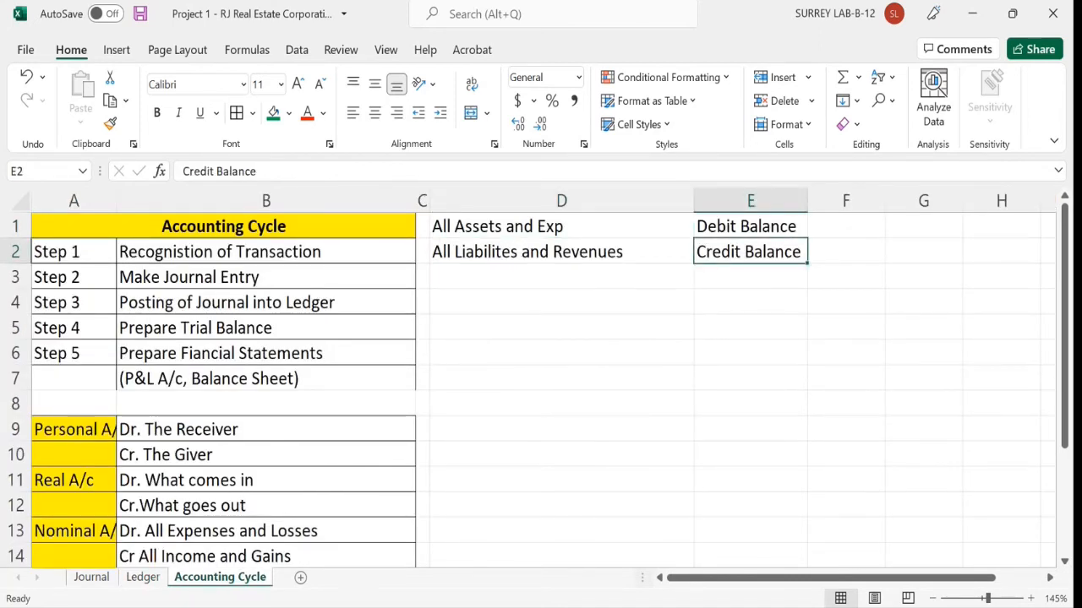
left_click(141, 578)
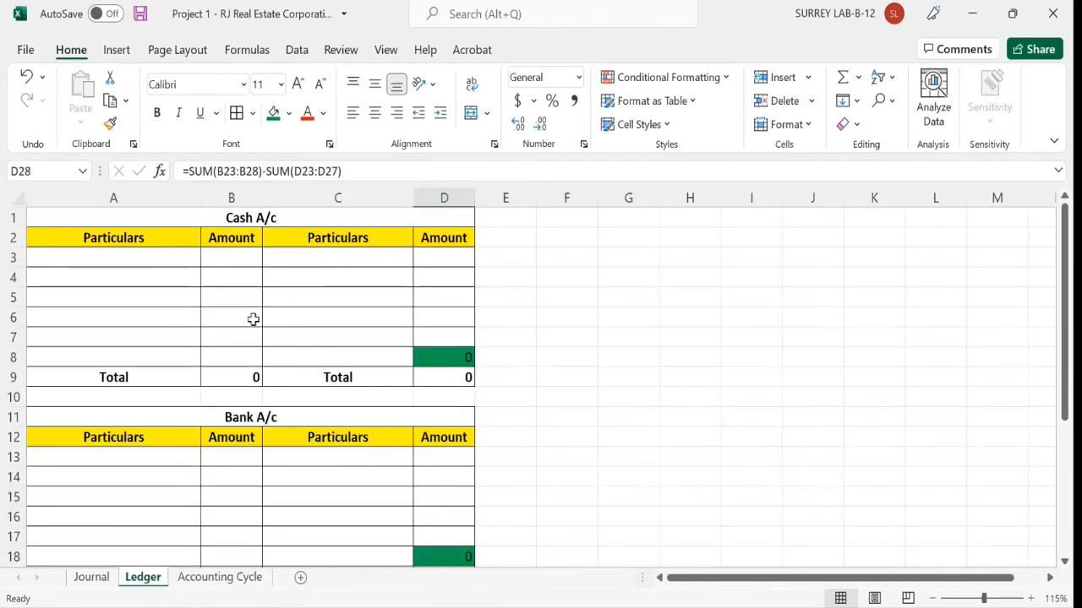
left_click(227, 358)
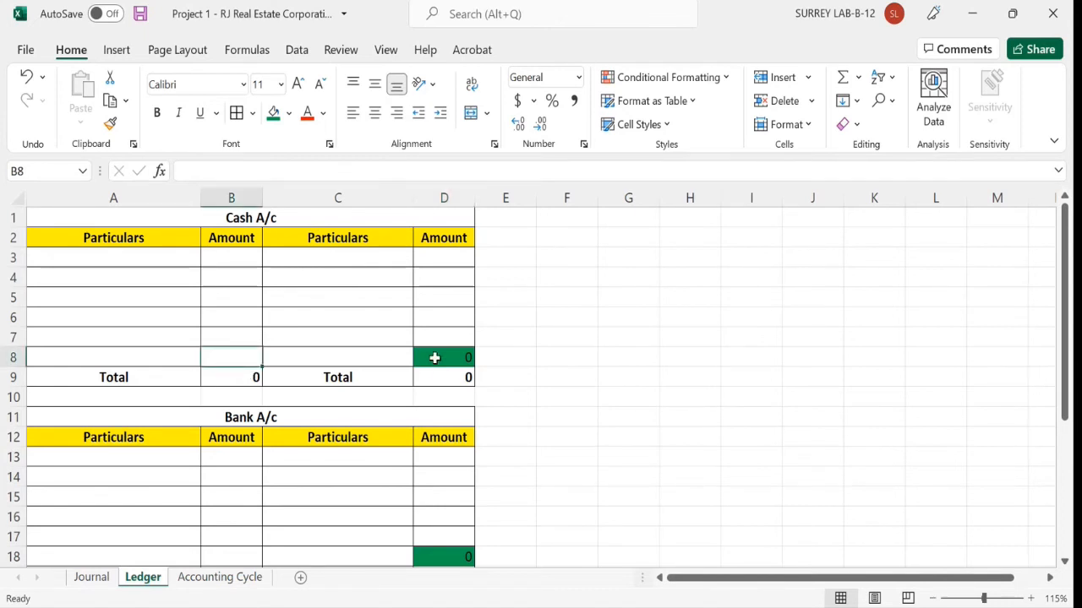
left_click_drag(434, 357, 464, 350)
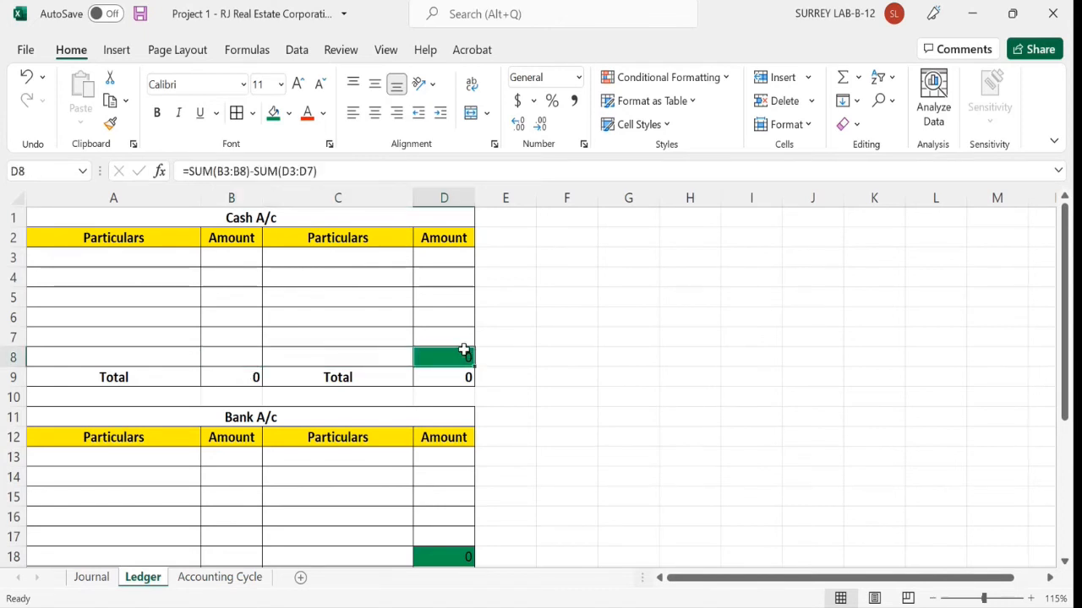
left_click(229, 353)
left_click(309, 333)
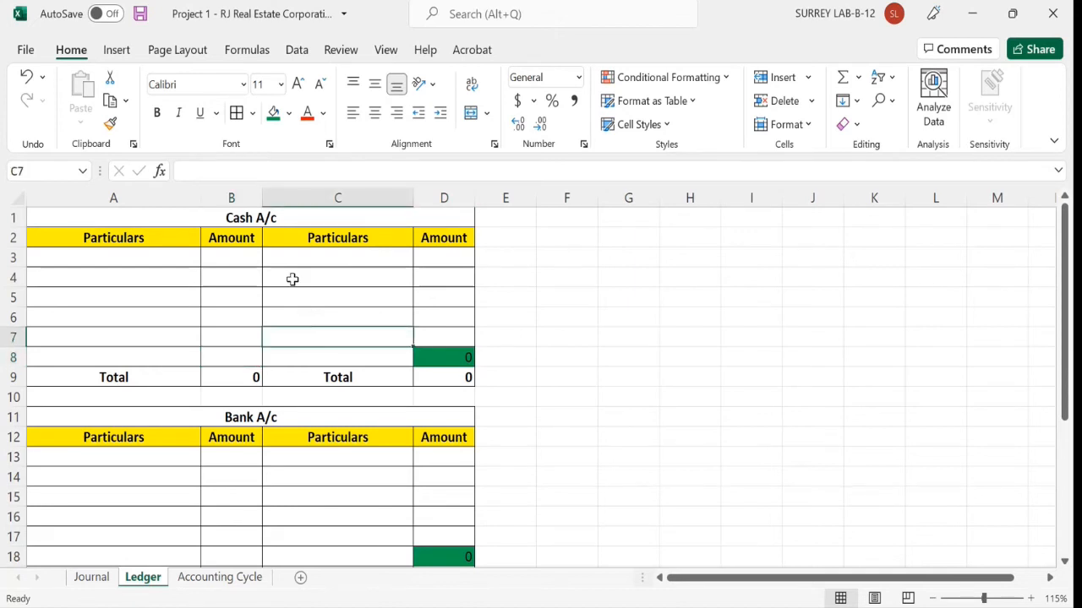
Duplicate the Cash A/c ledger table from A1:D9 to a block starting at F1.
left_click_drag(296, 217, 314, 379)
key("ctrl+c")
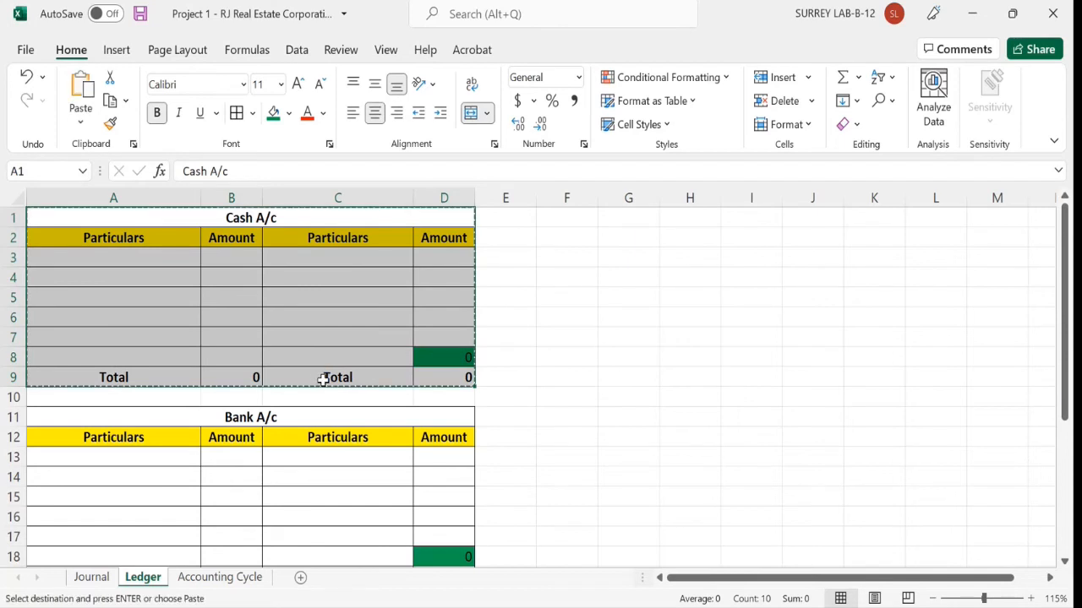
left_click(581, 222)
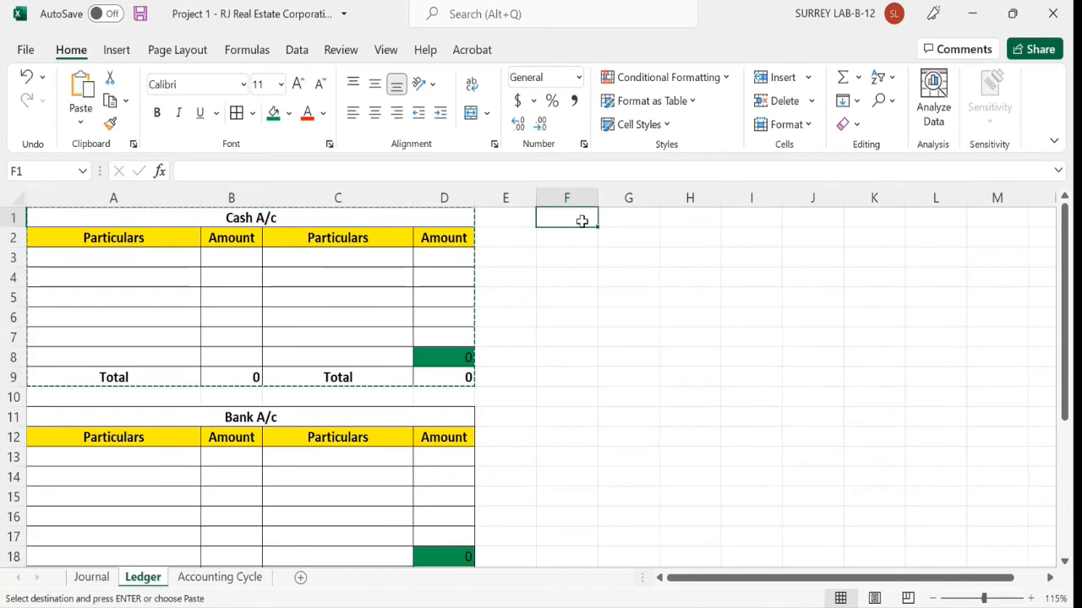
key("ctrl+v")
left_click(568, 279)
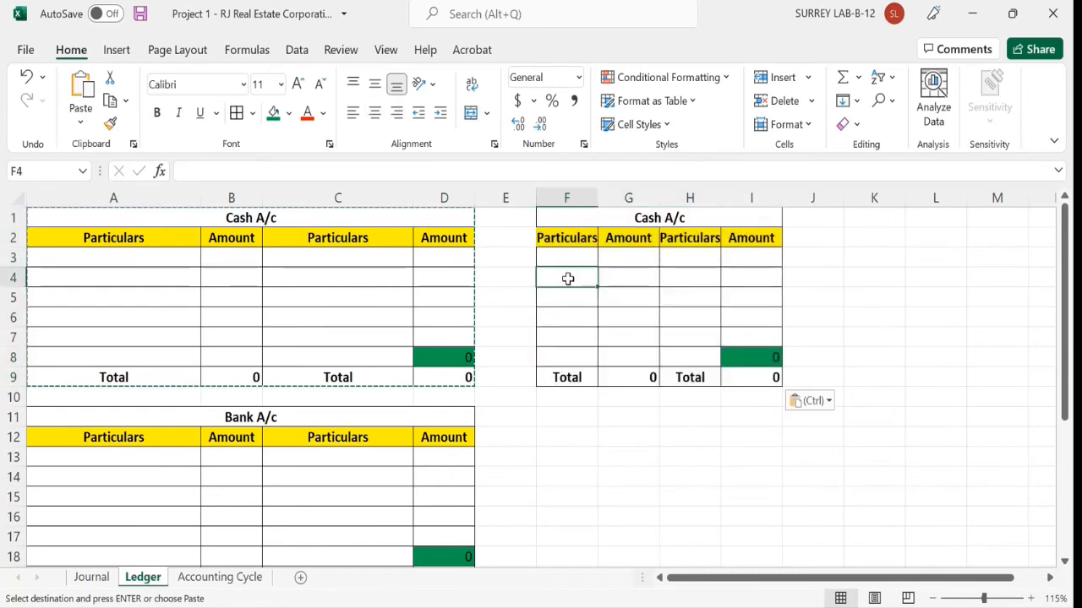
key("Escape")
Widen the two Particulars columns, F and H, of the copied Cash A/c table.
scroll(367, 358, "down", 6)
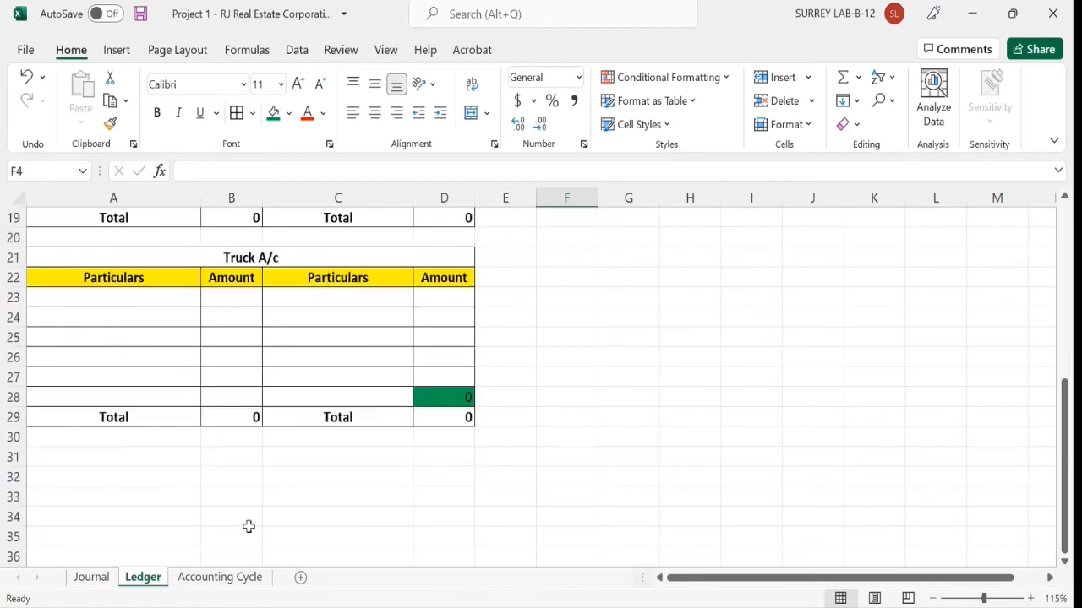
left_click(245, 462)
scroll(633, 314, "up", 6)
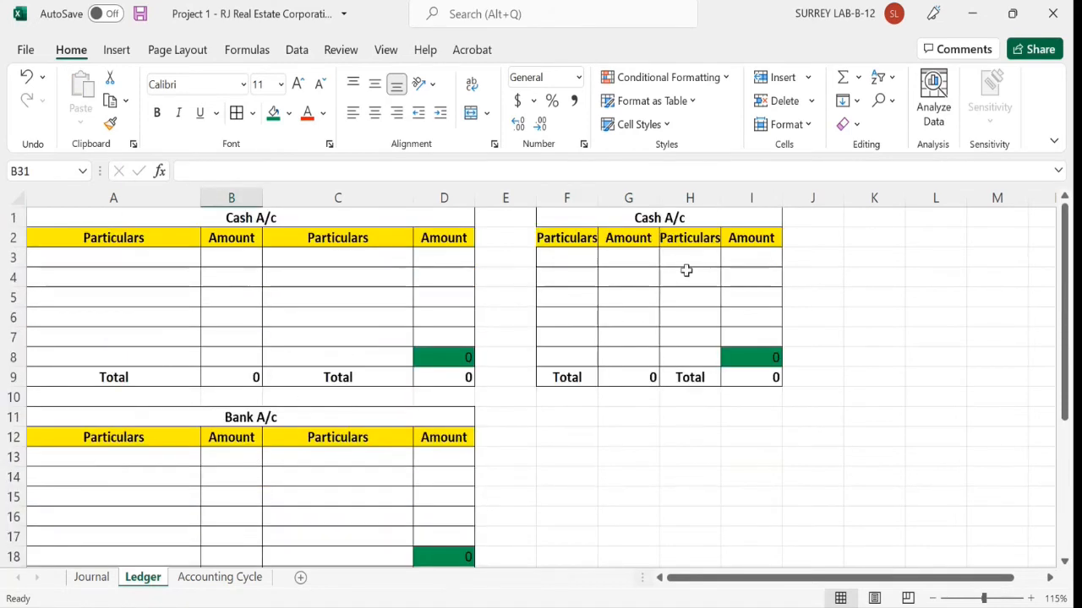
left_click_drag(598, 200, 686, 197)
left_click_drag(809, 198, 884, 196)
Delete the balance formula from I8 of the copied Cash A/c table and set the cell to No Fill.
left_click(124, 245)
left_click(439, 362)
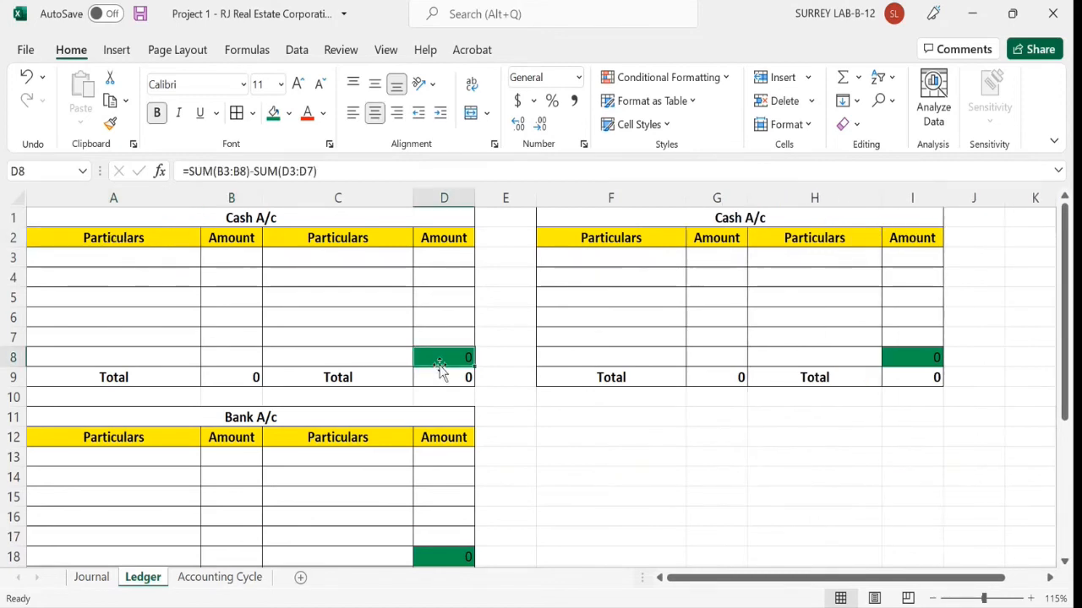
left_click(899, 281)
left_click(716, 382)
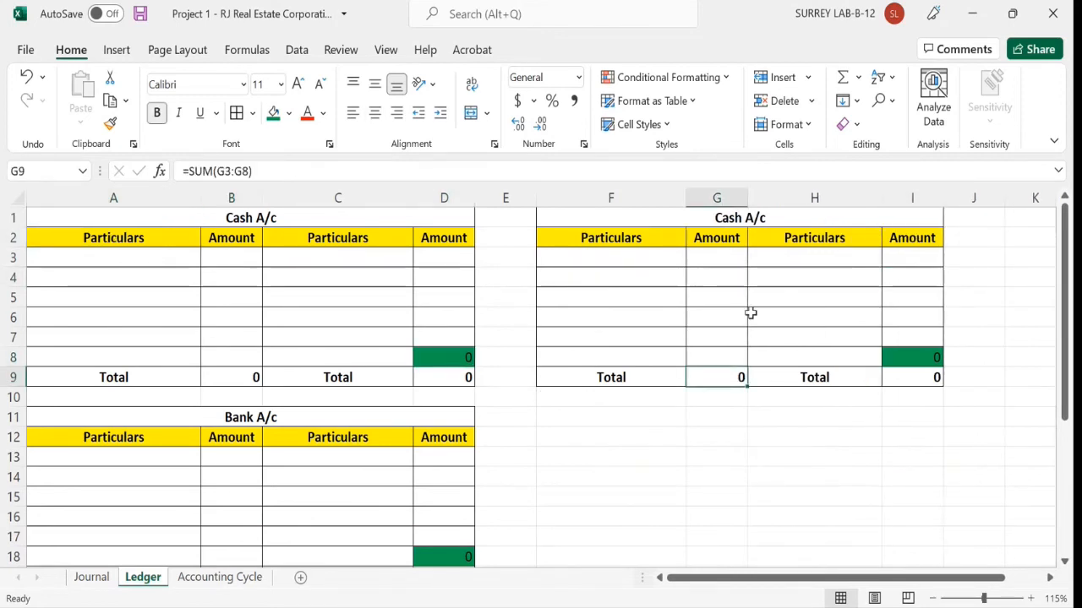
left_click_drag(763, 217, 736, 358)
left_click(719, 334)
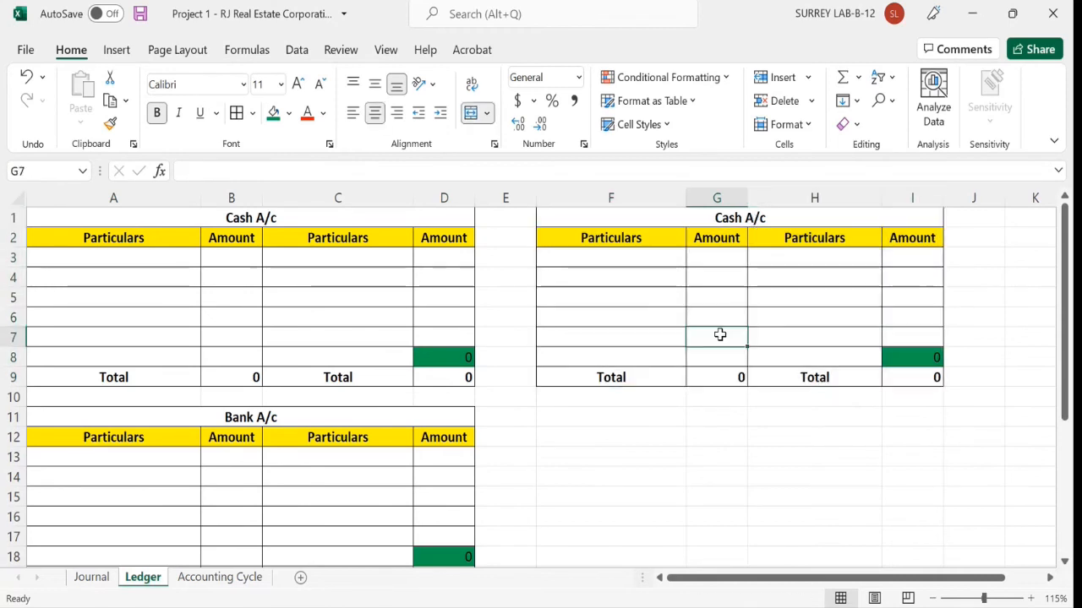
left_click(912, 358)
key("Delete")
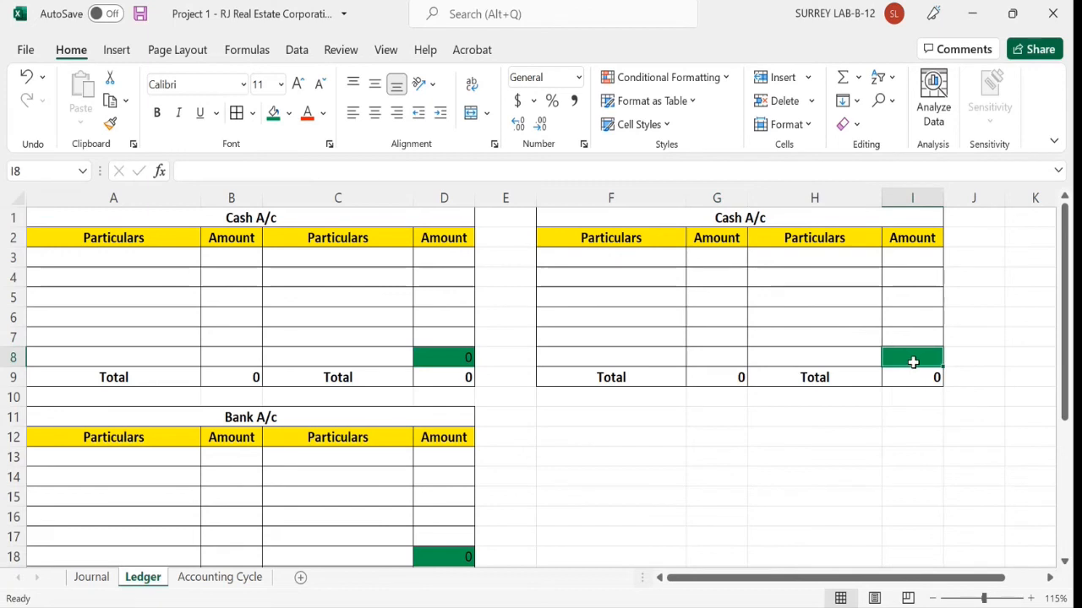
left_click(289, 114)
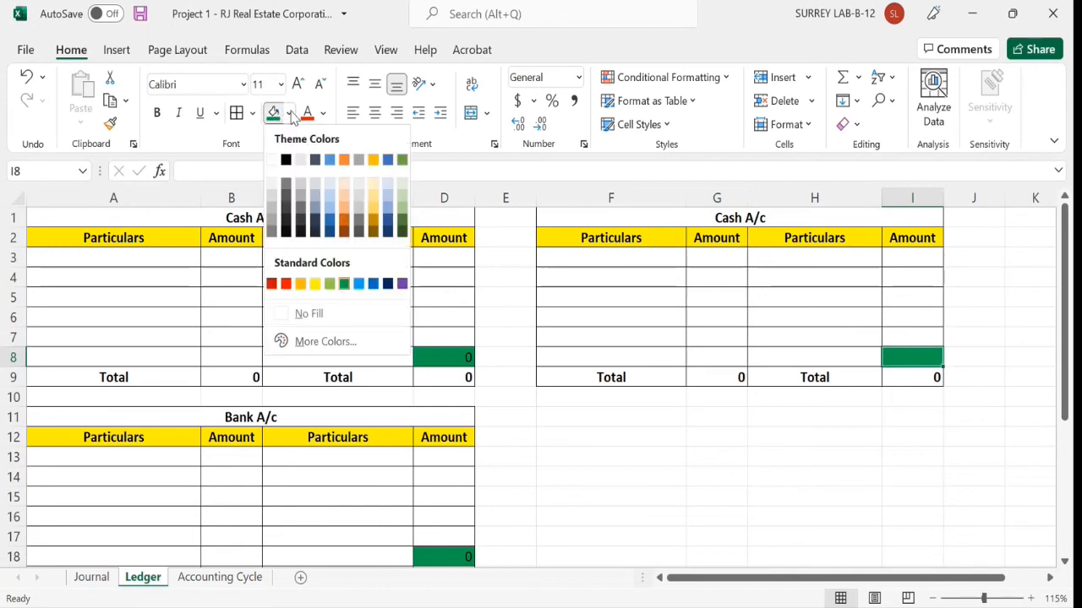
left_click(314, 310)
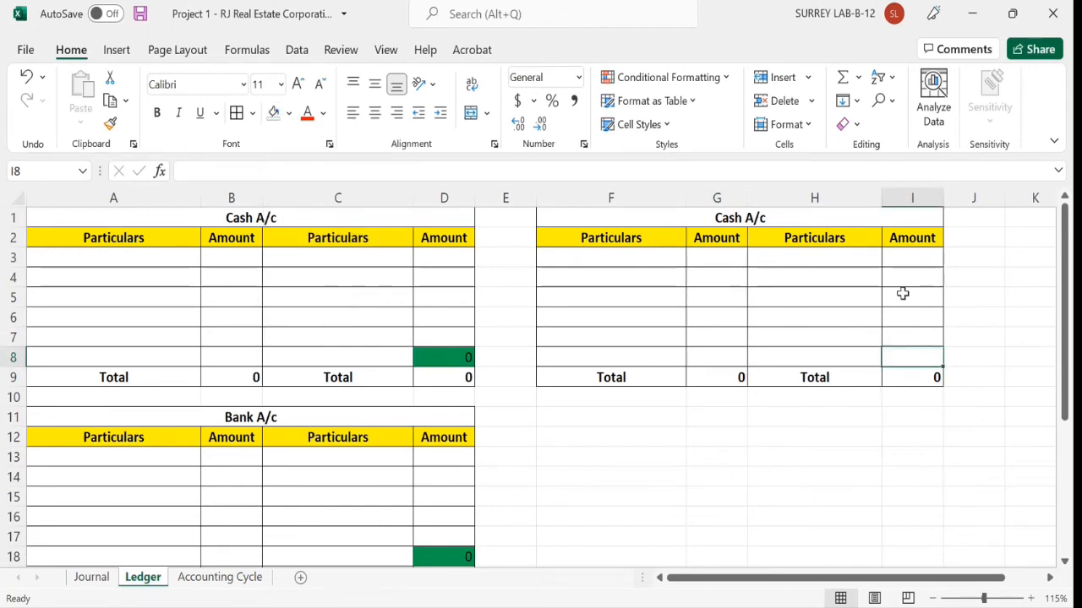
left_click(715, 359)
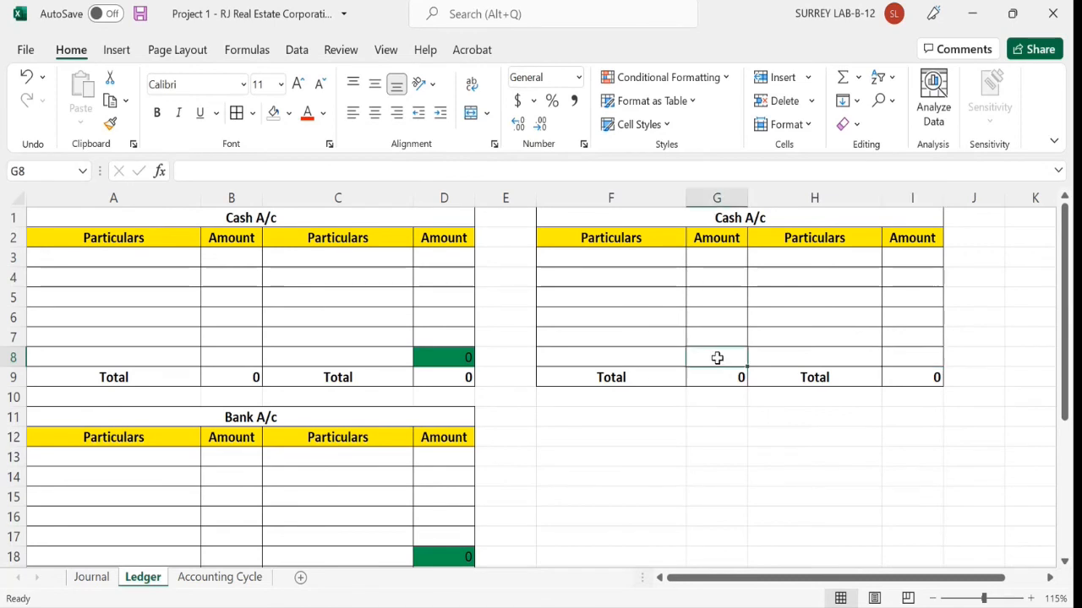
Enter the credit balance formula =SUM(I3:I8)-SUM(G3:G7) in G8 of the copied Cash A/c table.
type("=")
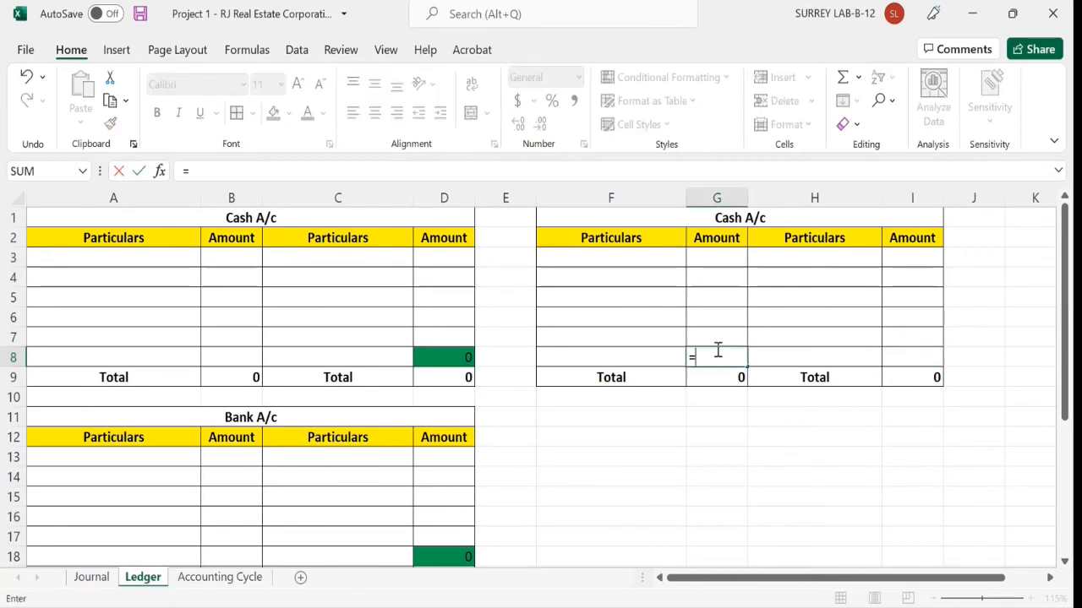
type("sum(")
left_click_drag(925, 265, 922, 353)
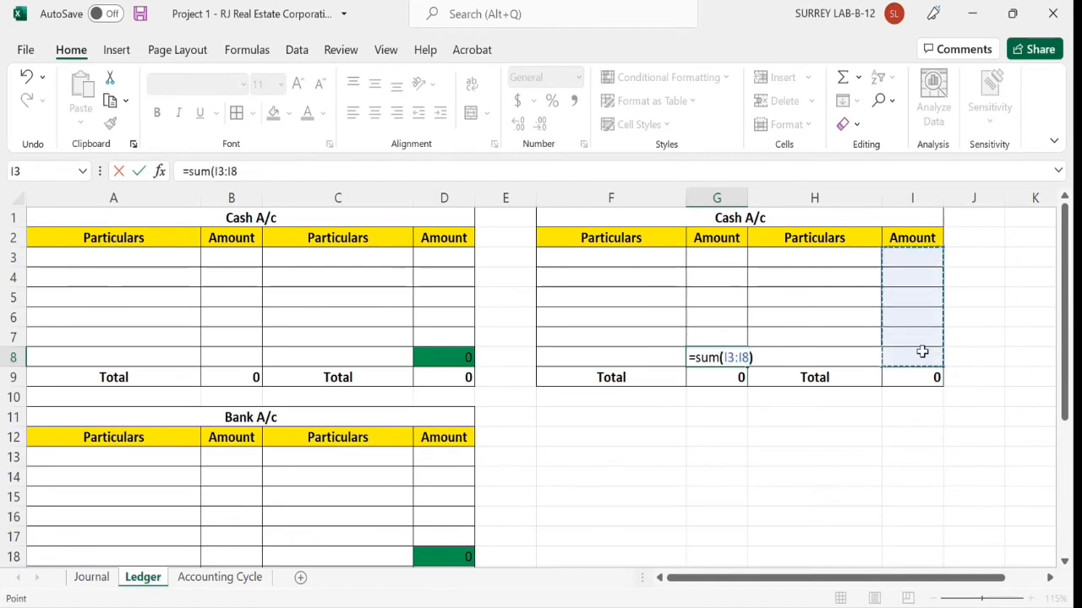
type(")-S")
type("um")
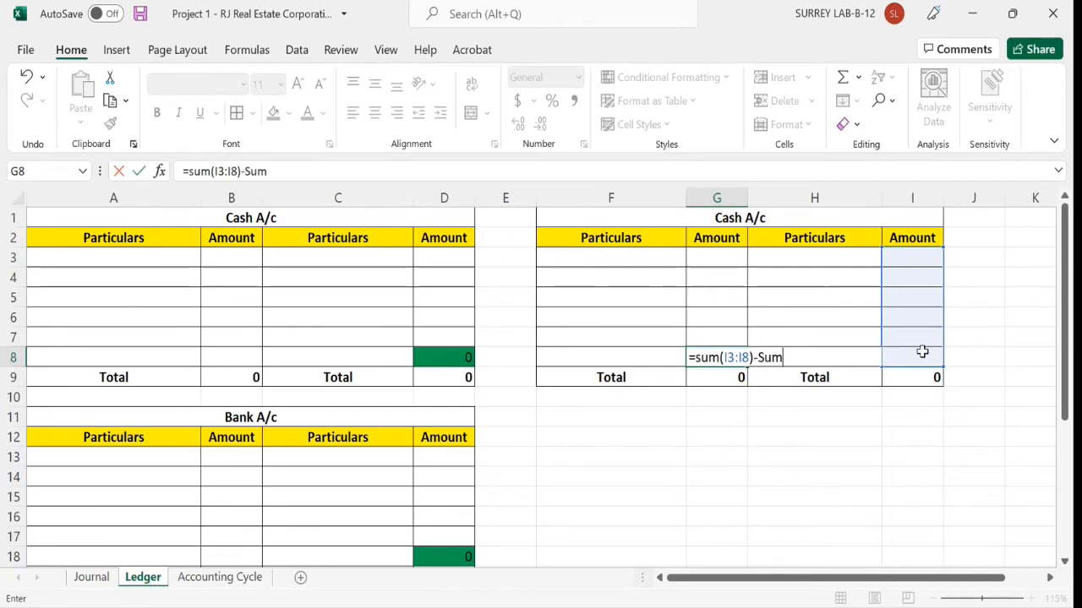
type("(")
left_click_drag(715, 263, 717, 335)
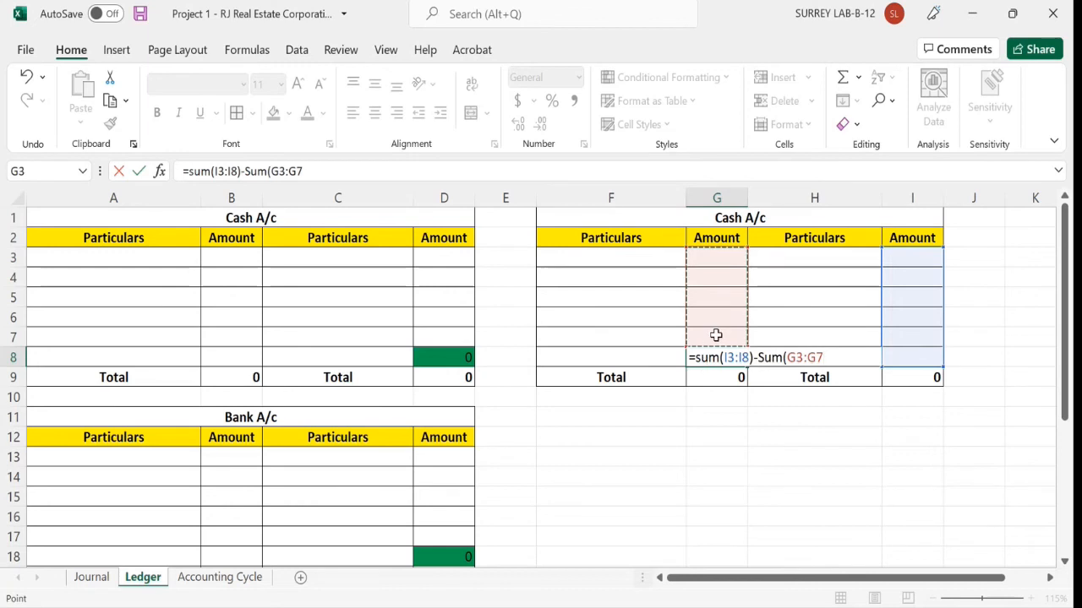
type(")")
key("Return")
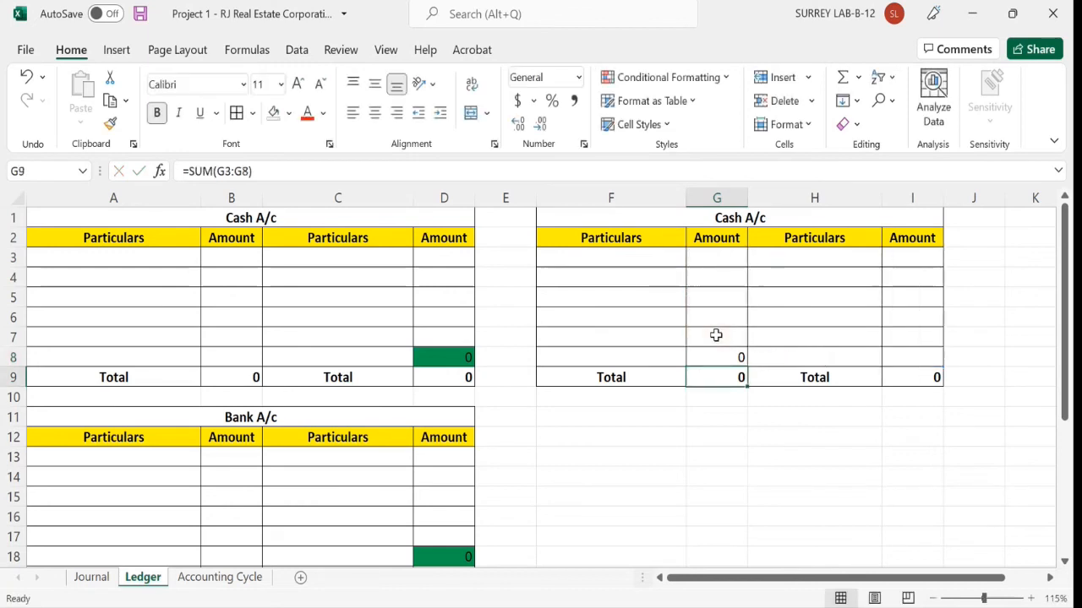
Test the G8 balance formula by entering 23 in I3, 45 in I4 and 45 in G3.
left_click(902, 258)
type("23")
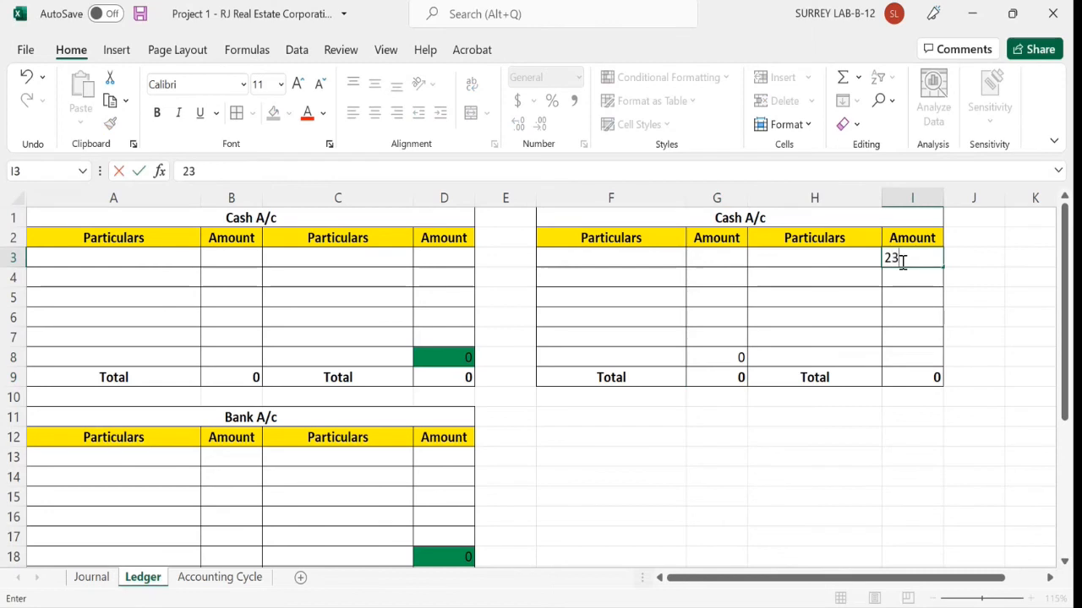
key("Return")
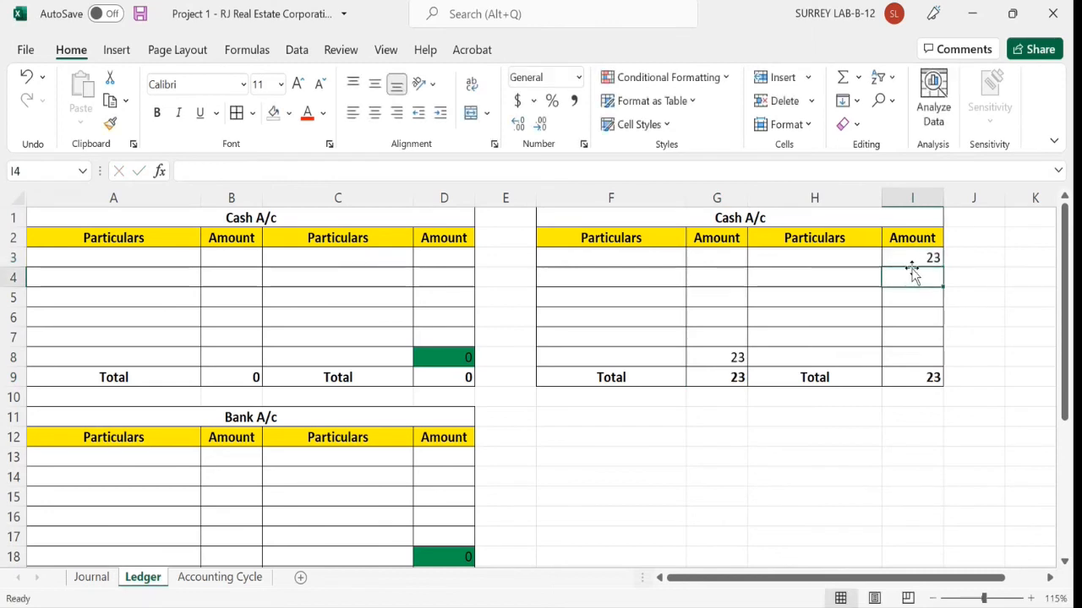
type("45")
key("Return")
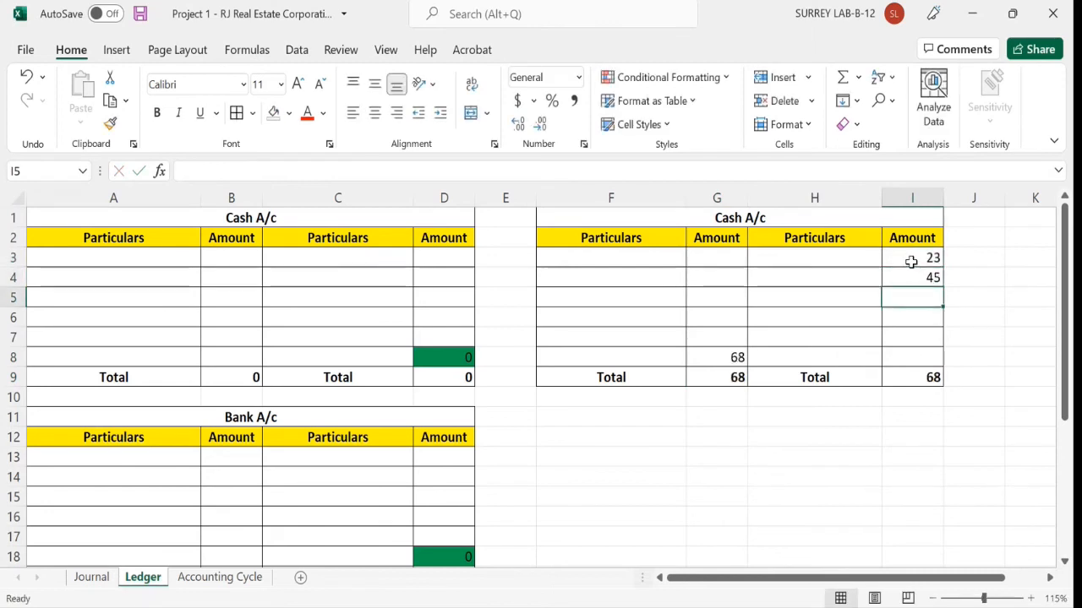
left_click(711, 259)
type("45")
key("Return")
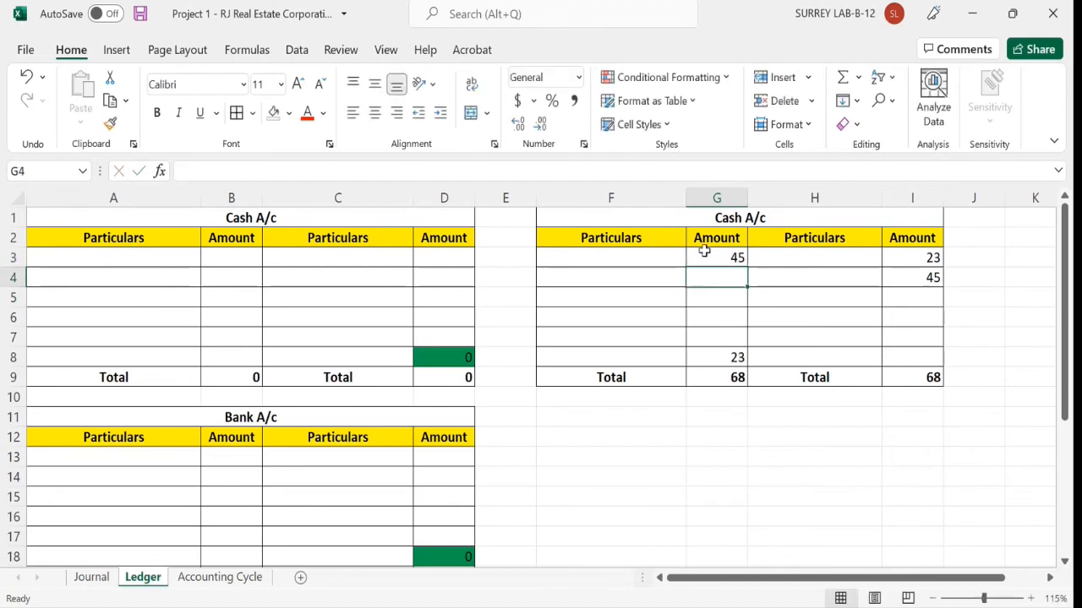
left_click(732, 356)
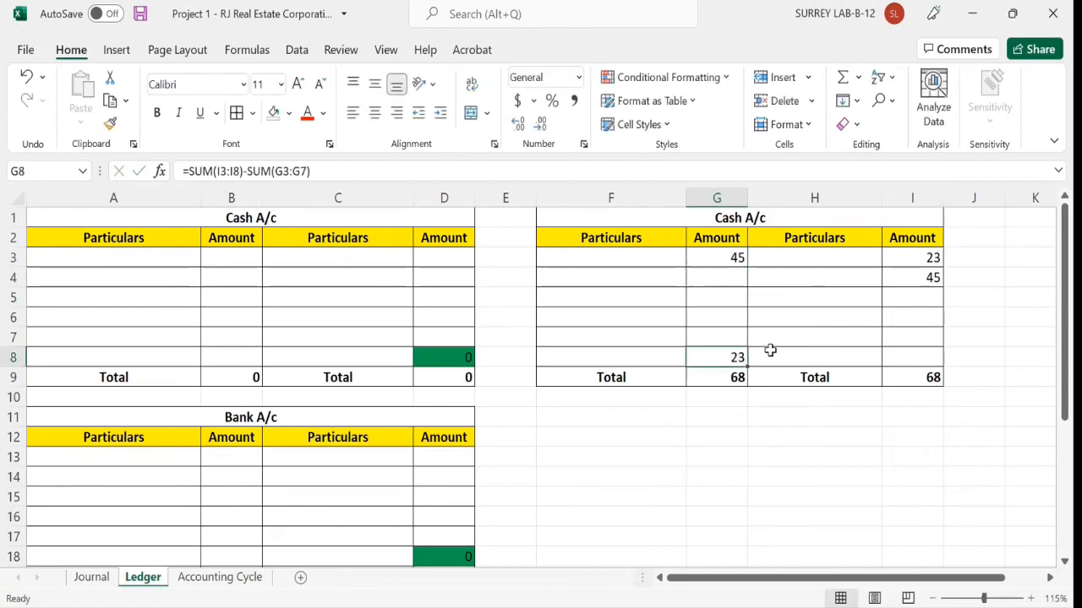
Clear the test amounts from G3 and I3:I4 of the copied Cash A/c table.
left_click(731, 258)
key("Delete")
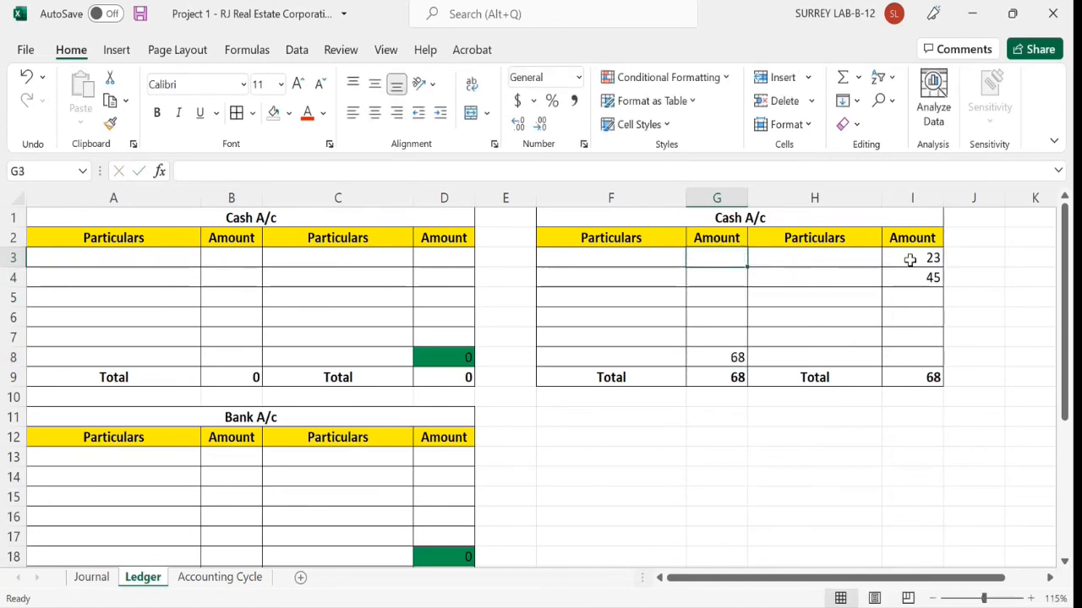
left_click_drag(910, 260, 910, 280)
key("Delete")
Fill the balance cell G8 with the standard green color and save the workbook.
left_click(720, 358)
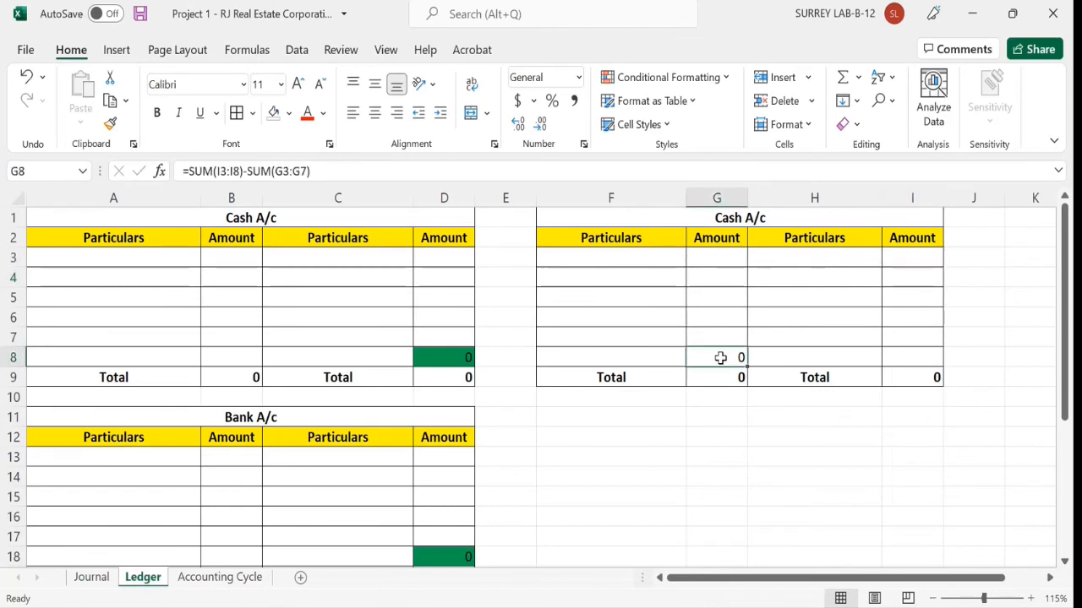
left_click(288, 112)
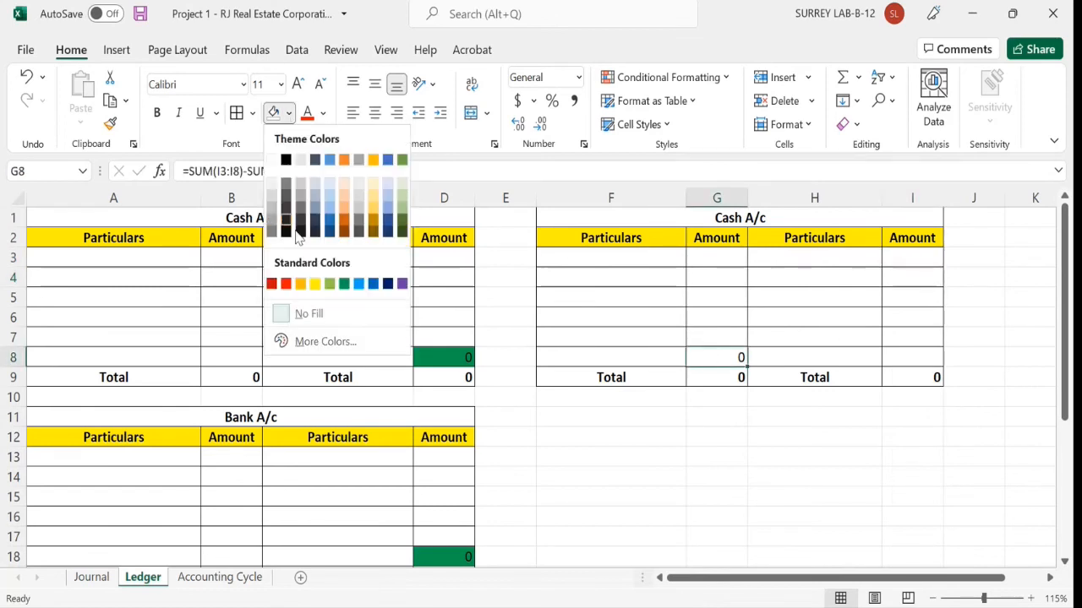
left_click(345, 284)
left_click(715, 434)
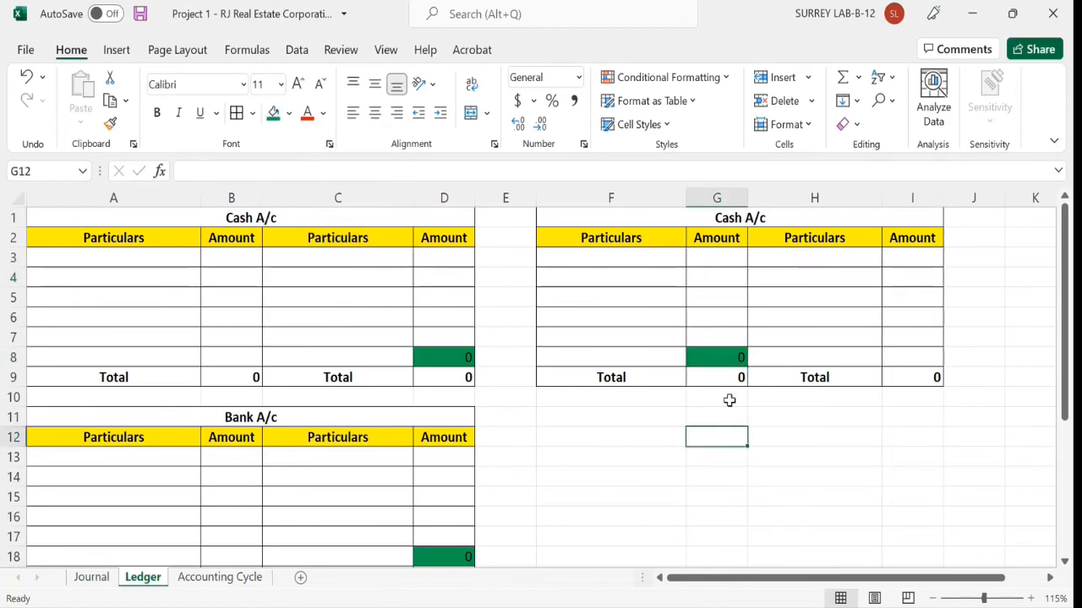
key("ctrl+s")
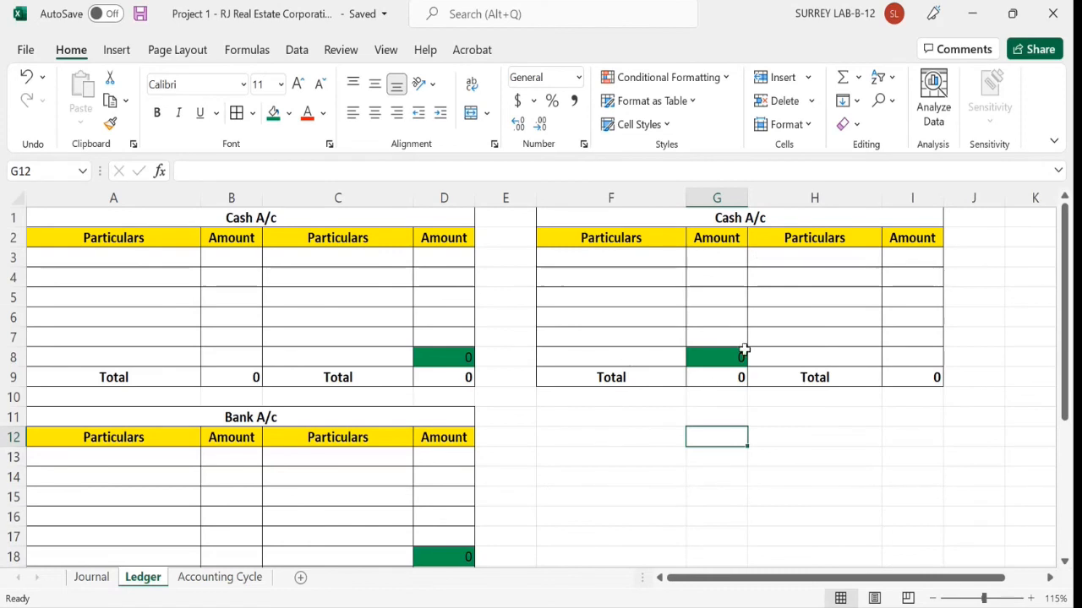
Retitle the copied Cash A/c table in F1 as "RJ's Capital A/c", after the account credited in the first Journal entry.
left_click(703, 358)
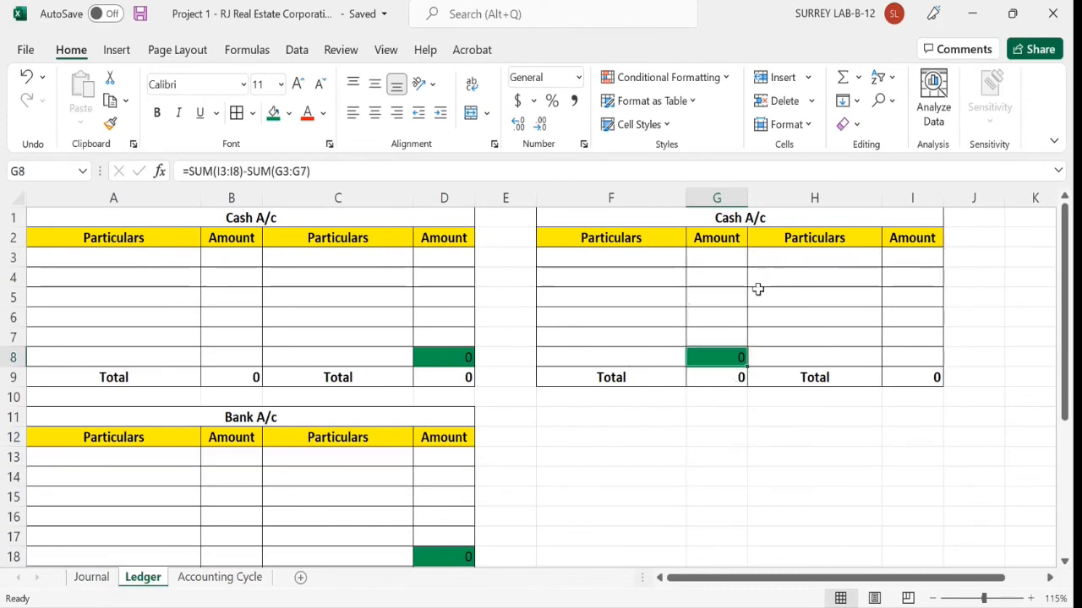
left_click(100, 581)
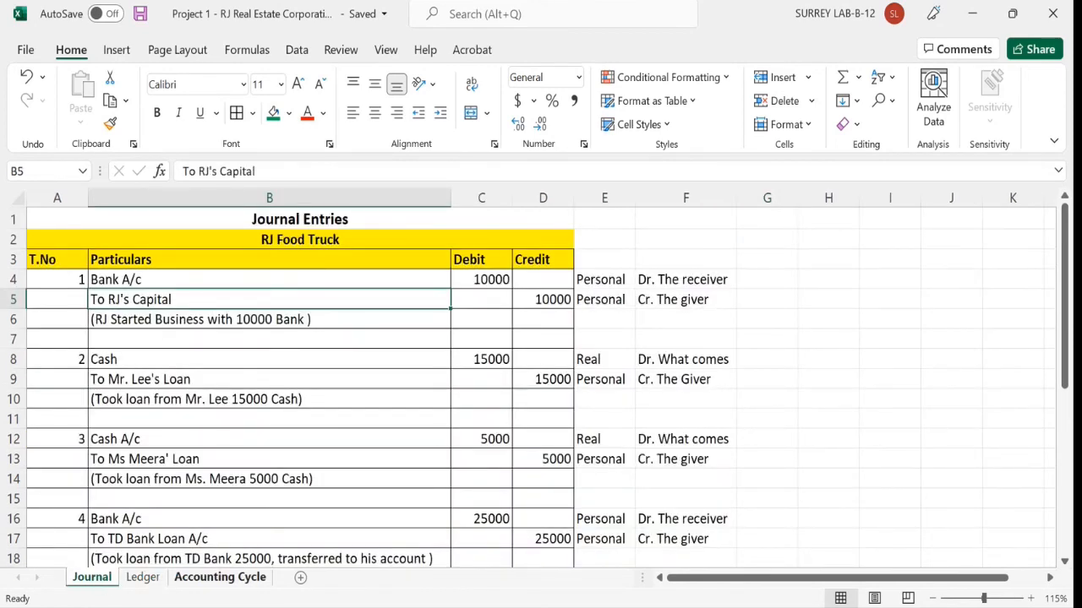
left_click(144, 583)
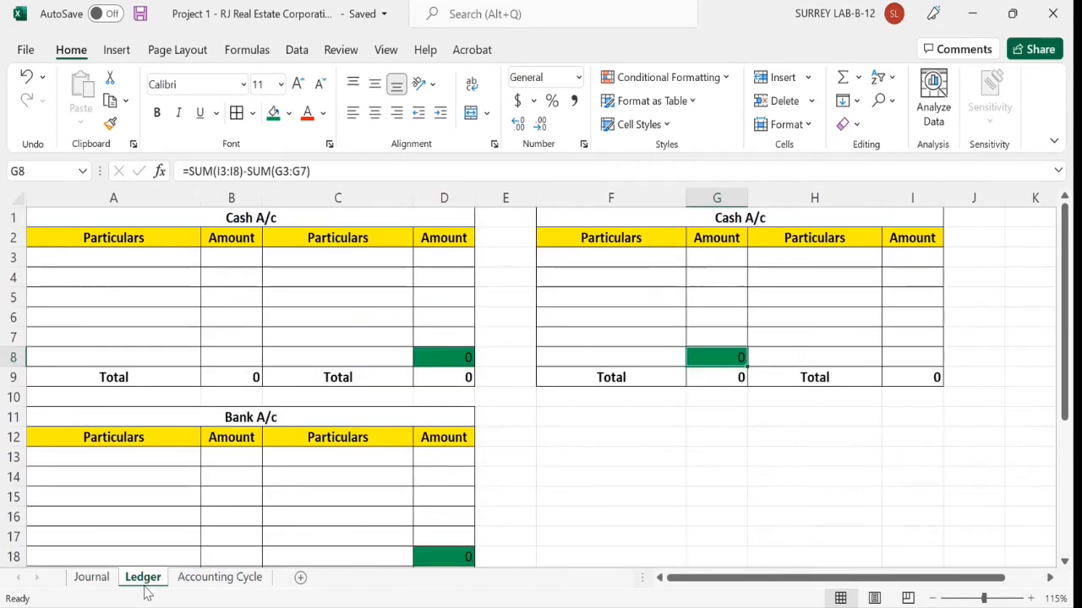
double_click(745, 219)
left_click_drag(745, 220, 688, 218)
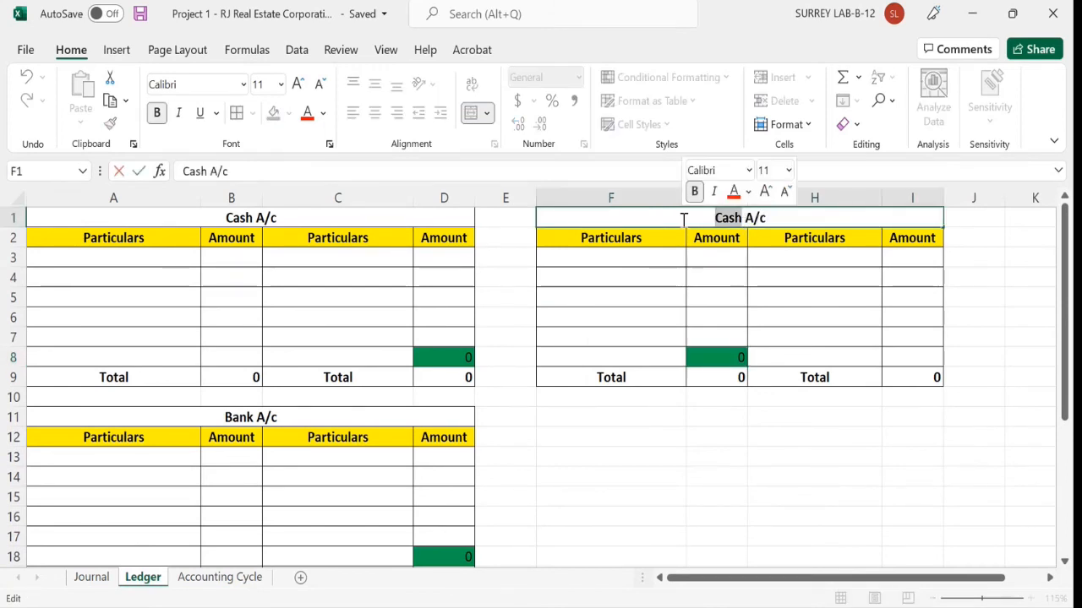
type("RJ")
type("'s Capita")
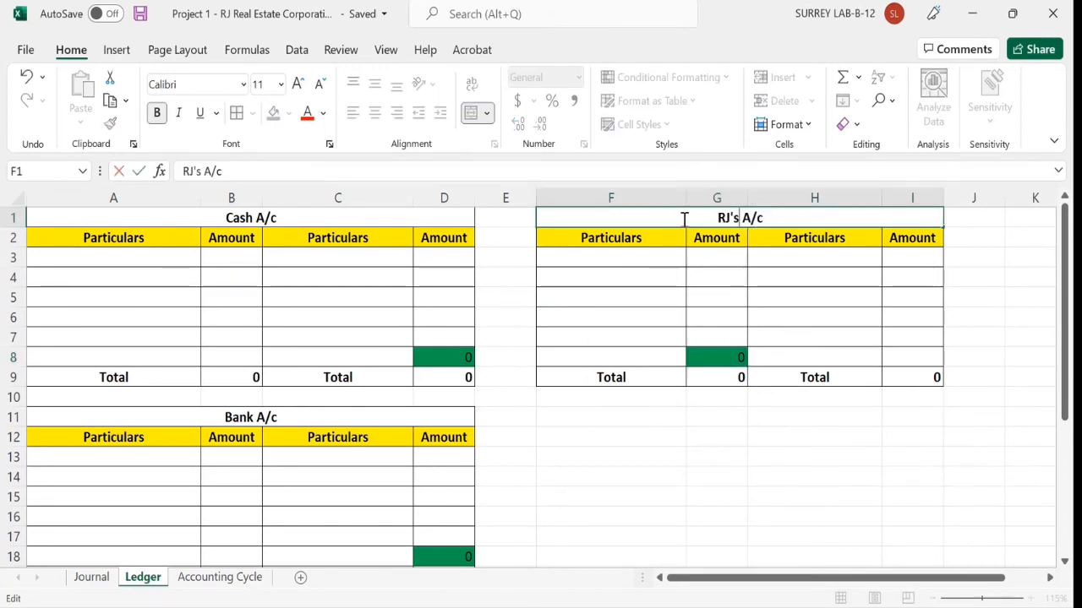
type("l")
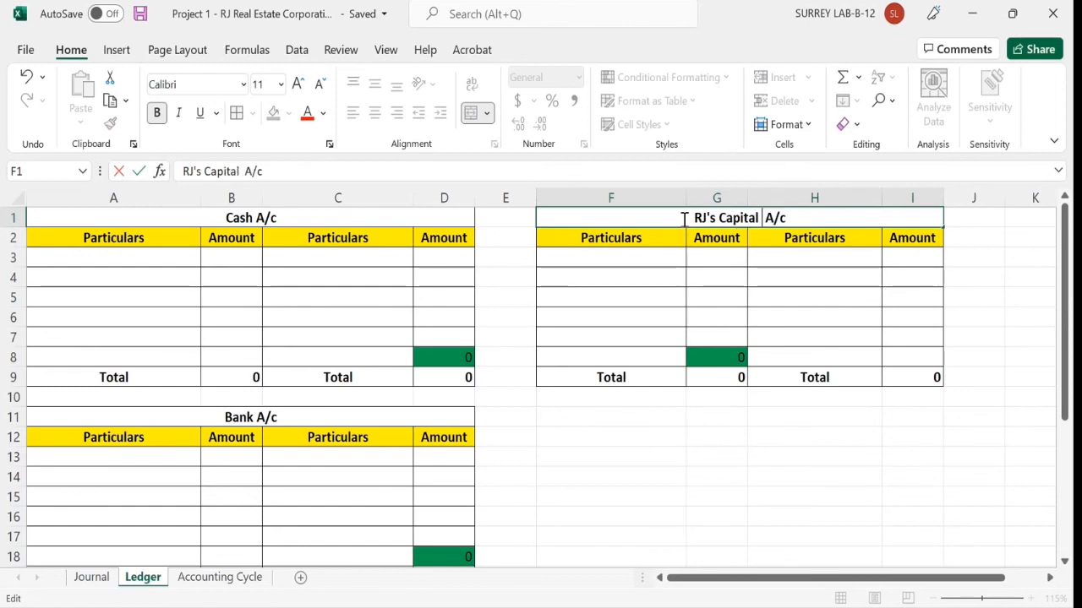
key("Return")
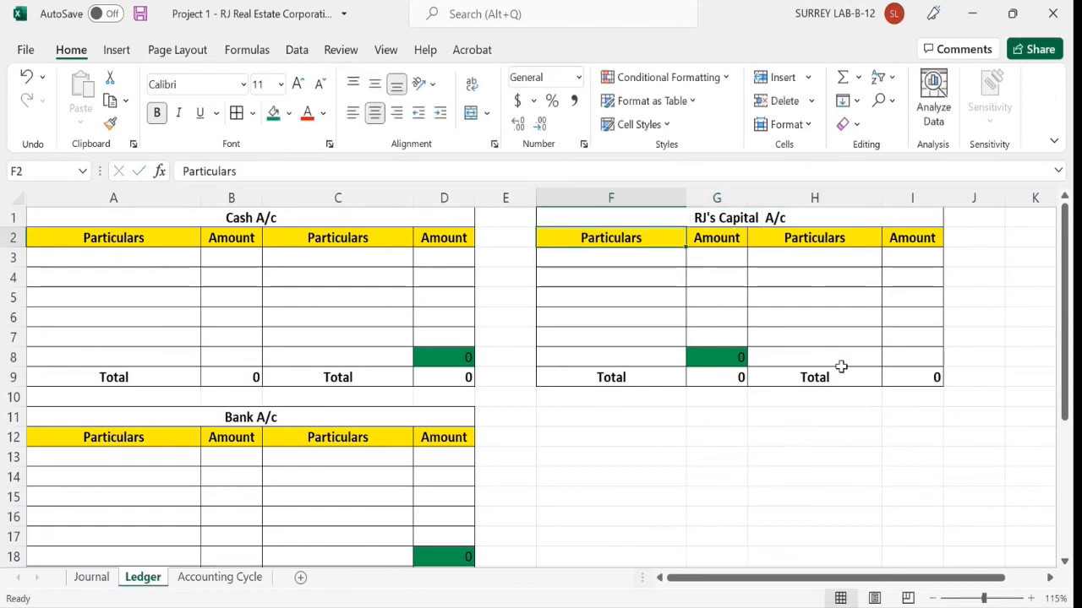
Check the accounts in the first two Journal entries and duplicate the RJ's Capital A/c table from F1:I9 to a block starting at F11.
left_click(85, 577)
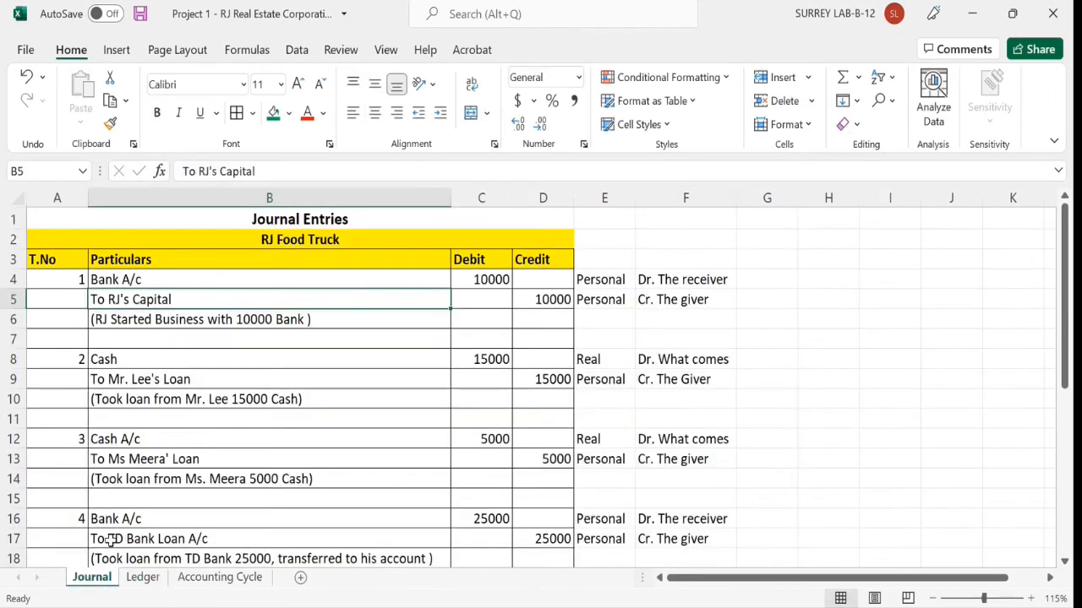
left_click(141, 280)
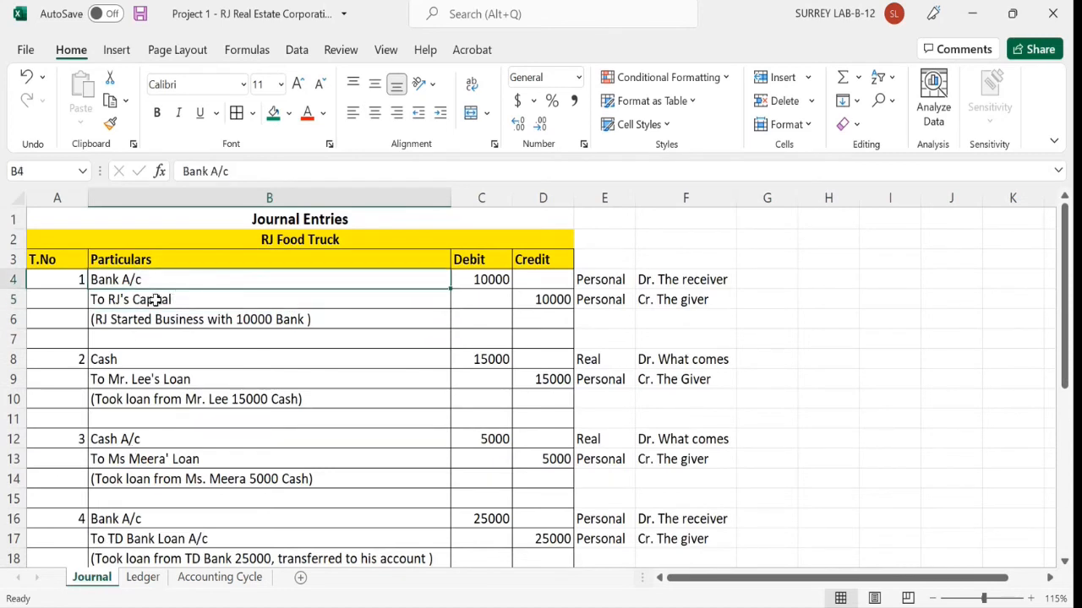
left_click(154, 299)
left_click(130, 359)
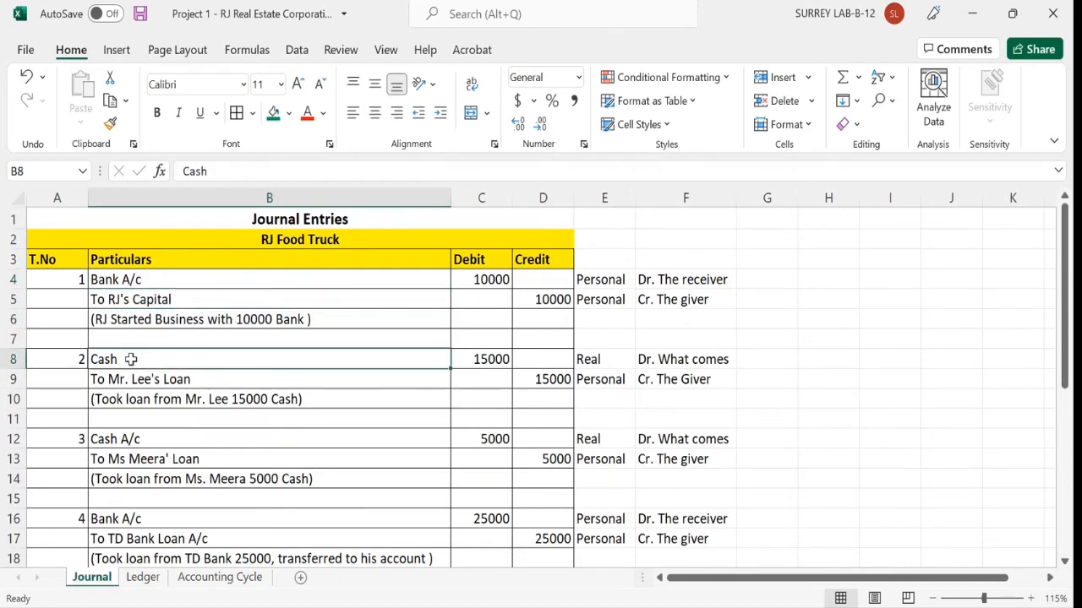
left_click(172, 378)
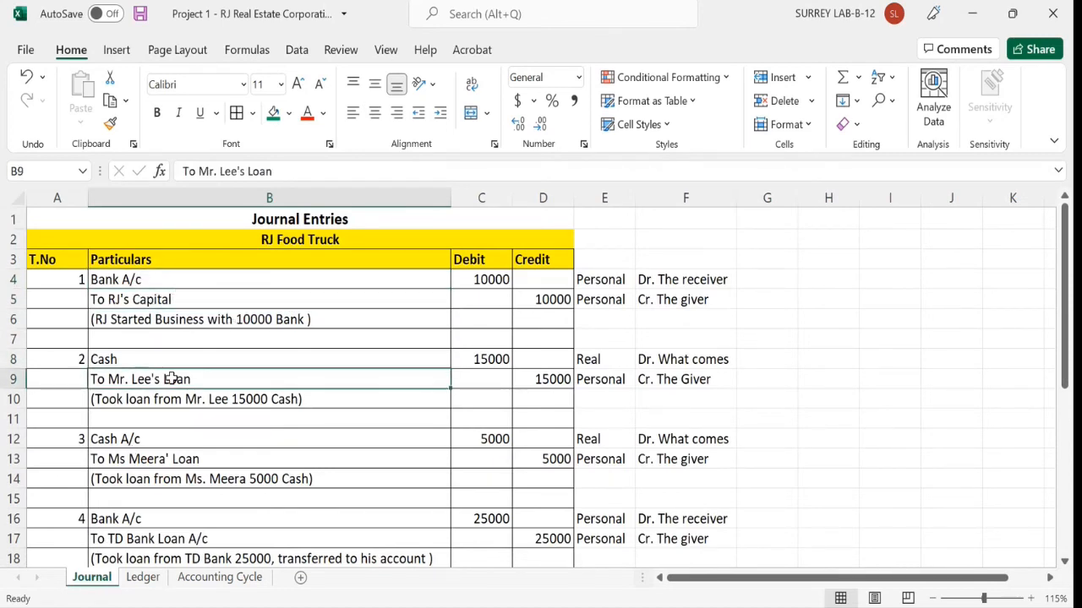
left_click(143, 578)
left_click_drag(738, 221, 761, 369)
key("ctrl+c")
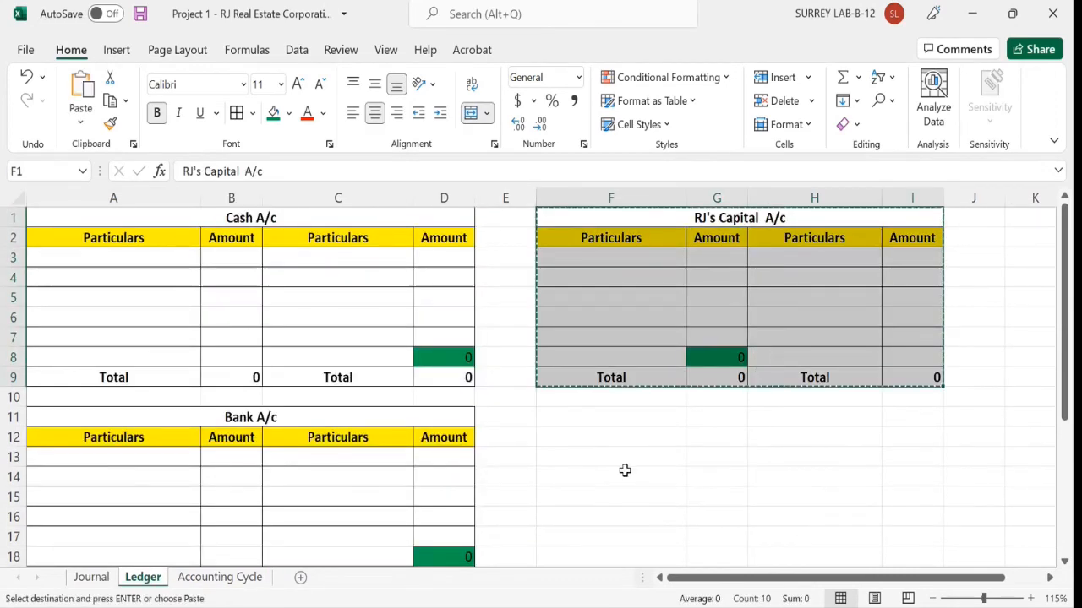
left_click(606, 423)
key("ctrl+v")
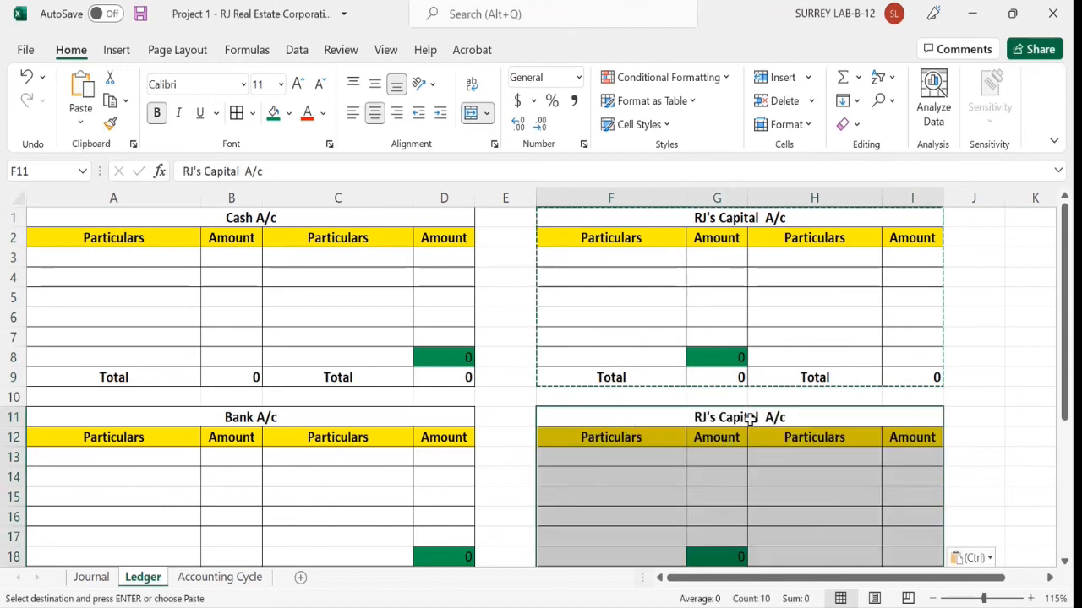
Retitle the copied table in F11 as a Loan A/c under the name of the lender credited in Journal transaction 2.
double_click(750, 420)
left_click_drag(749, 420, 650, 415)
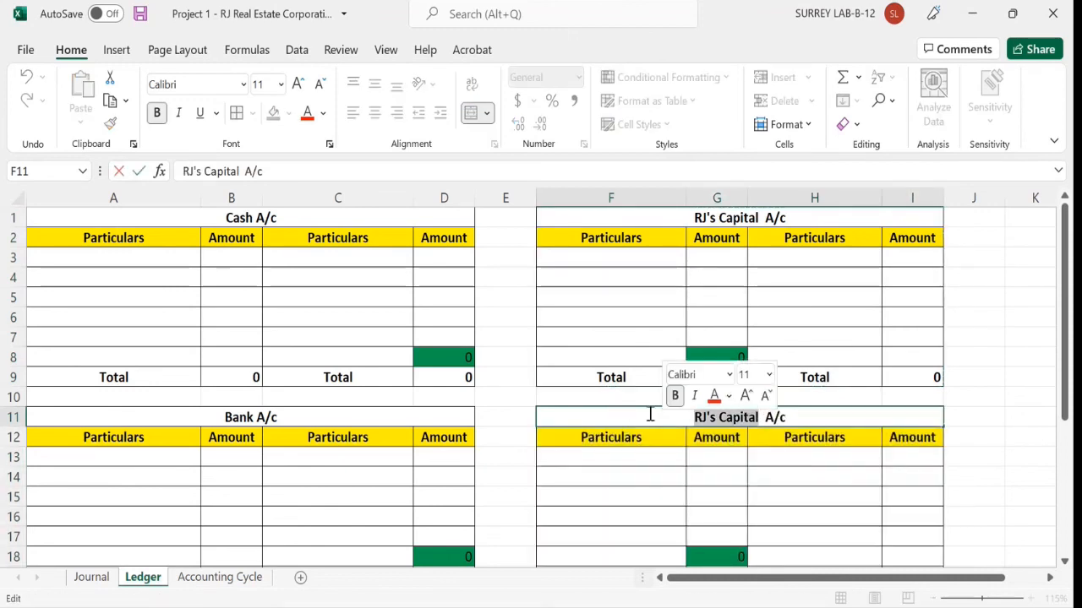
type("Mr. L")
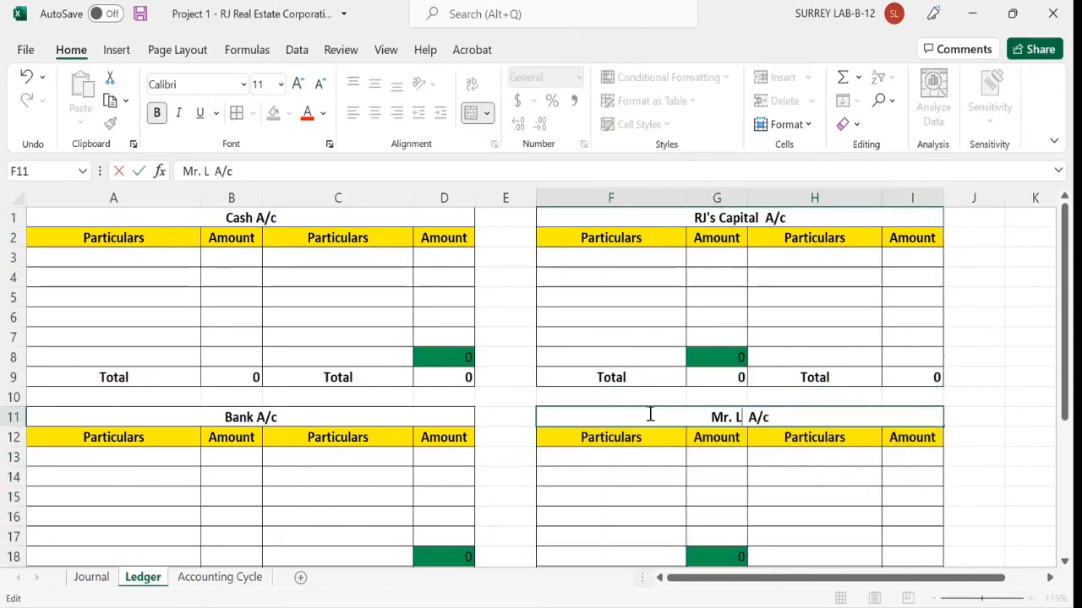
type("oan")
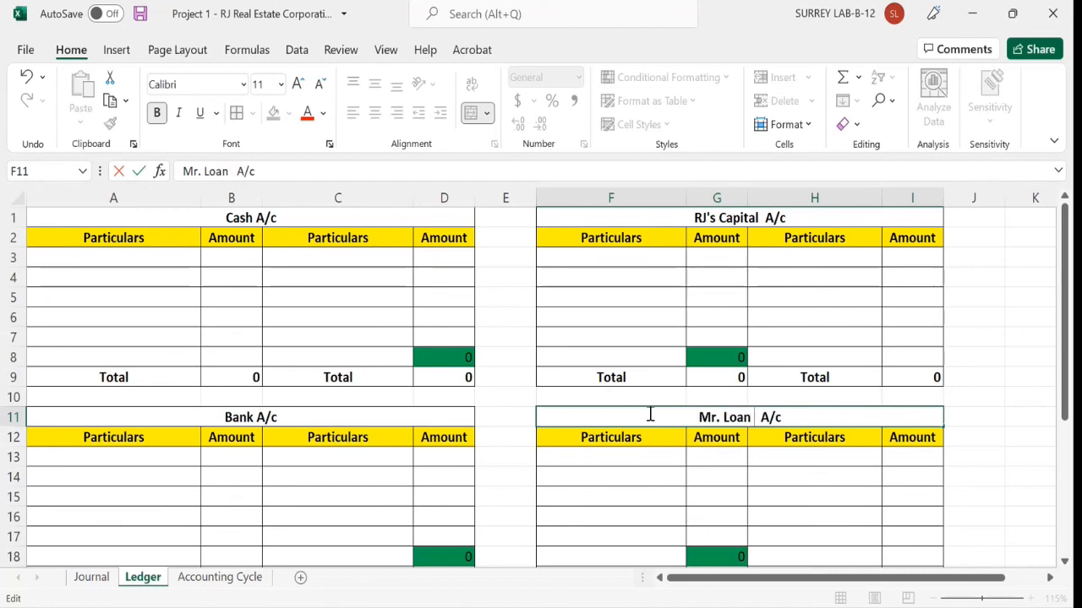
key("Return")
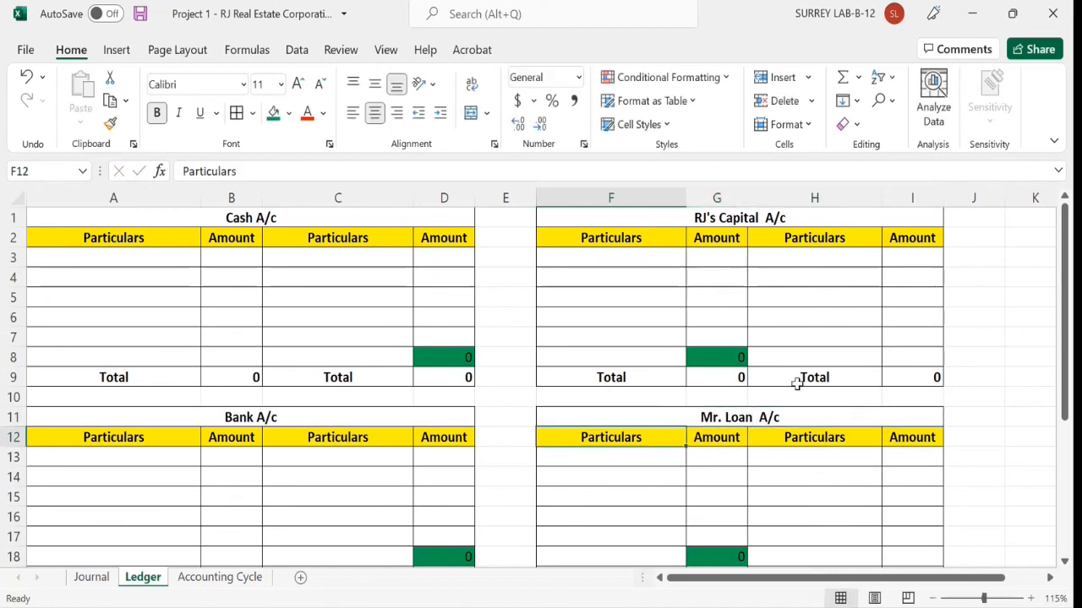
scroll(787, 466, "down", 1)
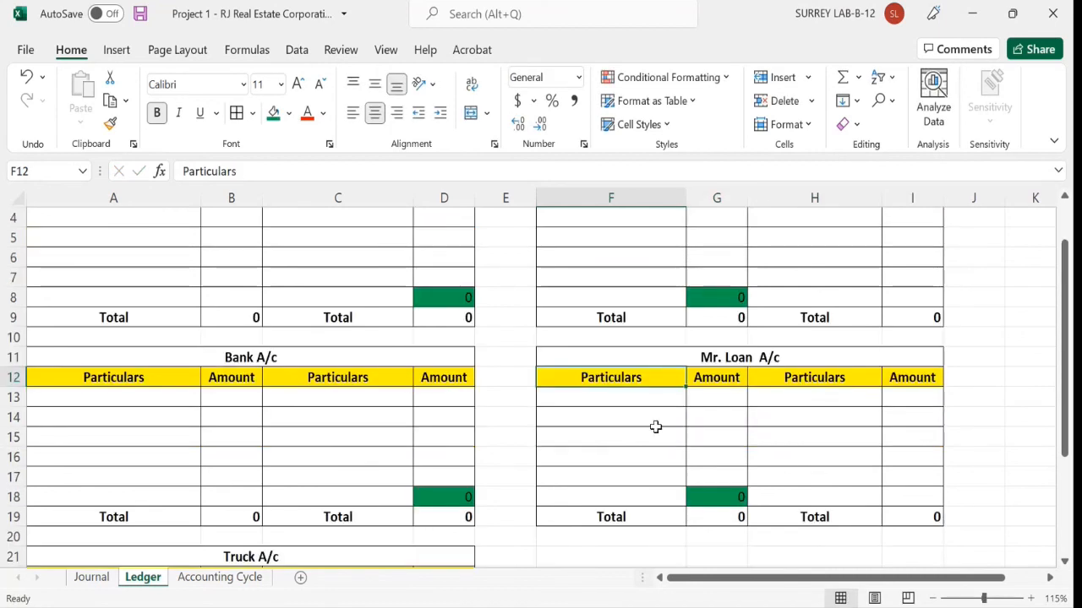
double_click(725, 357)
type("Leet")
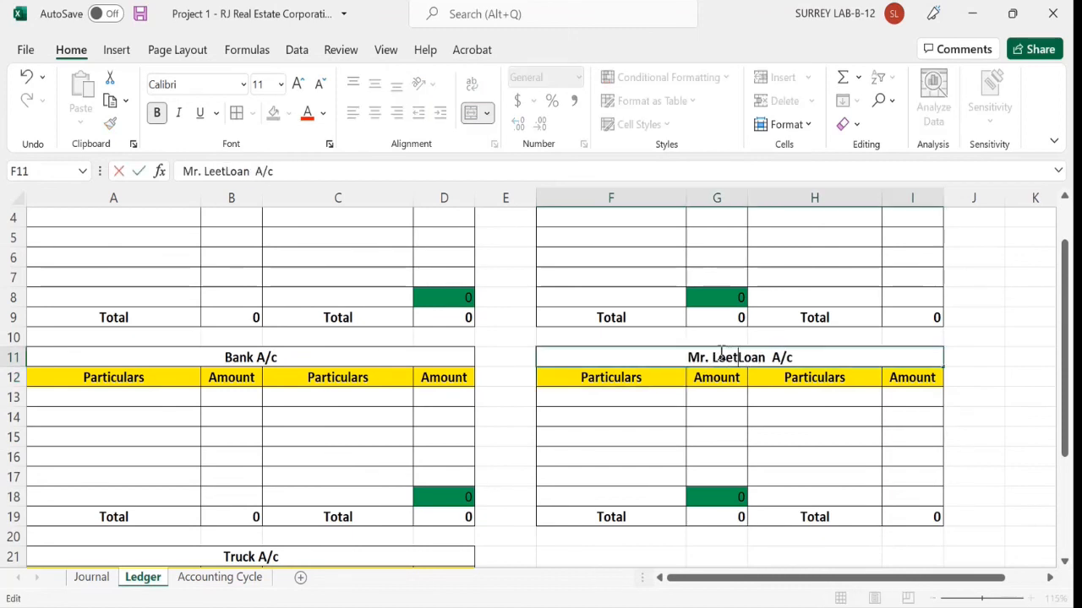
key("BackSpace")
key("BackSpace")
key("Return")
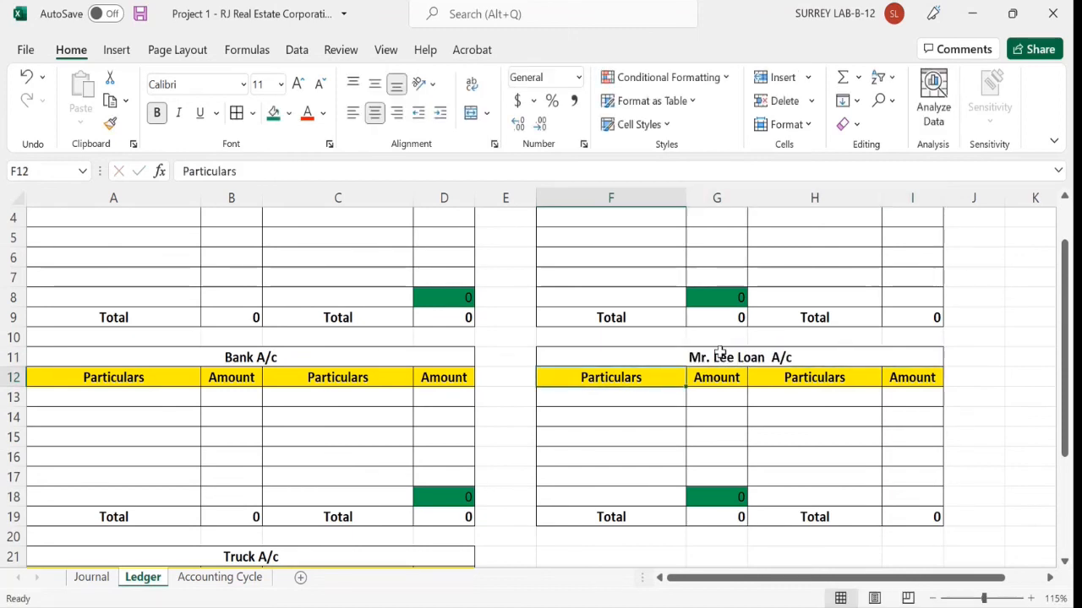
Check the account credited in Journal transaction 3 and duplicate the Loan A/c table from F11:I19 to a block starting at F21.
left_click(93, 578)
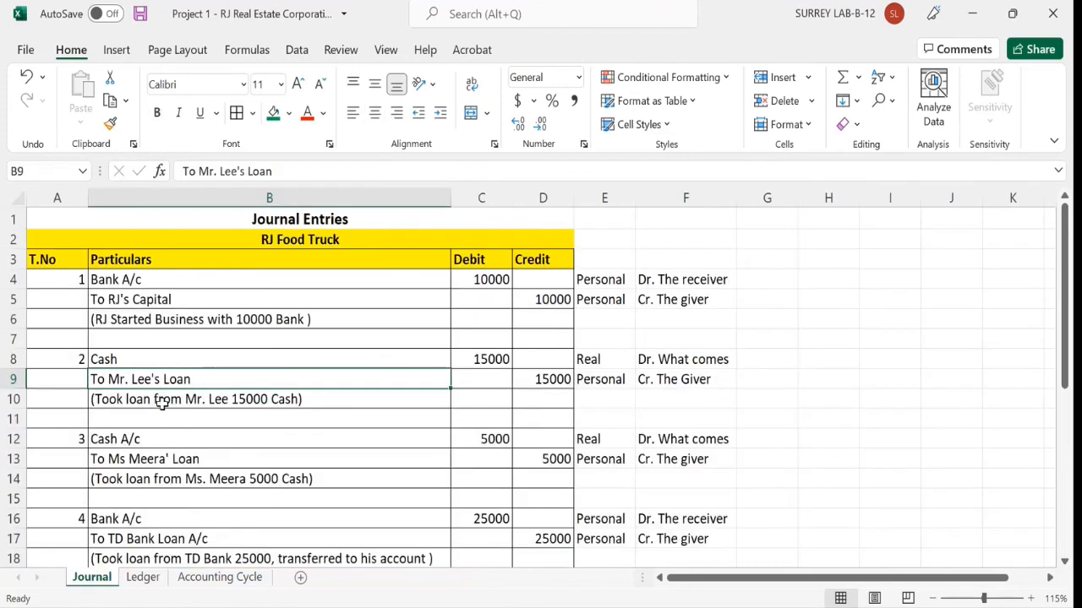
left_click(157, 464)
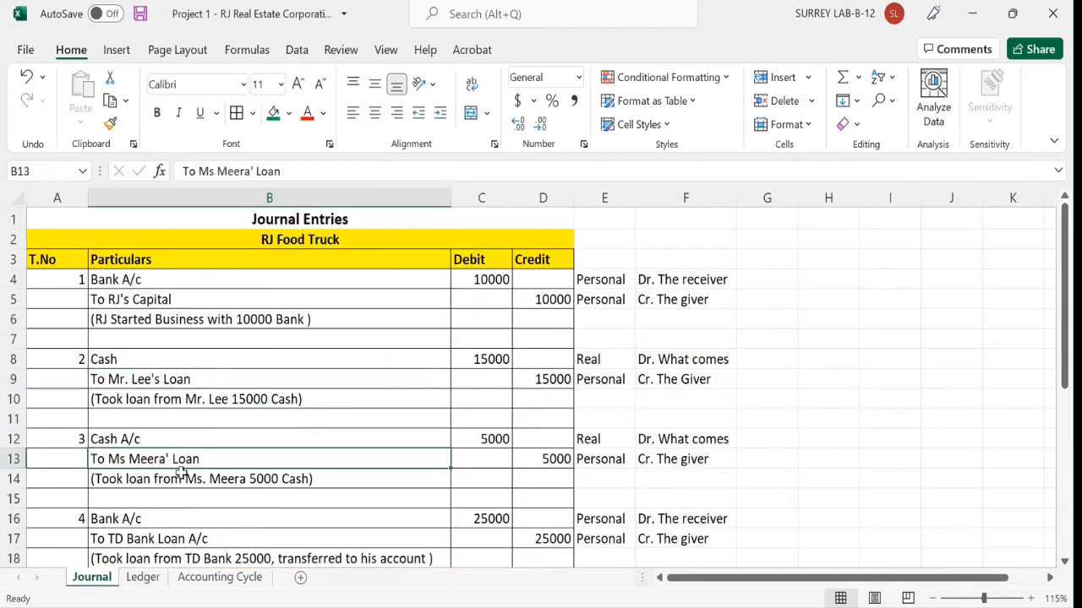
left_click(143, 577)
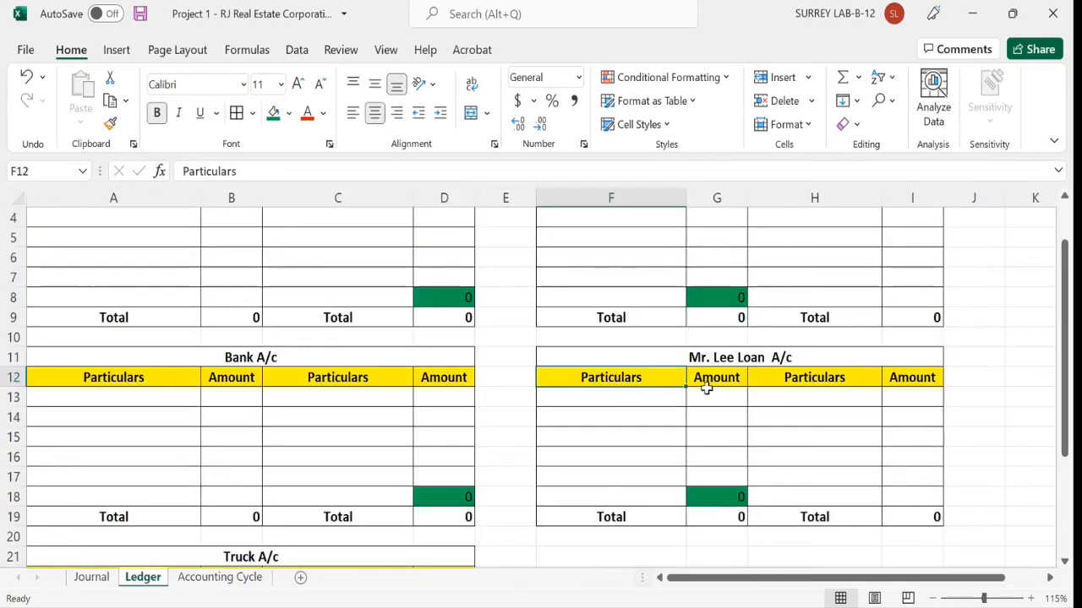
left_click_drag(718, 364, 717, 509)
key("ctrl+c")
scroll(726, 481, "down", 2)
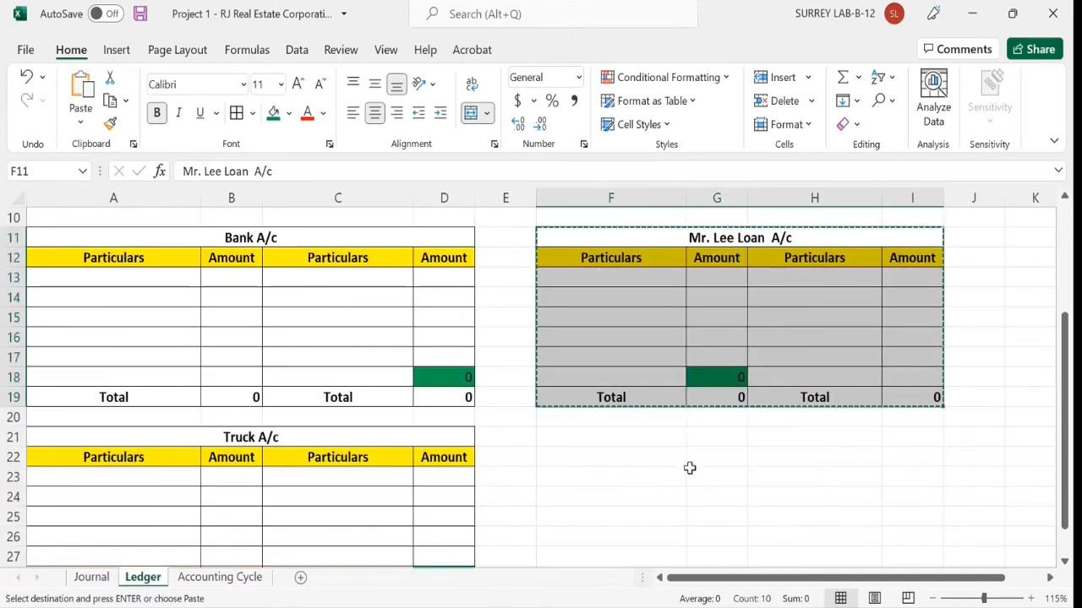
left_click(616, 437)
key("ctrl+v")
Retitle the copied table in F21 with the possessive name of the lender credited in Journal transaction 3, followed by "A/c".
double_click(741, 437)
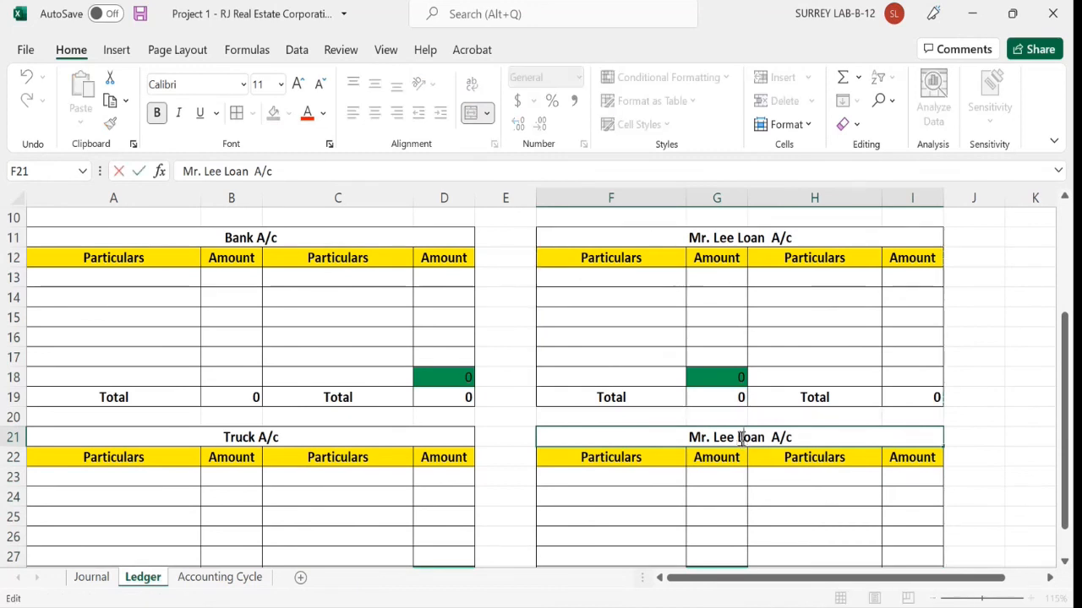
key("BackSpace")
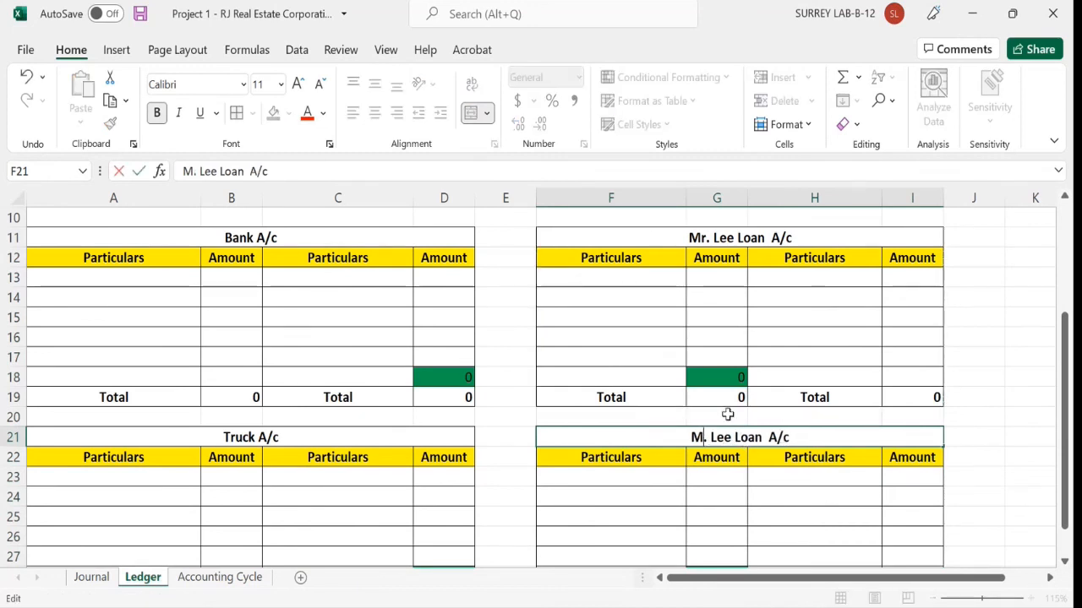
type("s. ")
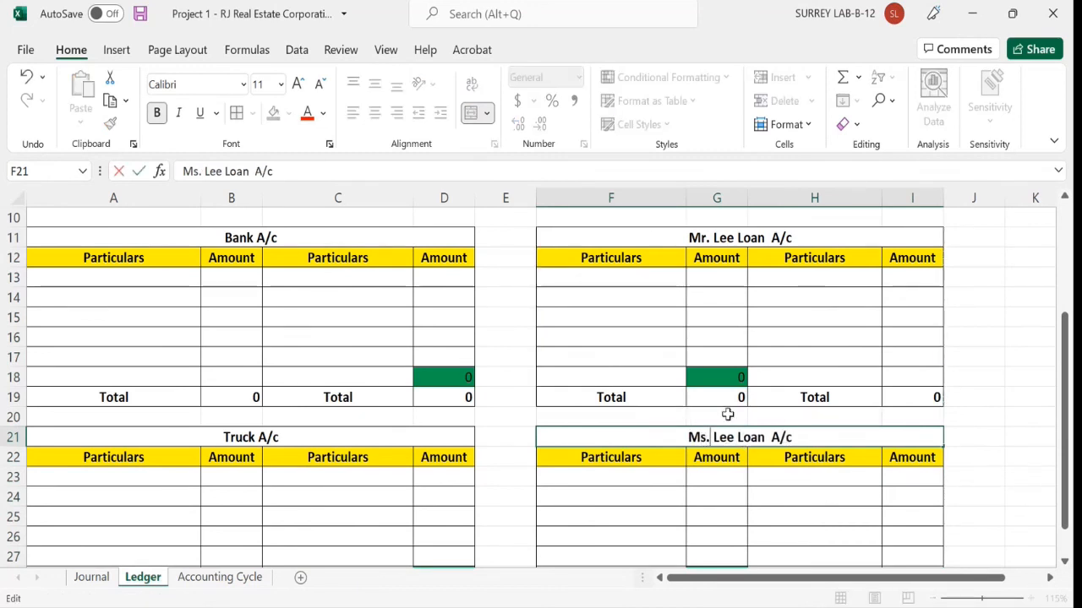
type("Meera")
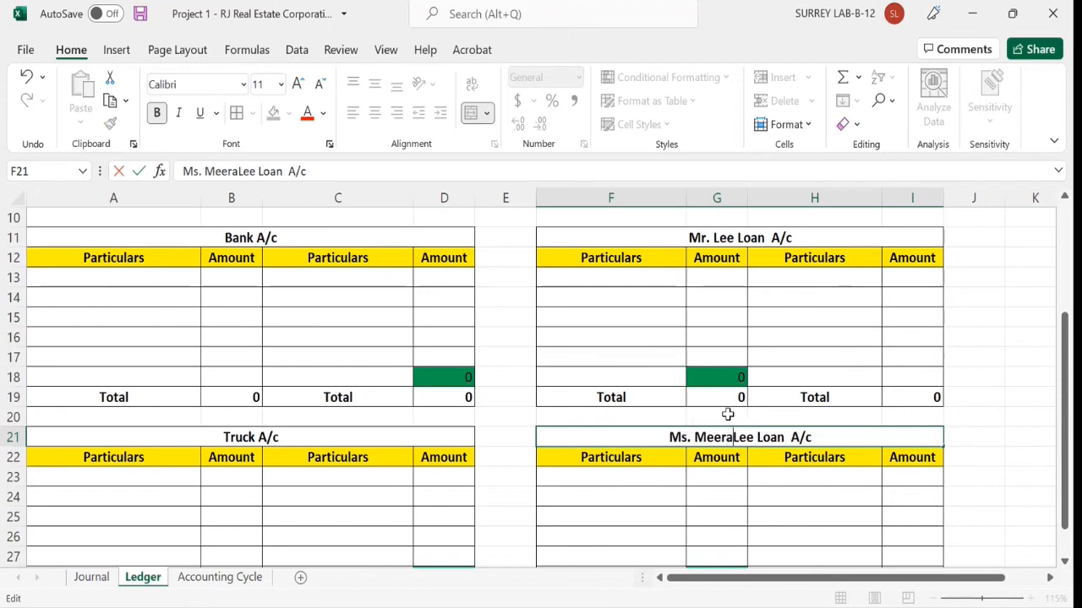
type("'s")
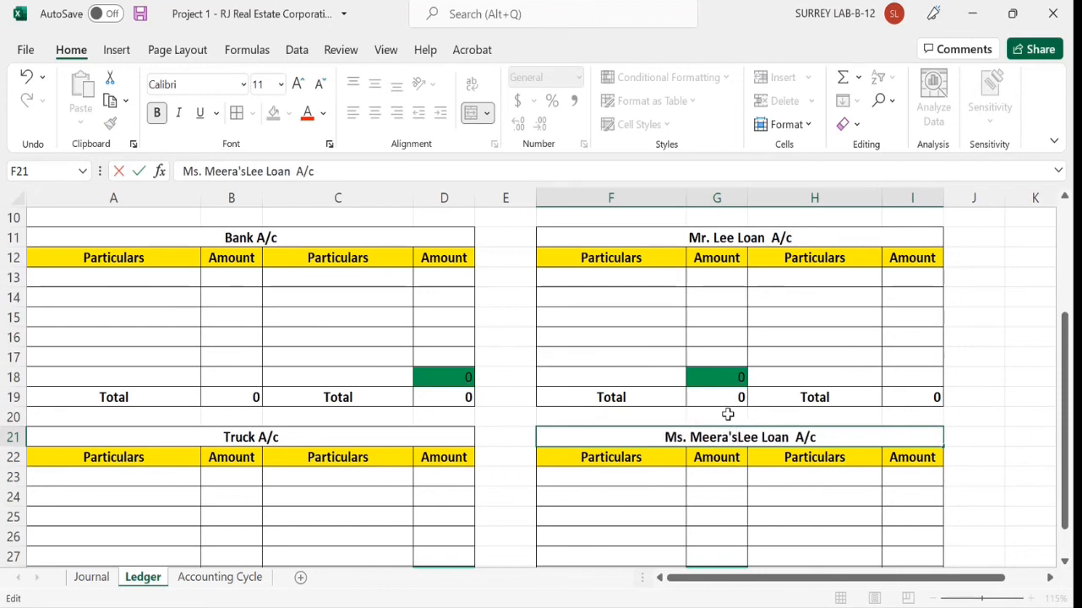
key("Delete")
key("Delete")
key("Delete")
key("Delete")
key("Delete")
key("Delete")
key("Delete")
key("Delete")
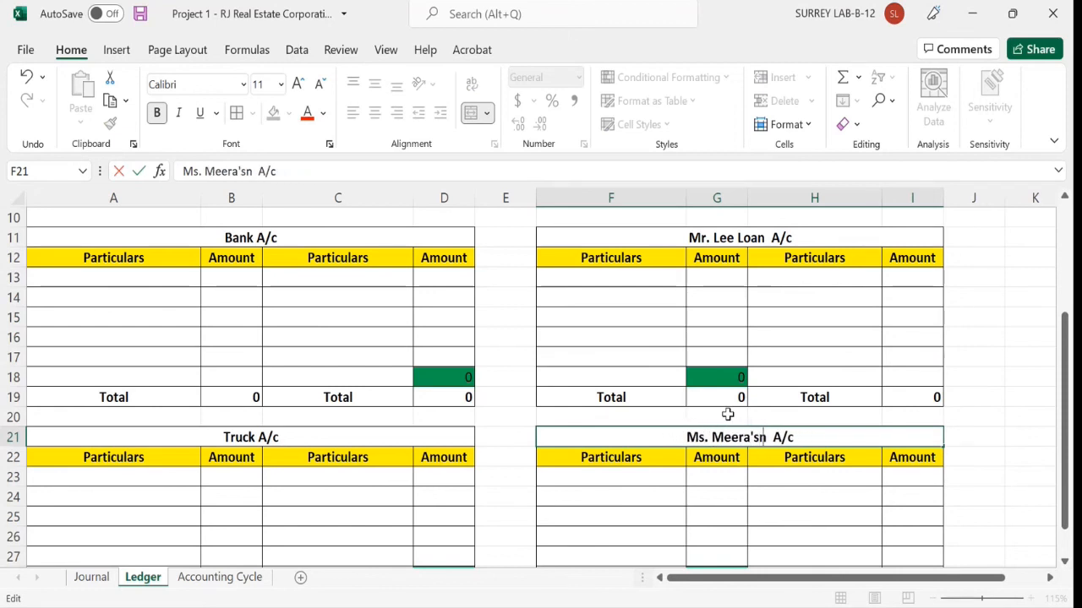
key("Return")
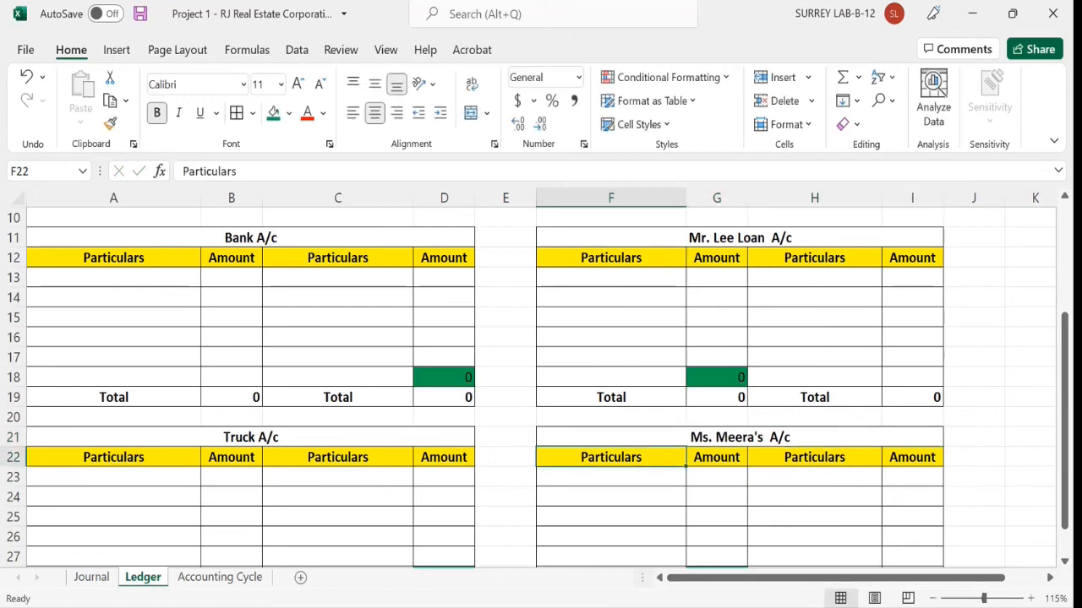
Check the accounts in Journal transaction 4 and duplicate the lender's table from F21:I29 to a block starting at F31.
left_click(91, 577)
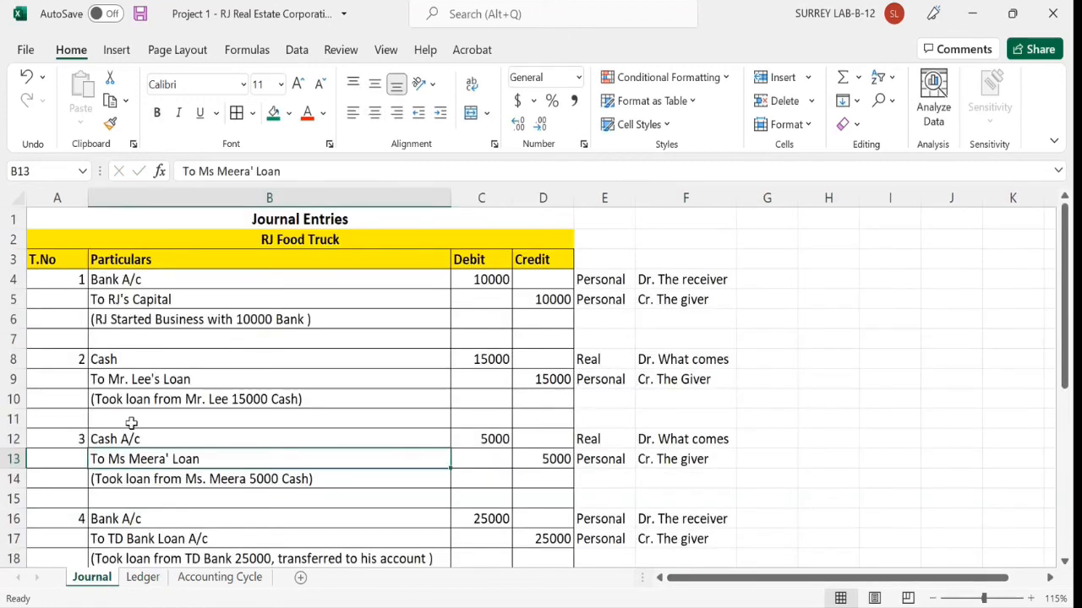
scroll(178, 498, "down", 1)
left_click(161, 459)
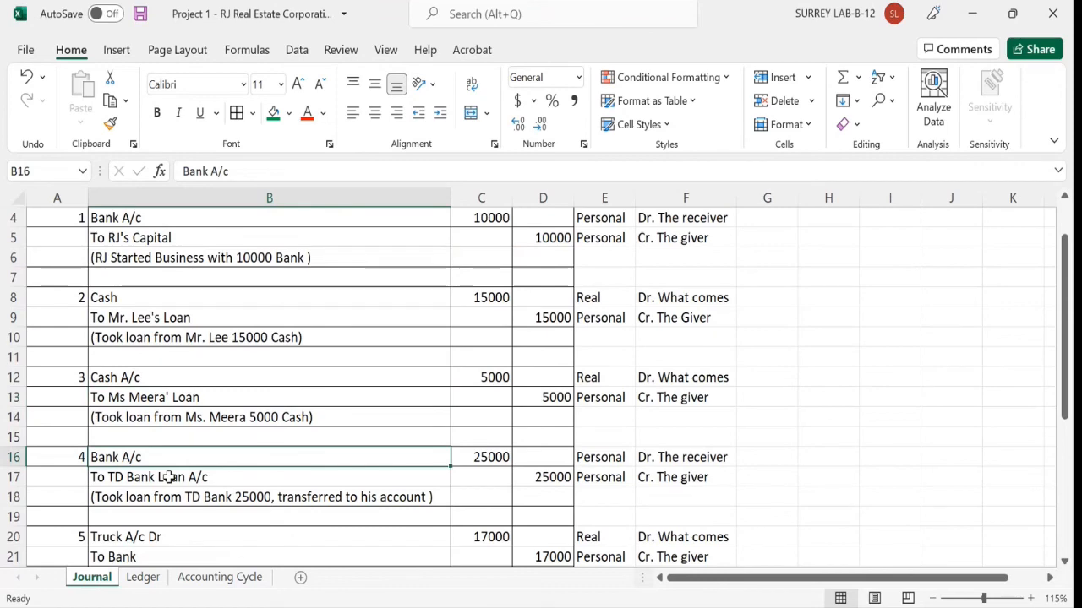
left_click(164, 480)
left_click(135, 579)
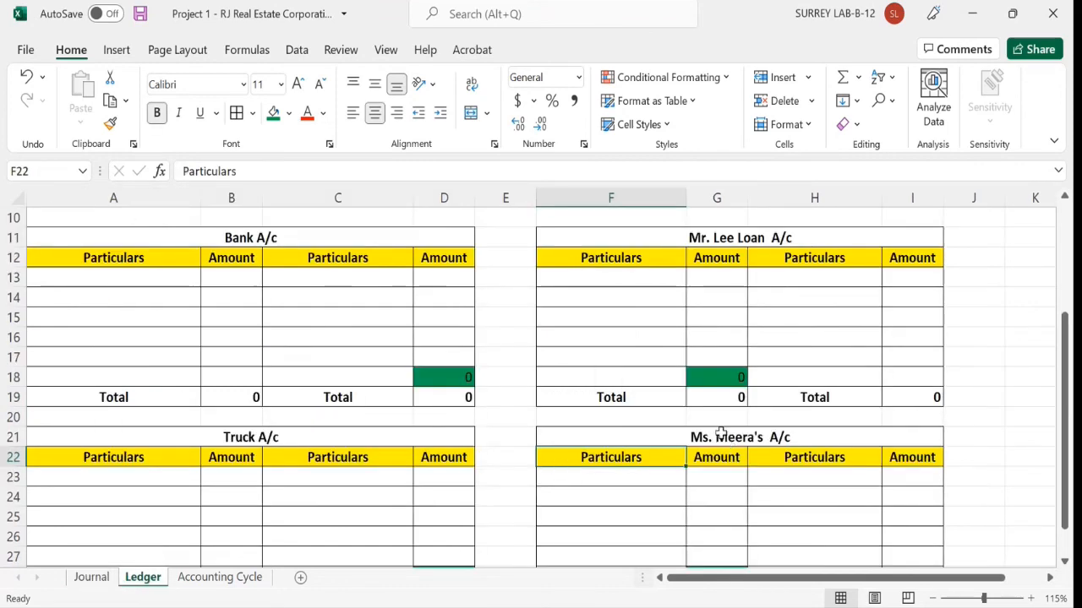
left_click_drag(718, 433, 712, 535)
key("ctrl+c")
scroll(686, 505, "down", 2)
scroll(686, 504, "down", 1)
left_click(623, 394)
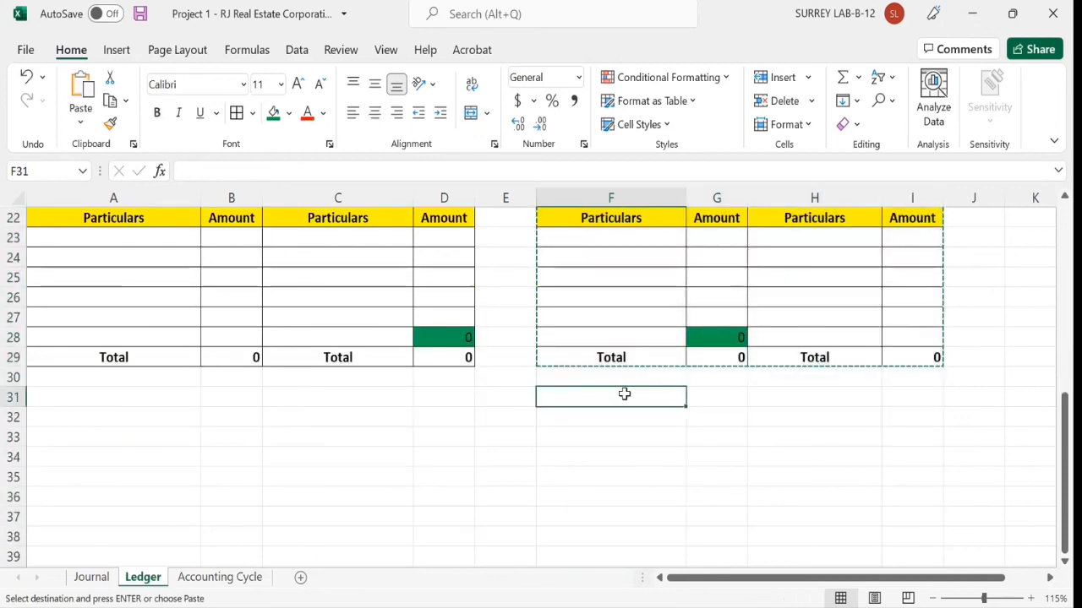
key("ctrl+v")
Retitle the copied table in F31 as "TD Bank Loan A/c".
double_click(740, 397)
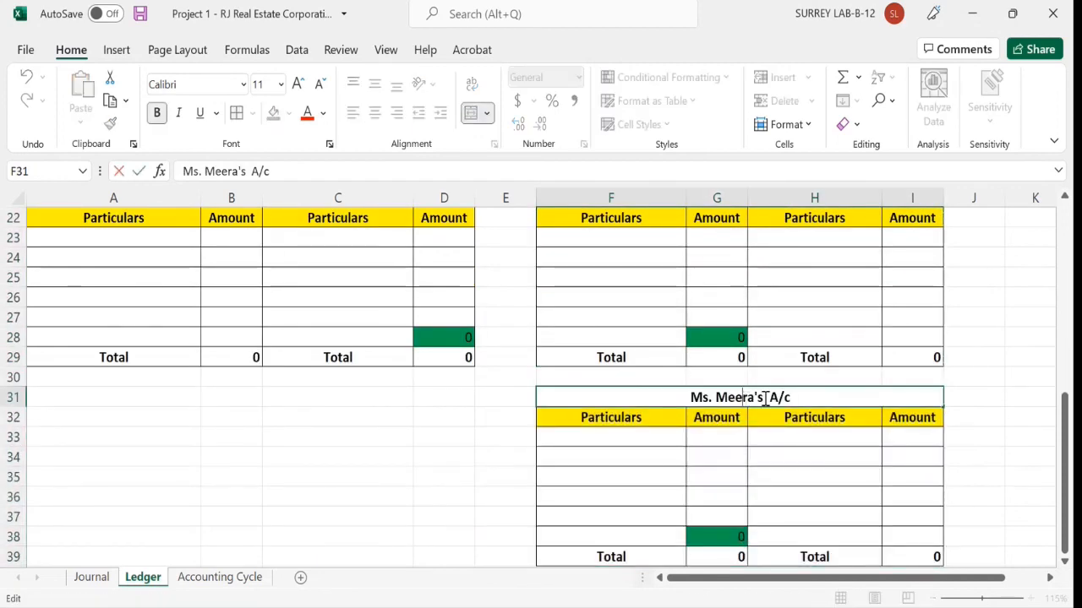
left_click_drag(766, 397, 676, 403)
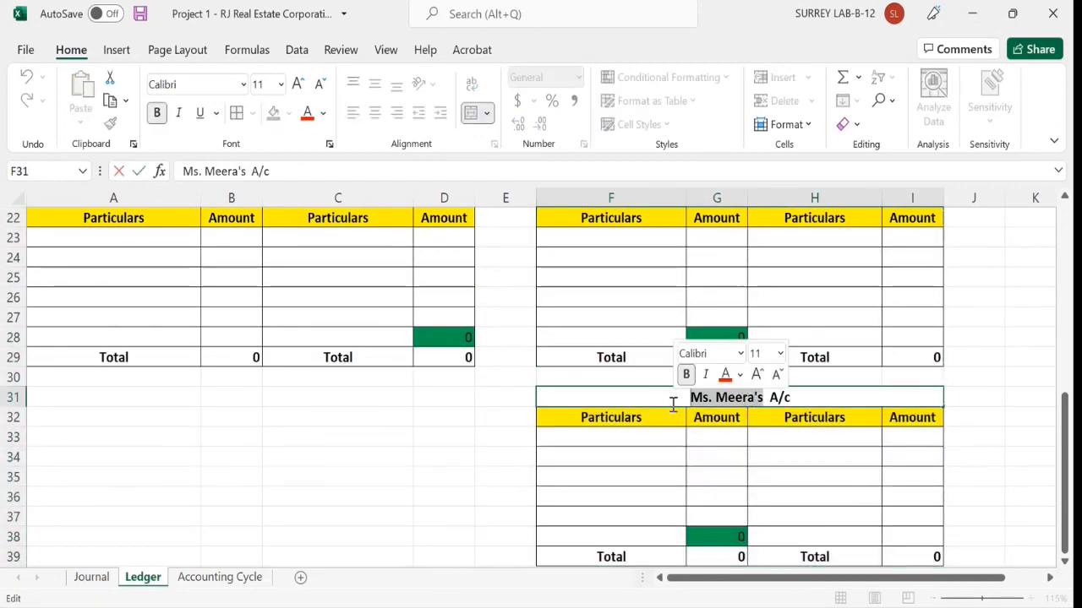
type("TD")
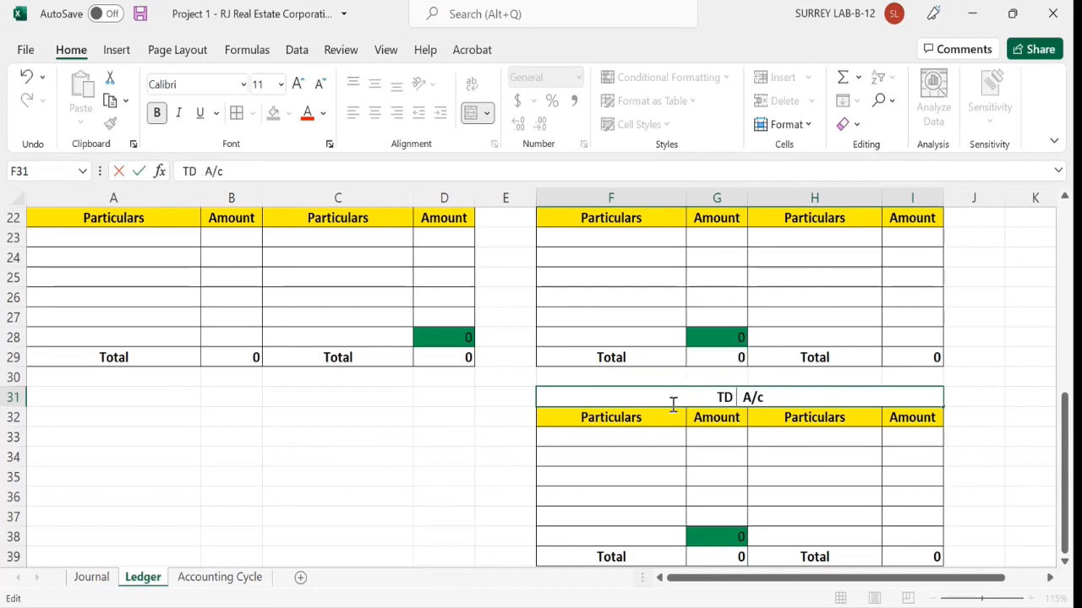
type(" Bank Loan")
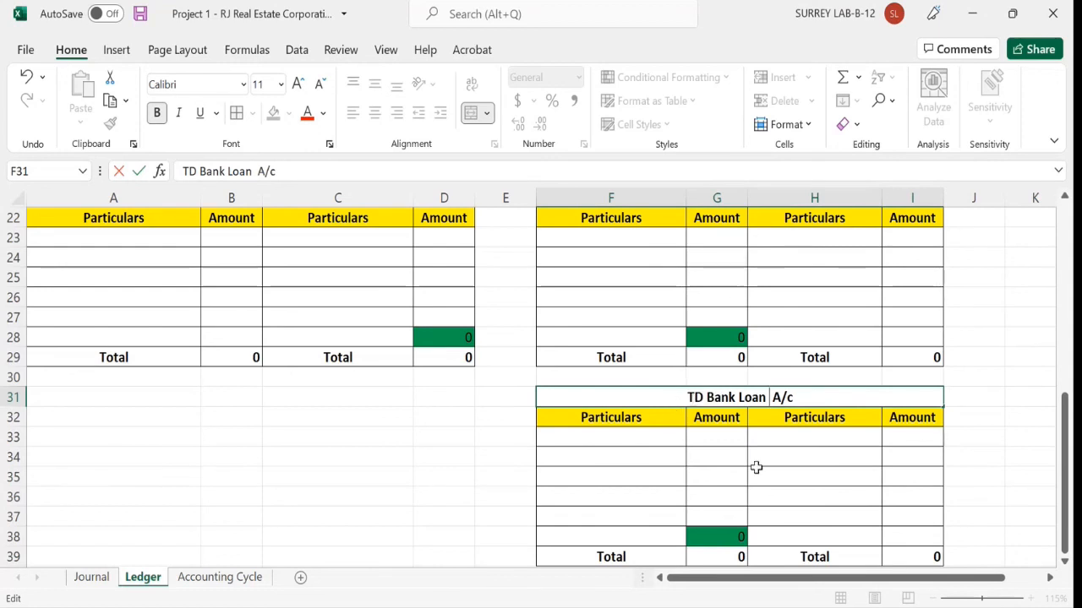
left_click(757, 471)
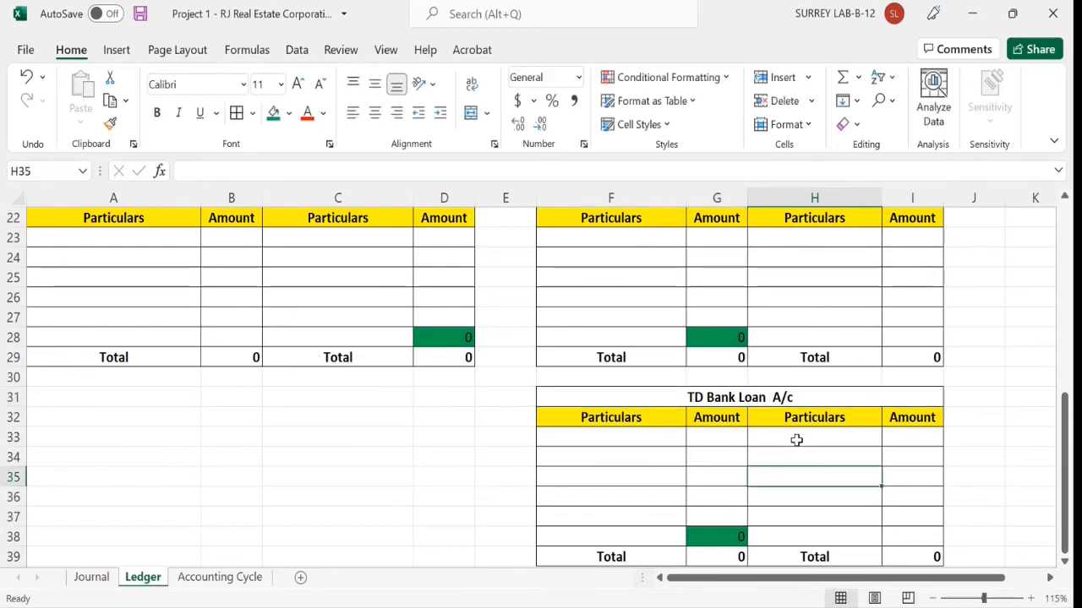
Check the accounts in Journal transaction 5 against the Ledger's existing Truck A/c table in A21:D29.
left_click(93, 579)
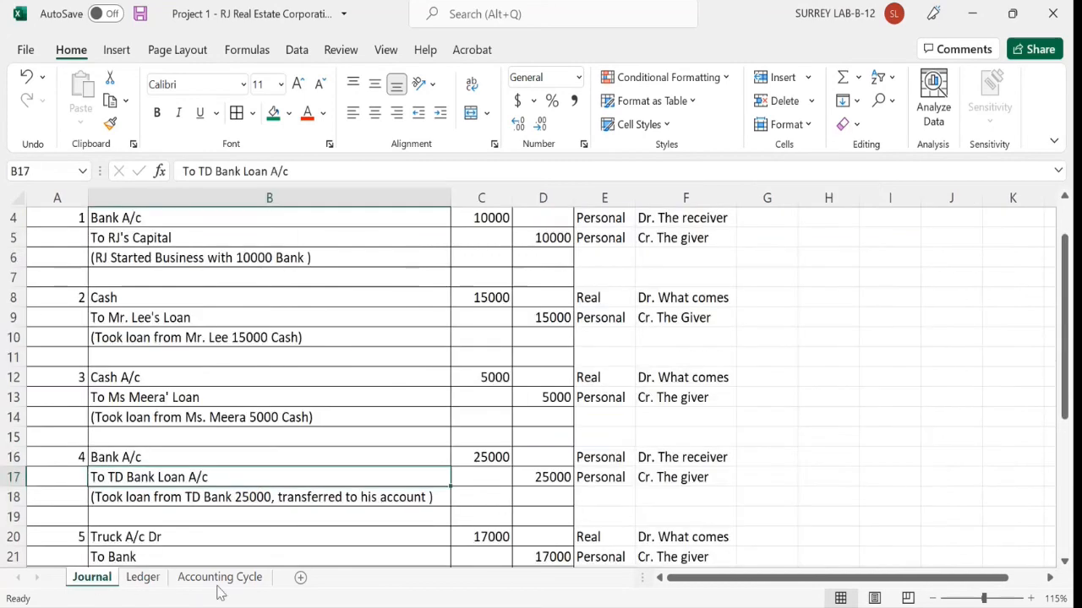
scroll(273, 449, "down", 2)
left_click(147, 421)
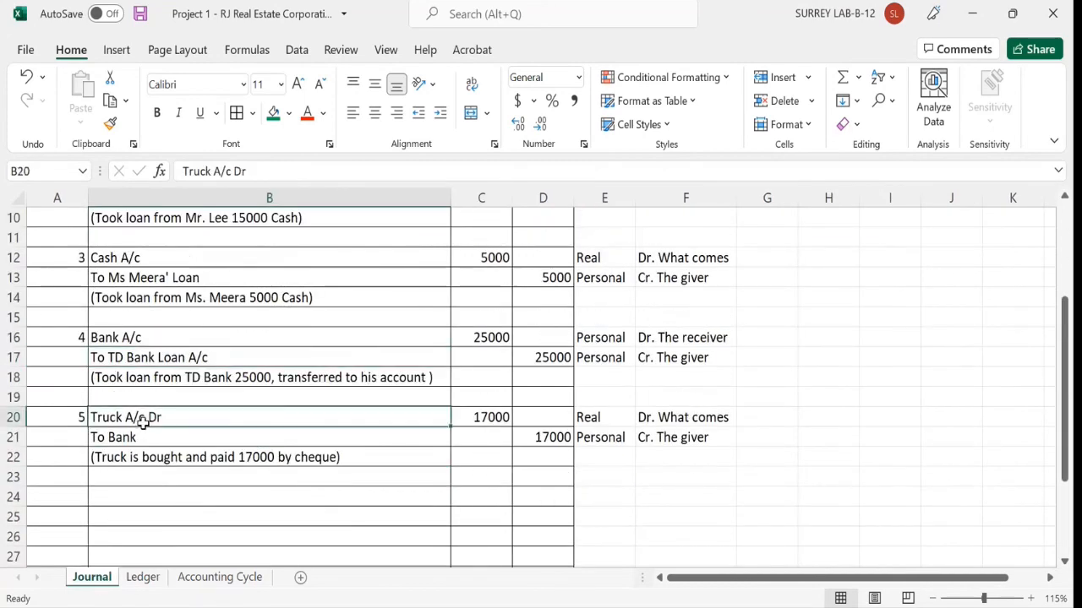
left_click(138, 437)
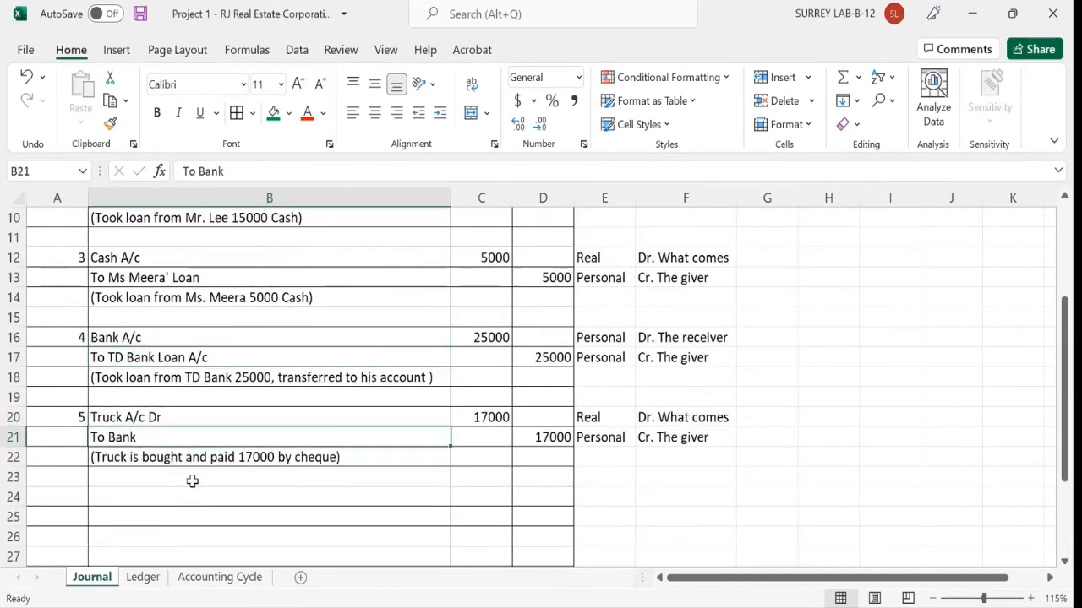
left_click(142, 577)
scroll(246, 425, "up", 2)
scroll(244, 424, "down", 1)
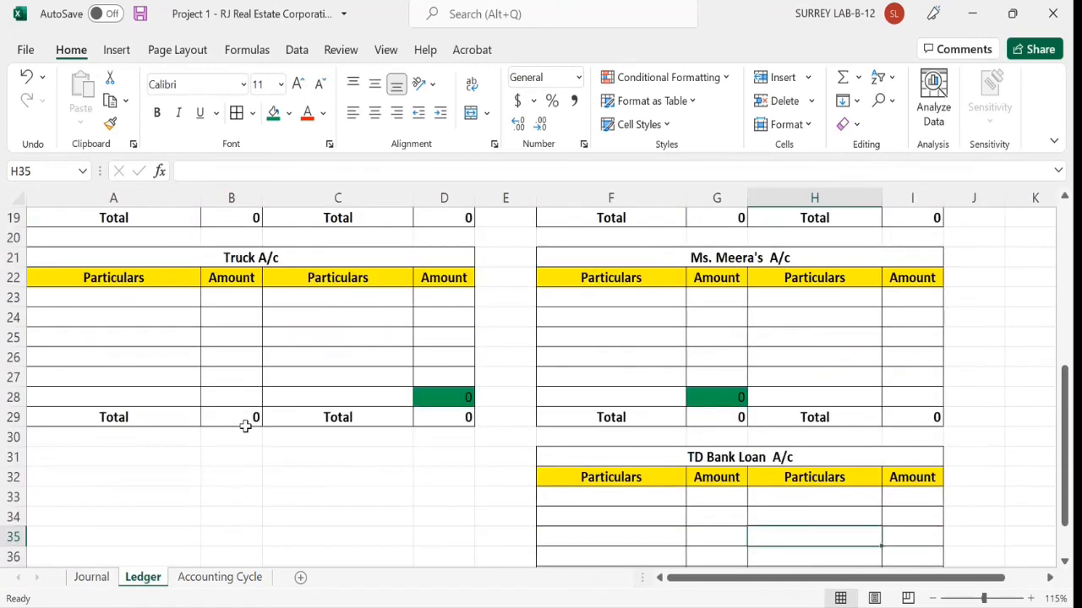
left_click_drag(267, 262, 257, 397)
Review all the account tables on the Ledger sheet, from Cash A/c through TD Bank Loan A/c.
scroll(265, 356, "up", 6)
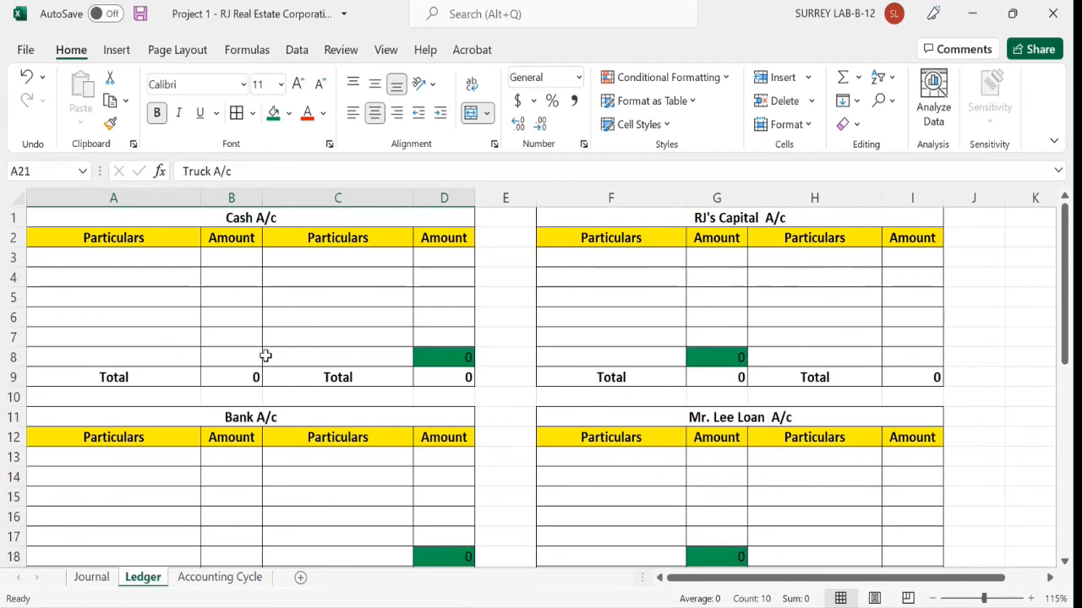
scroll(379, 387, "down", 3)
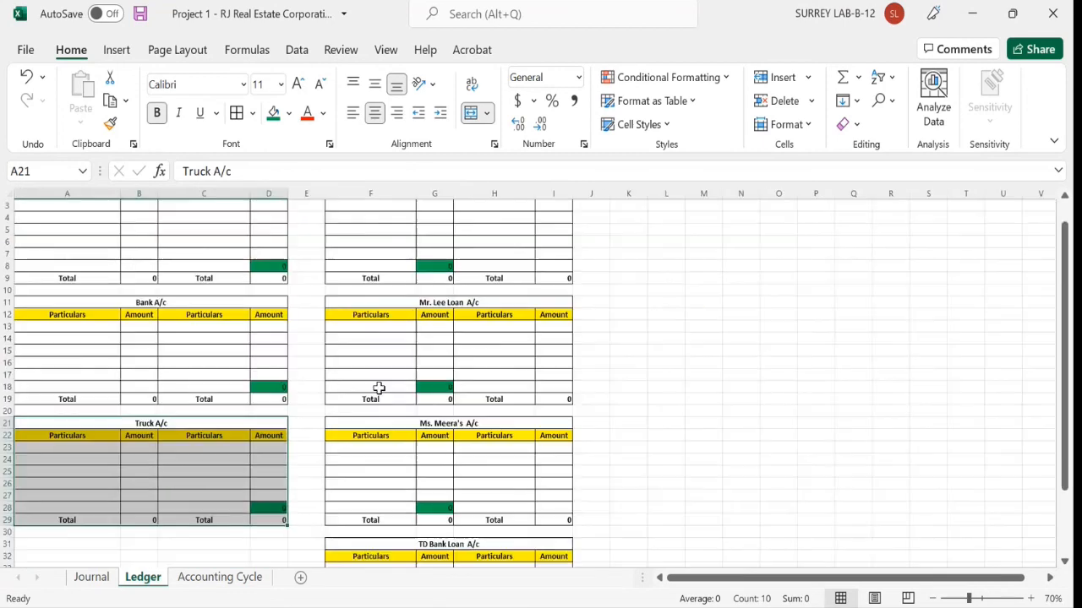
scroll(385, 385, "up", 1)
left_click(208, 255)
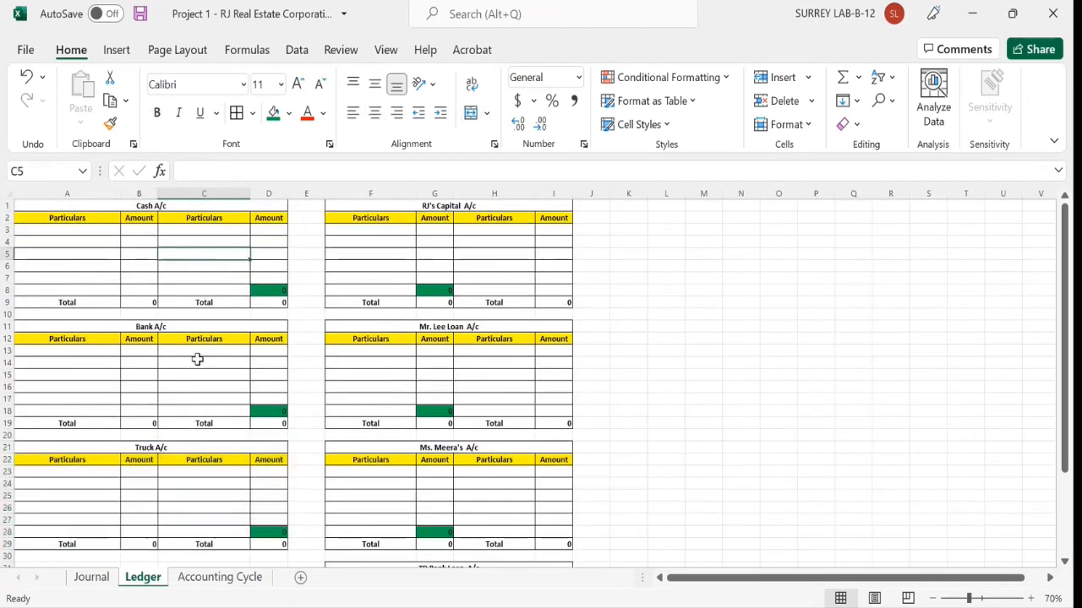
left_click(196, 362)
left_click(204, 471)
left_click(434, 399)
left_click(438, 507)
scroll(443, 503, "down", 2)
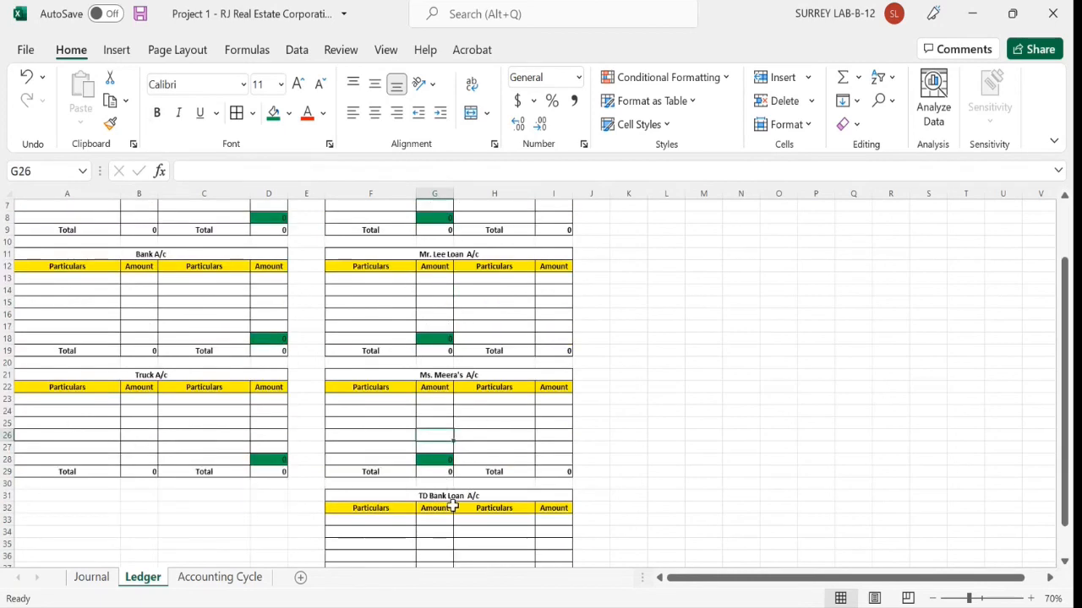
left_click(448, 520)
scroll(442, 418, "up", 3)
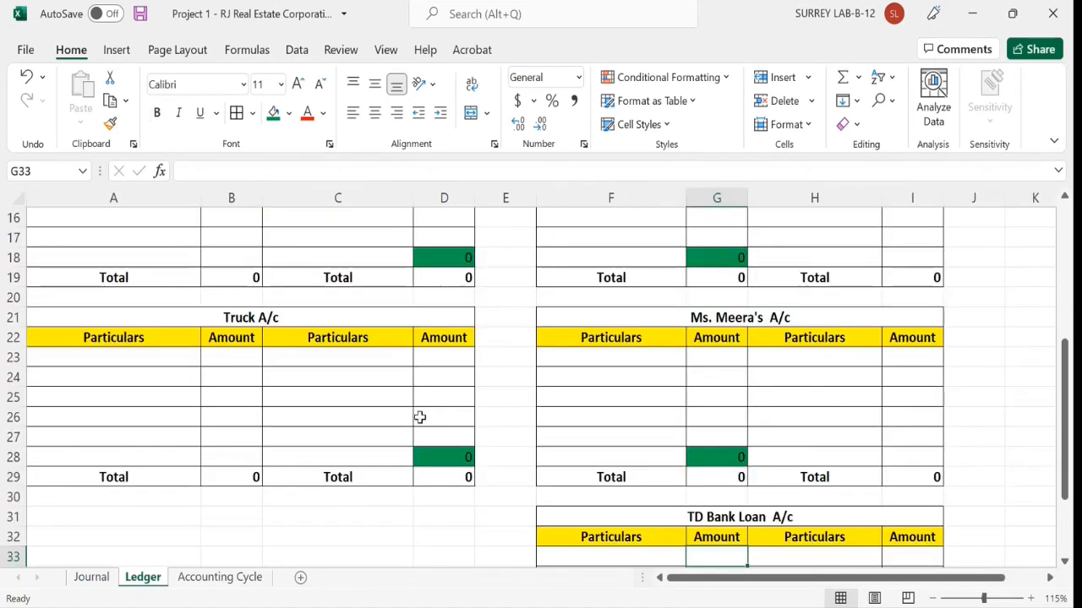
scroll(419, 417, "down", 1)
scroll(453, 416, "up", 4)
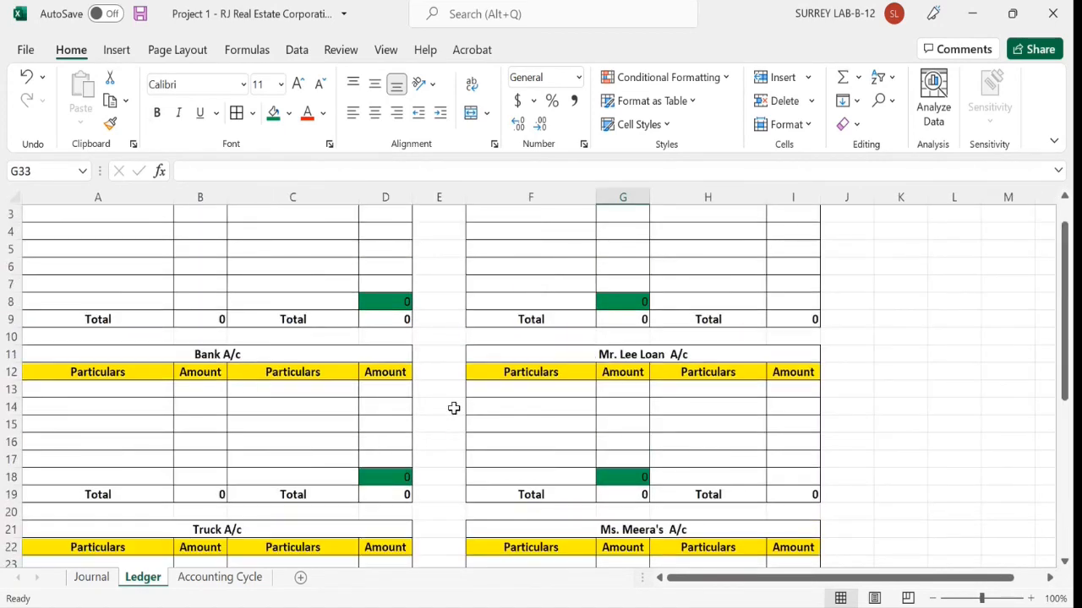
scroll(454, 408, "up", 1)
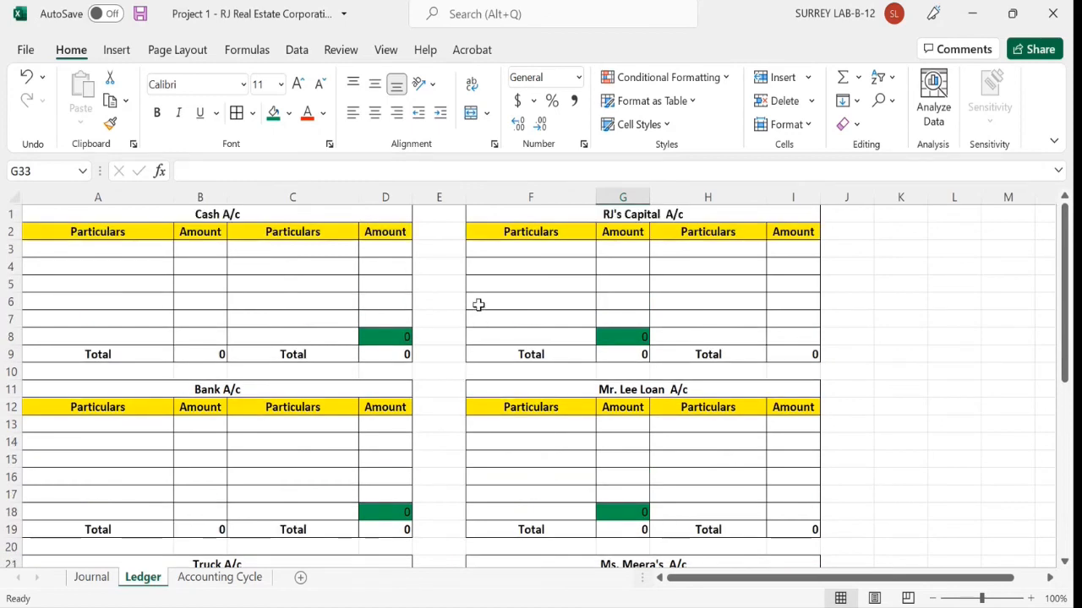
Review the Journal's entries from transaction 1 onward and return to the Ledger sheet.
left_click(92, 580)
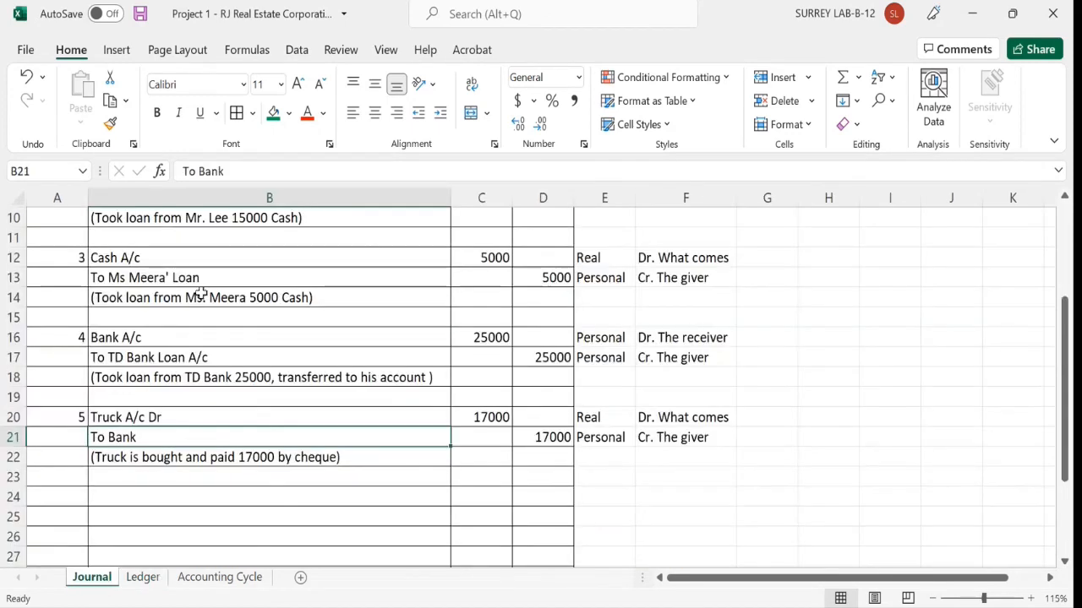
scroll(195, 304, "up", 3)
left_click_drag(124, 279, 485, 439)
scroll(333, 449, "down", 1)
left_click(141, 577)
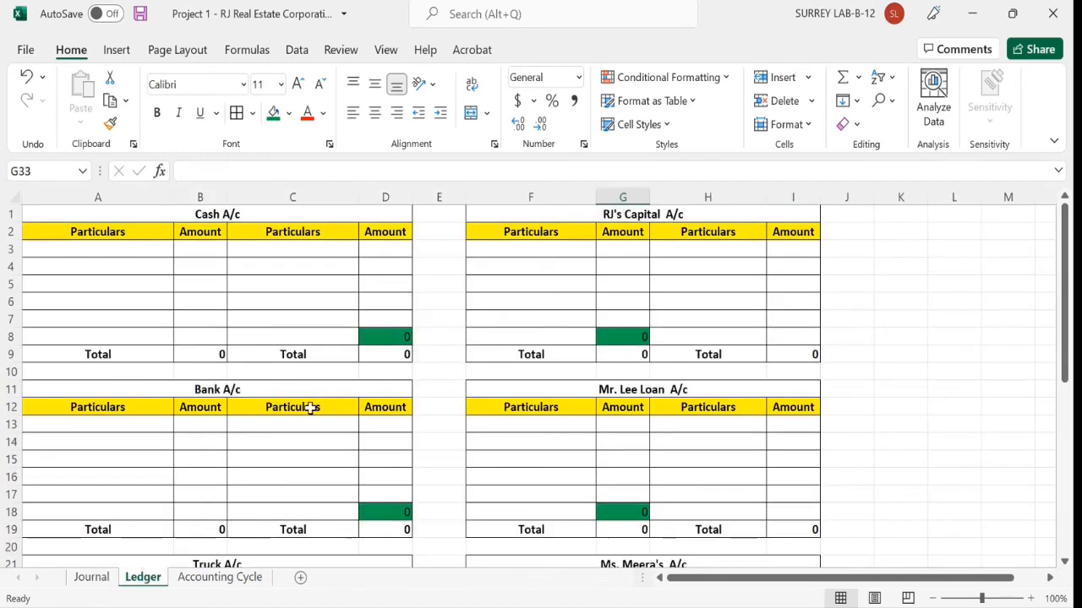